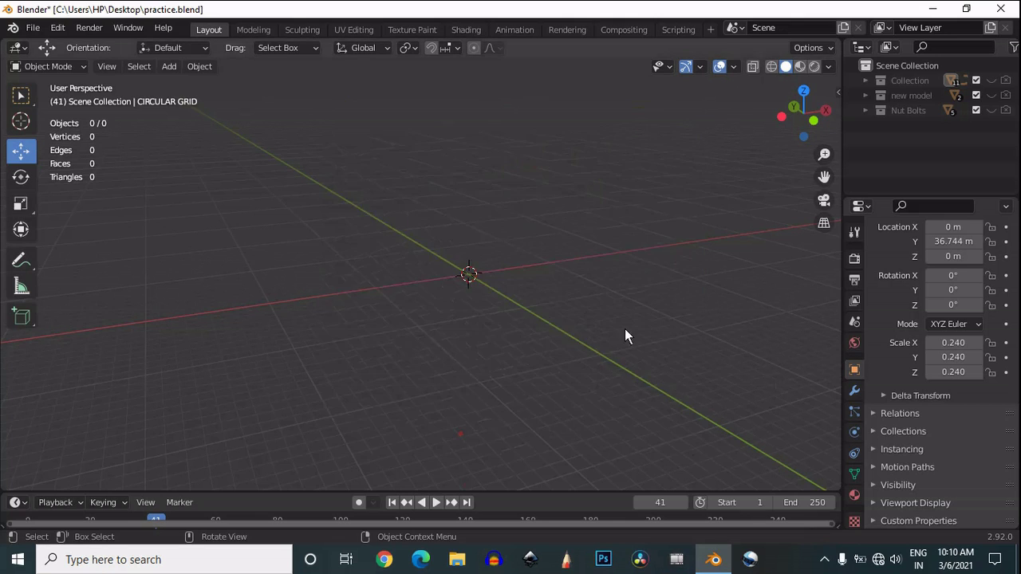
- Add a cylinder mesh with 32 vertices, 1 m radius and 2 m depth at the world origin
key(shift+a)
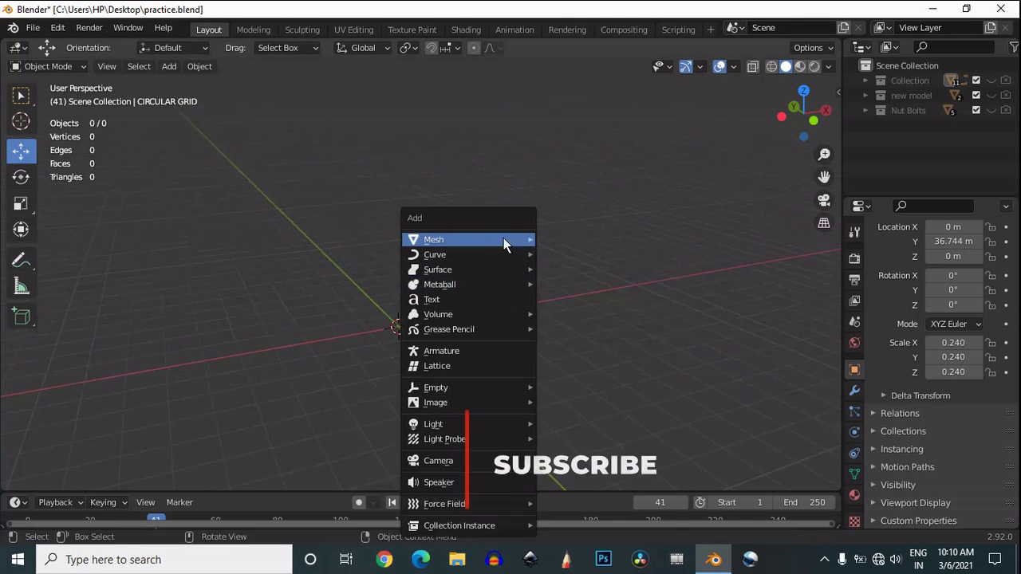
mouse_move(503, 239)
click(570, 312)
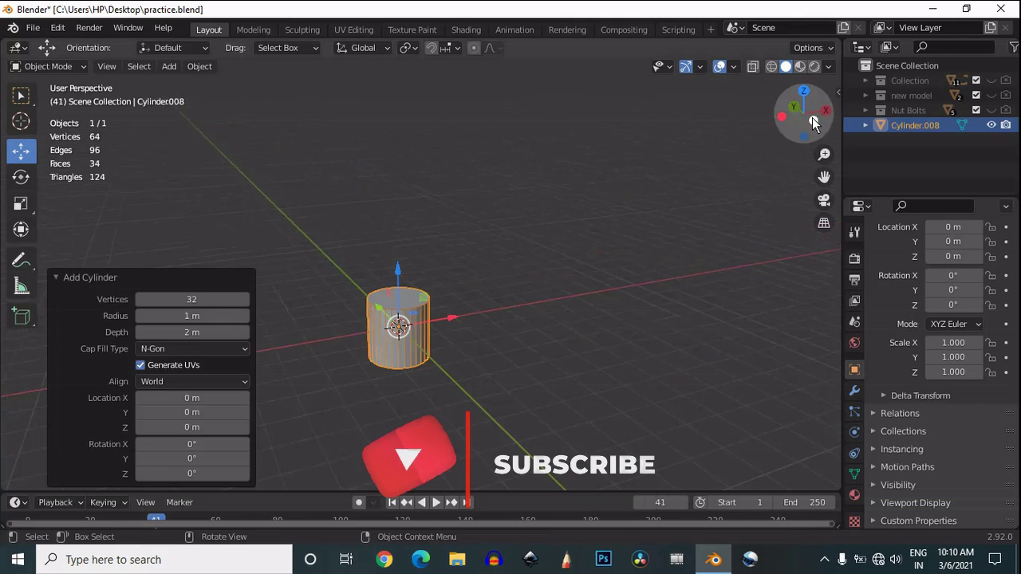
- Delete the cylinder's top and bottom cap faces, leaving an open tube
key(Tab)
scroll(401, 351, up, 8)
scroll(404, 351, down, 4)
drag(830, 178, 44, 162)
drag(805, 130, 545, 176)
key(3)
click(438, 364)
shift+click(450, 132)
key(x)
click(462, 186)
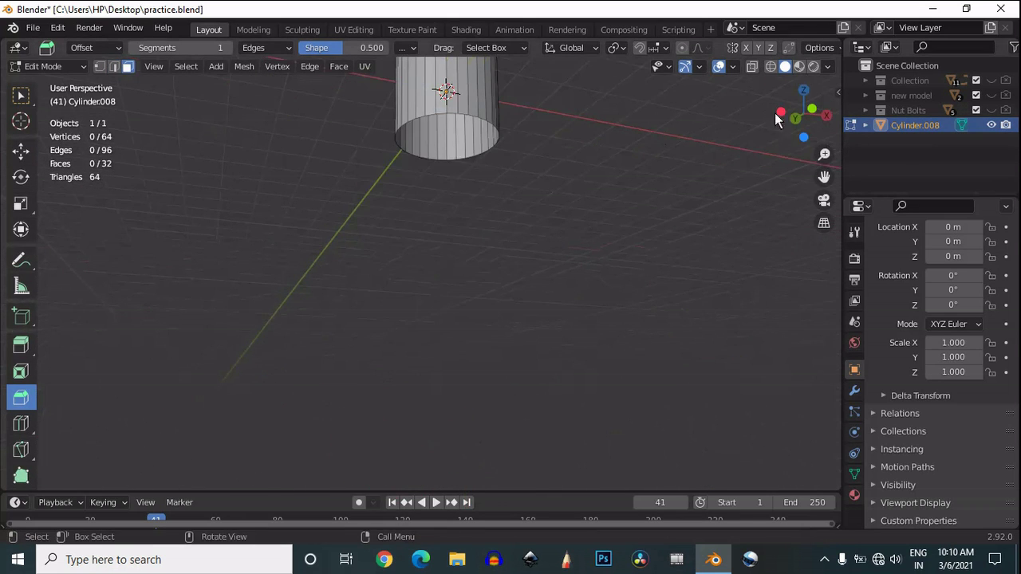
- Draw a freehand annotation arc in back view, bulging from the tube's +X side towards its centre, as a cutting guide
click(812, 109)
drag(824, 176, 768, 217)
scroll(629, 195, up, 5)
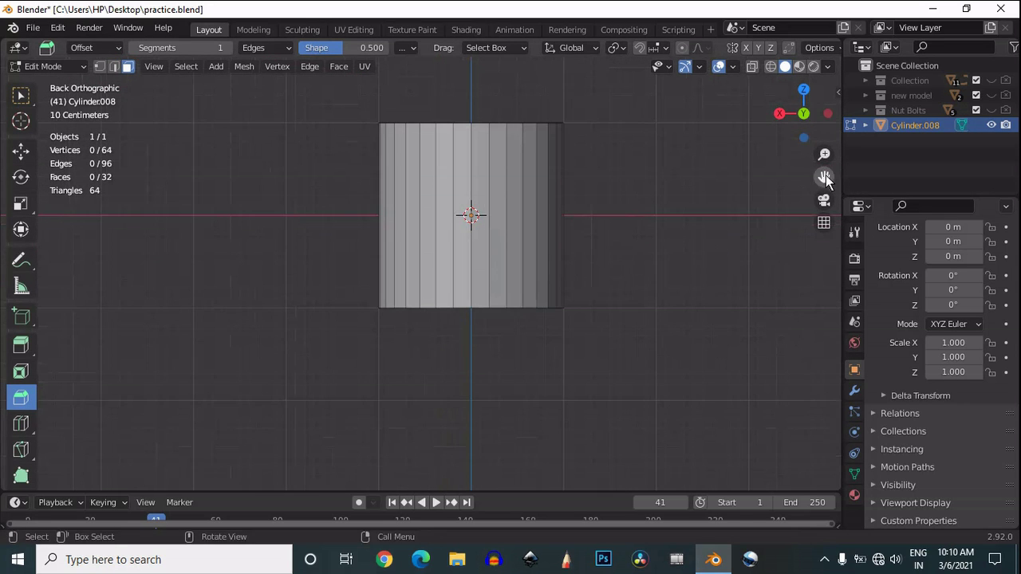
drag(825, 178, 824, 212)
scroll(718, 230, up, 2)
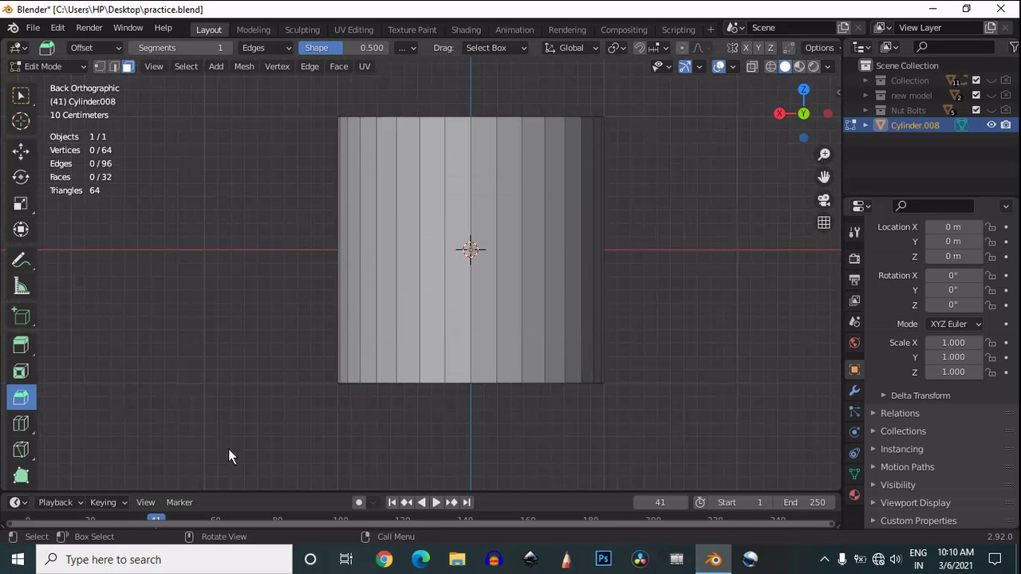
click(21, 263)
mouse_move(312, 355)
mouse_down()
mouse_move(461, 195)
mouse_move(263, 122)
mouse_up()
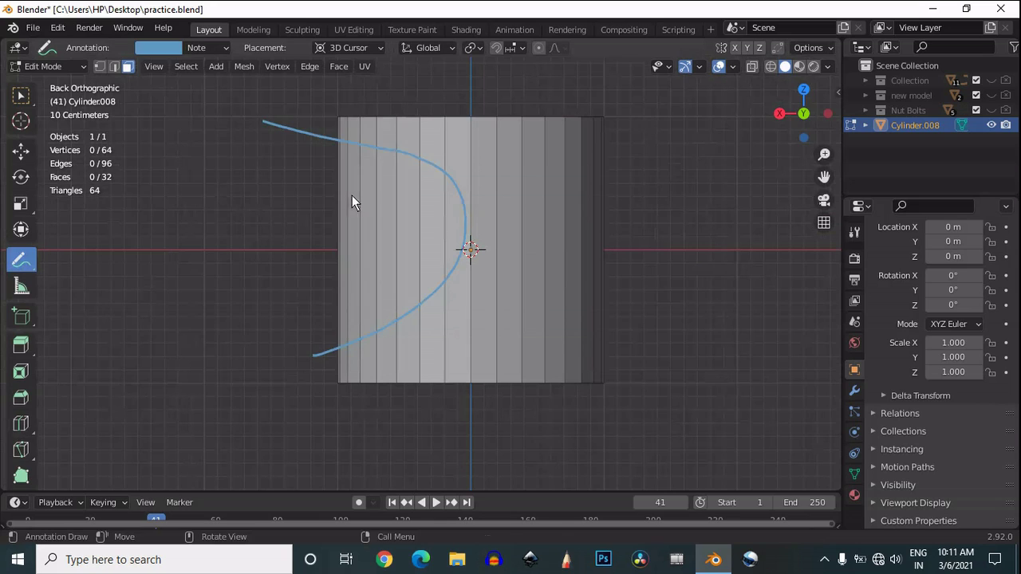
key(ctrl+z)
drag(333, 158, 403, 261)
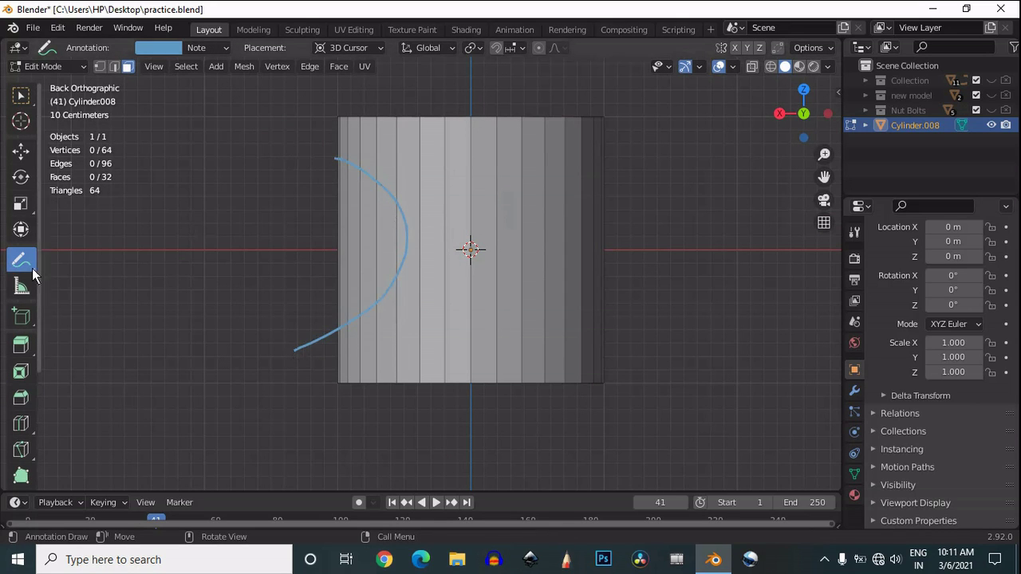
- Knife-cut the tube's side faces along the annotated arc, from its lower end to its upper end
click(21, 450)
click(339, 328)
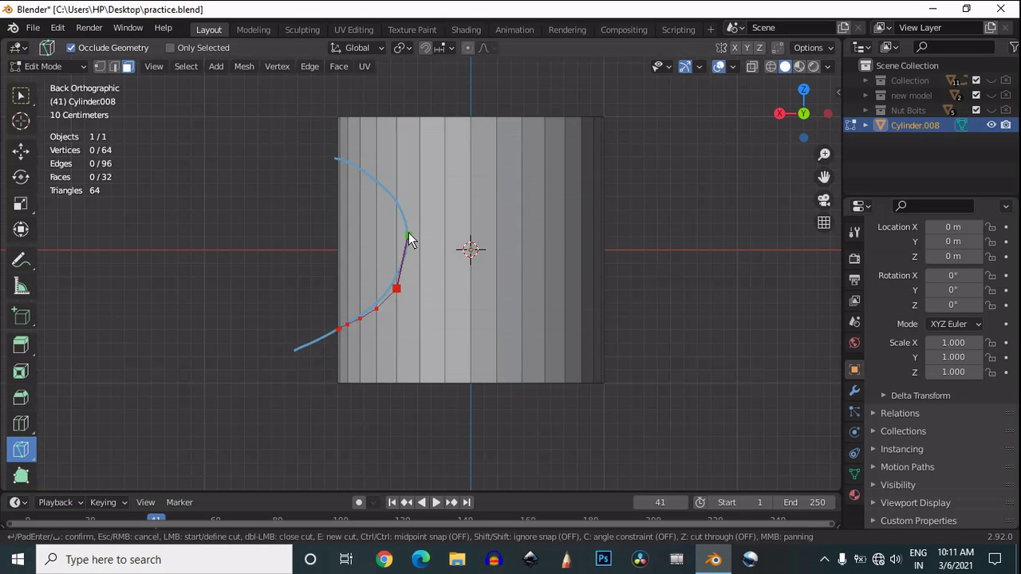
click(407, 254)
click(408, 218)
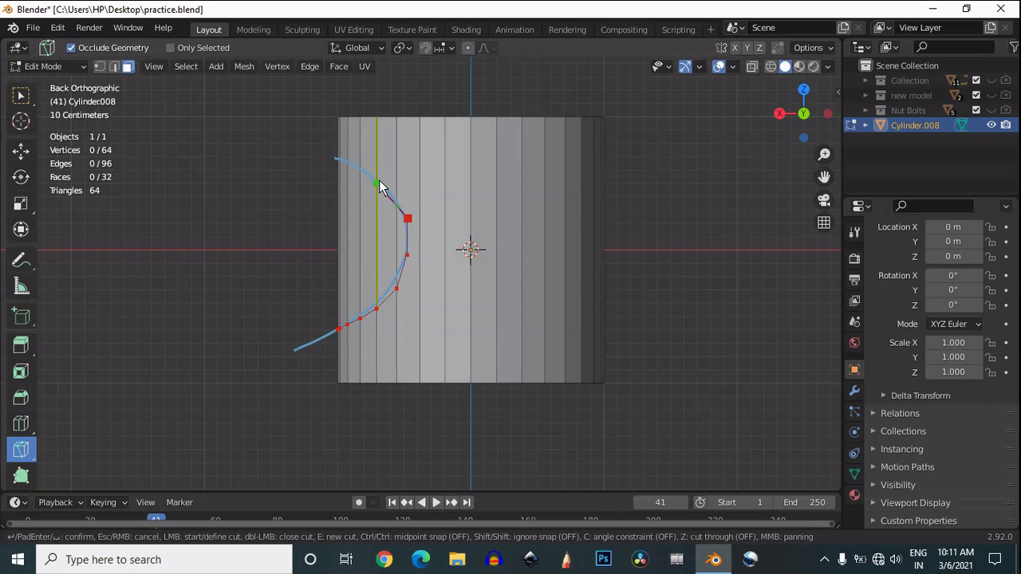
click(377, 180)
click(322, 150)
key(Return)
- Remove the annotation arc and activate the box select tool with vertex selection
scroll(328, 177, up, 4)
key(w)
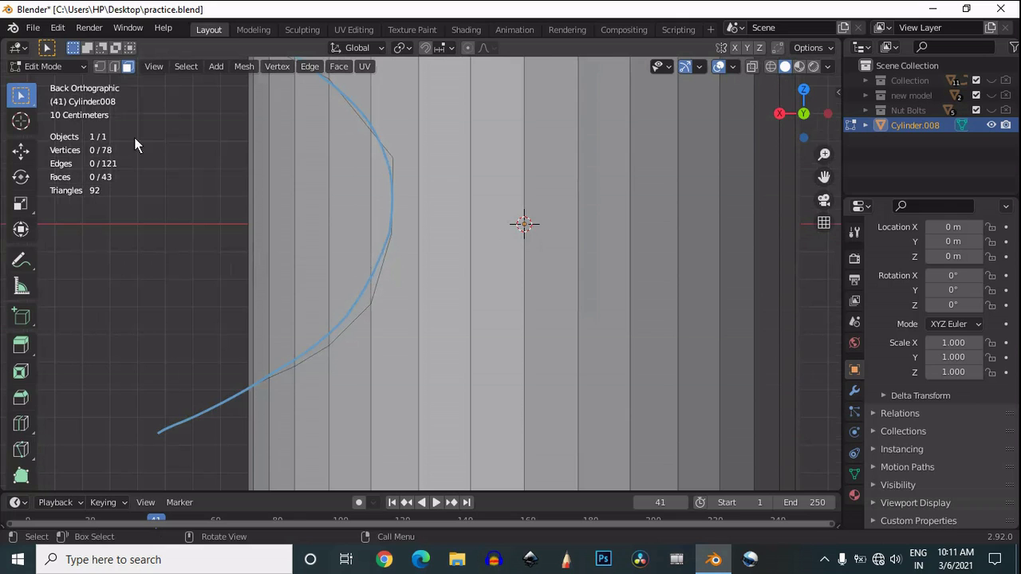
click(21, 260)
click(200, 50)
click(304, 76)
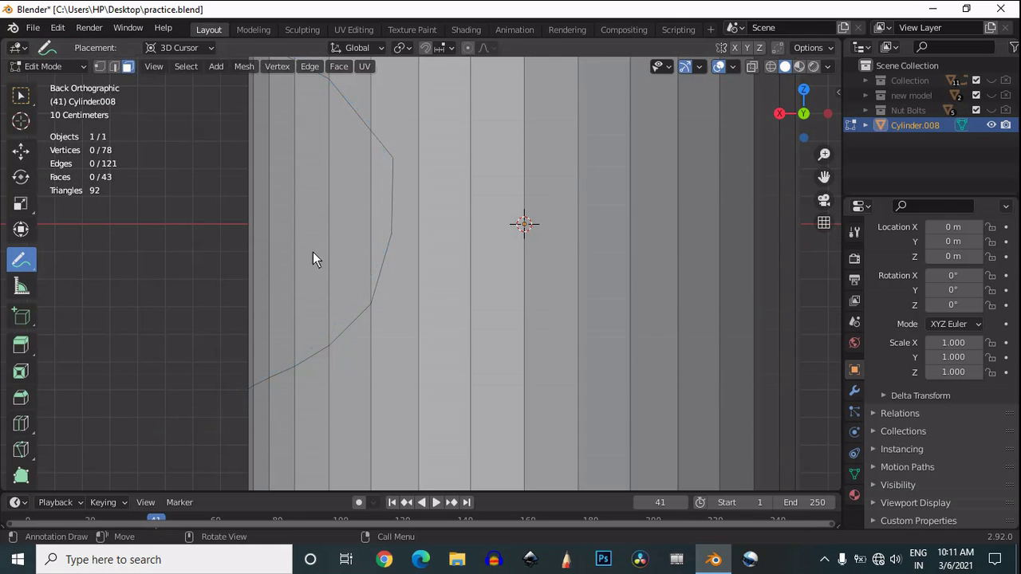
scroll(314, 254, down, 3)
key(w)
scroll(313, 253, up, 3)
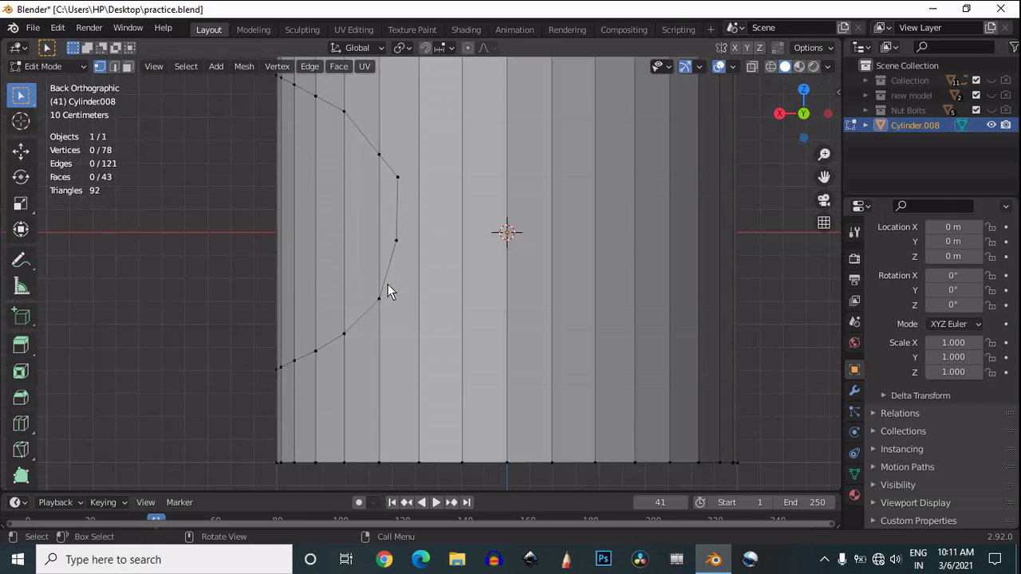
click(401, 241)
key(g)
key(g)
right_click(407, 250)
- Slide three vertices on the upper half of the cut arc slightly upward along their vertical edges to round the curve
scroll(350, 135, down, 1)
click(335, 118)
key(g)
key(g)
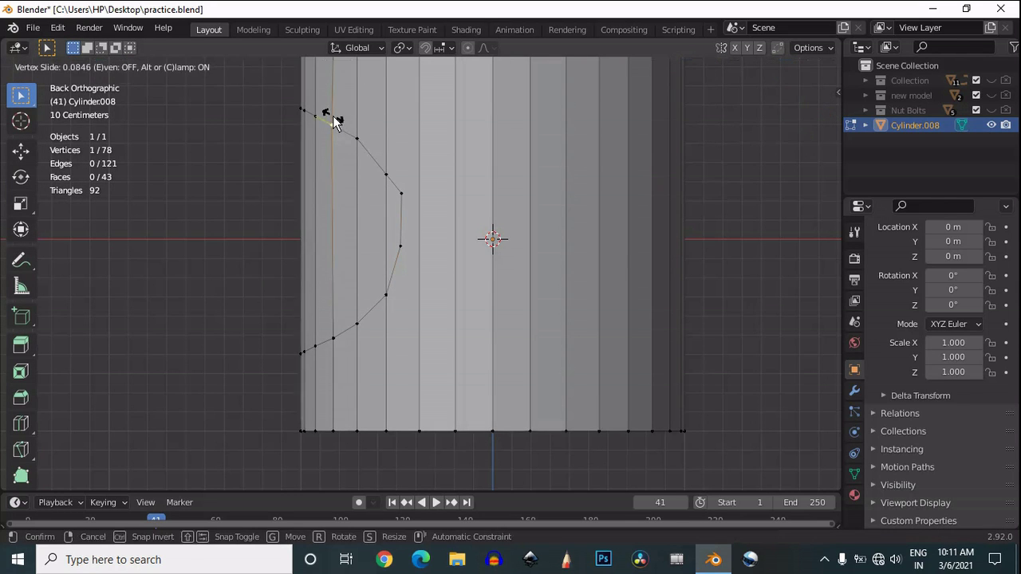
click(354, 132)
click(356, 136)
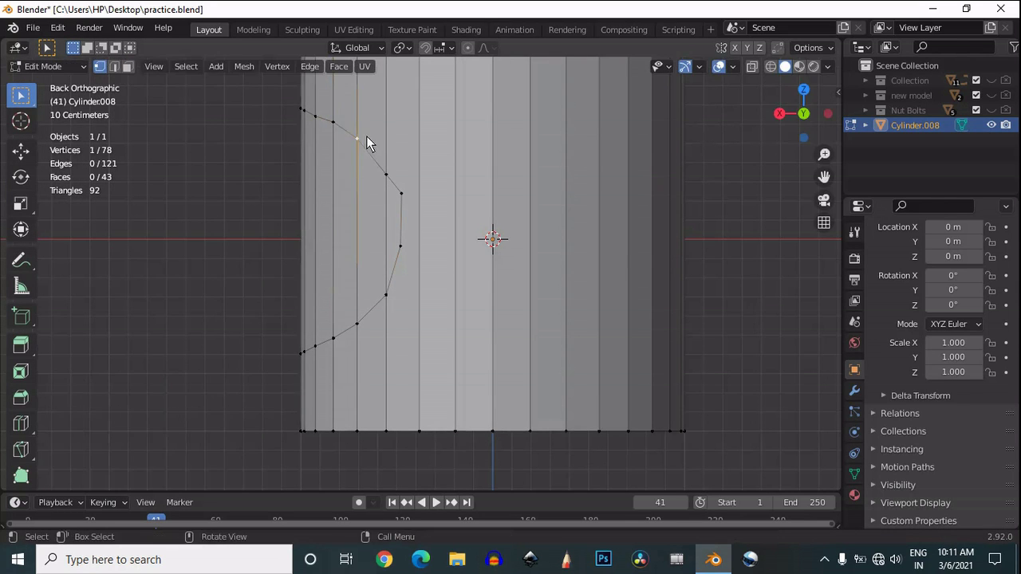
key(g)
key(g)
click(363, 132)
click(386, 152)
key(g)
key(g)
click(384, 143)
- Slide the vertices at the arc's upper outer end along their edges to even out the curve near the silhouette
click(321, 122)
key(g)
key(g)
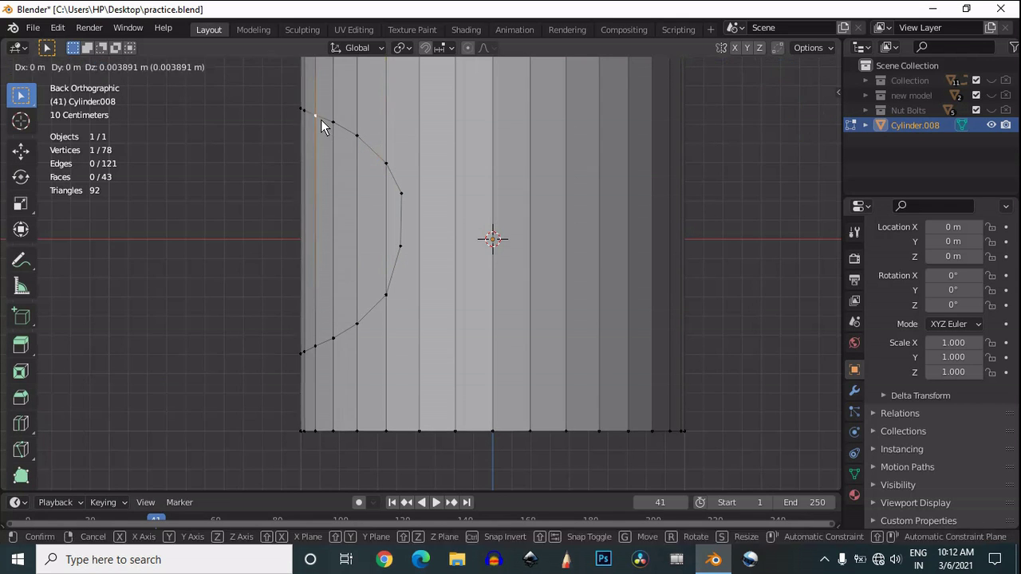
click(319, 118)
drag(311, 129, 292, 95)
scroll(302, 128, up, 4)
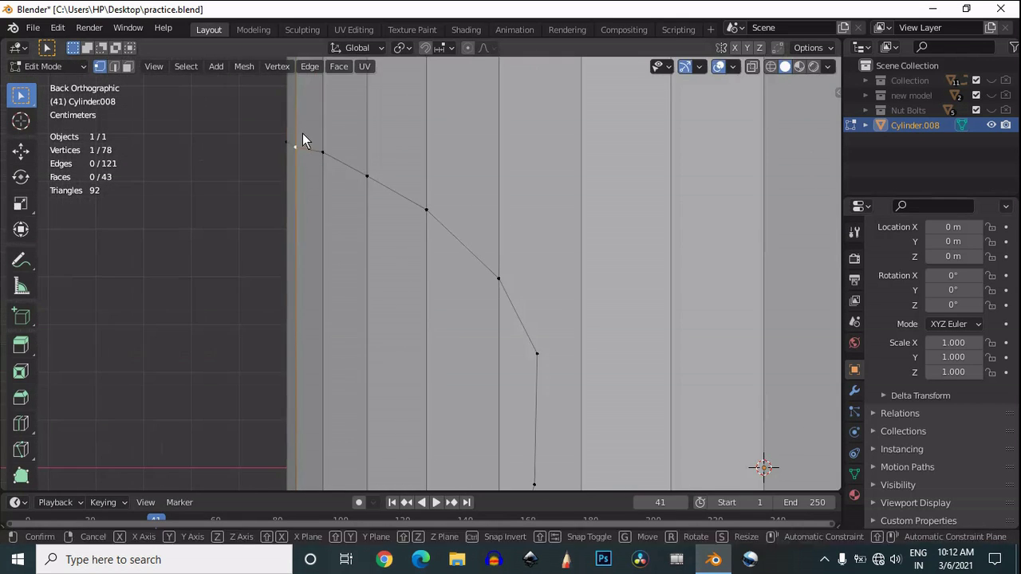
key(g)
key(g)
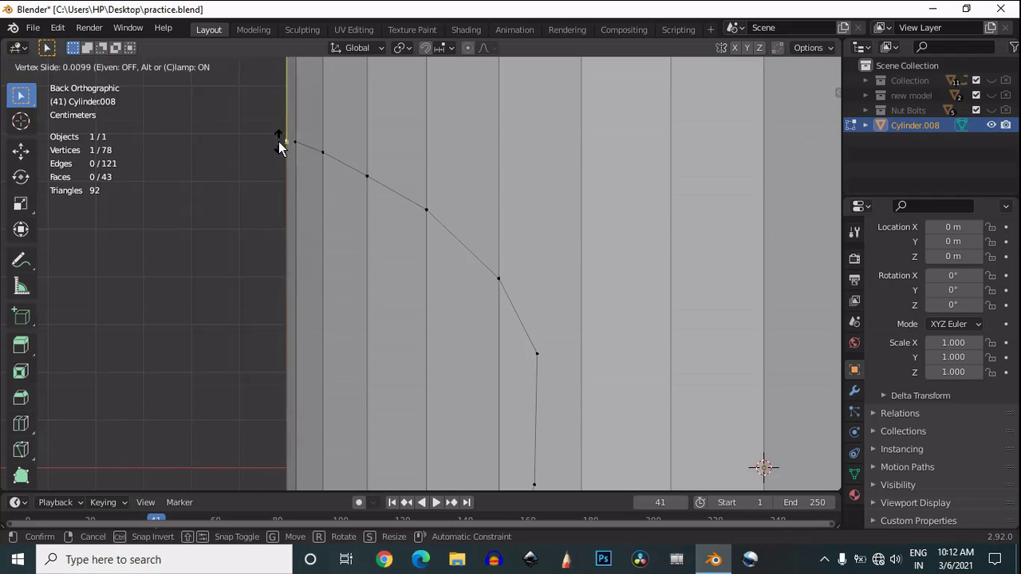
click(279, 142)
- Move the lower vertex of the arc's innermost segment about 0.041 m down in Z and adjust it slightly along X
scroll(278, 142, down, 4)
drag(829, 181, 818, 26)
click(464, 220)
click(21, 151)
scroll(446, 176, up, 3)
drag(499, 132, 500, 148)
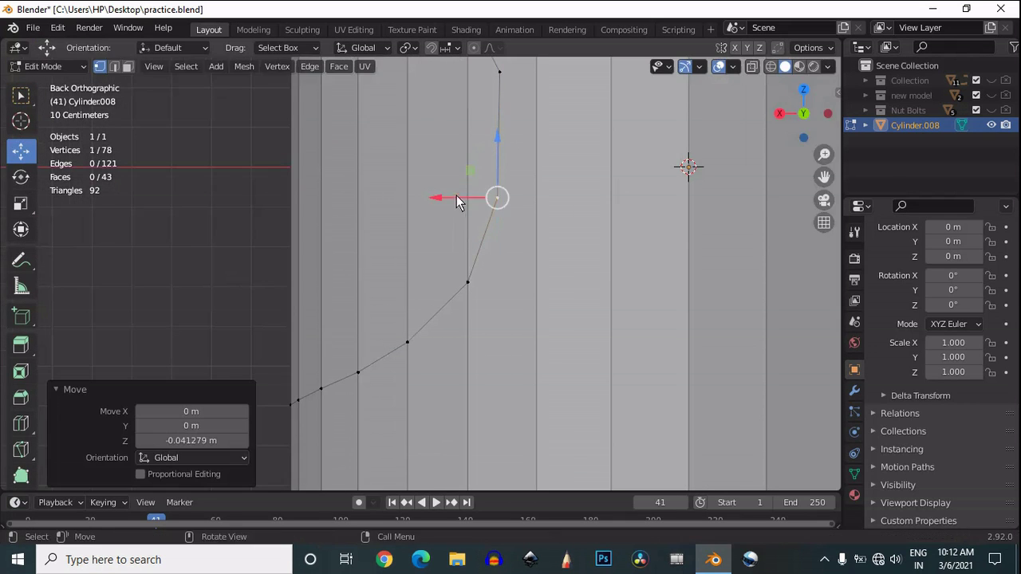
drag(465, 199, 468, 199)
- Slide the vertices at the arc's lower outer end along their edges to smooth the curve's tail
click(470, 314)
click(323, 386)
key(g)
key(g)
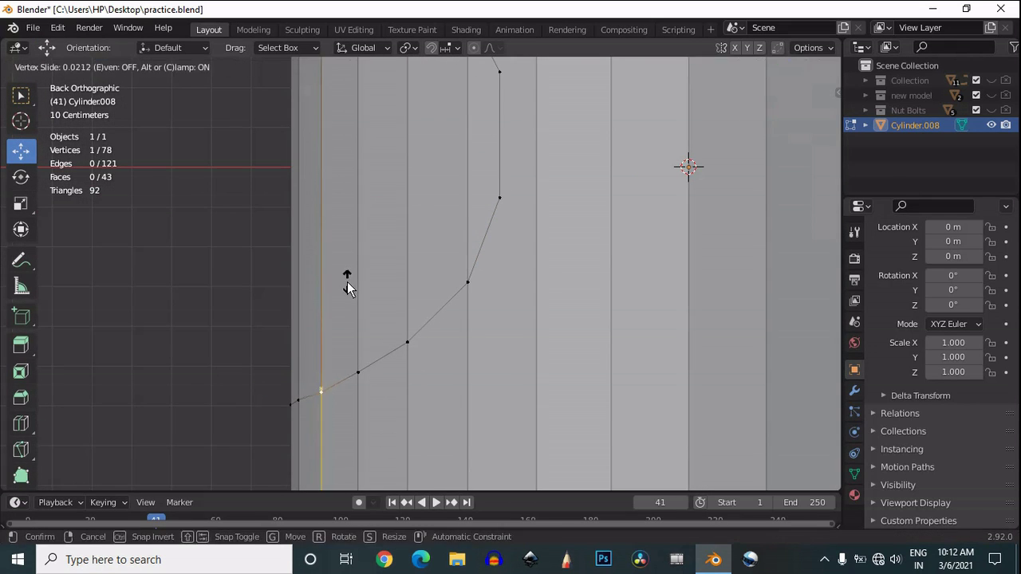
click(347, 289)
click(300, 396)
key(g)
key(g)
key(Escape)
key(g)
key(g)
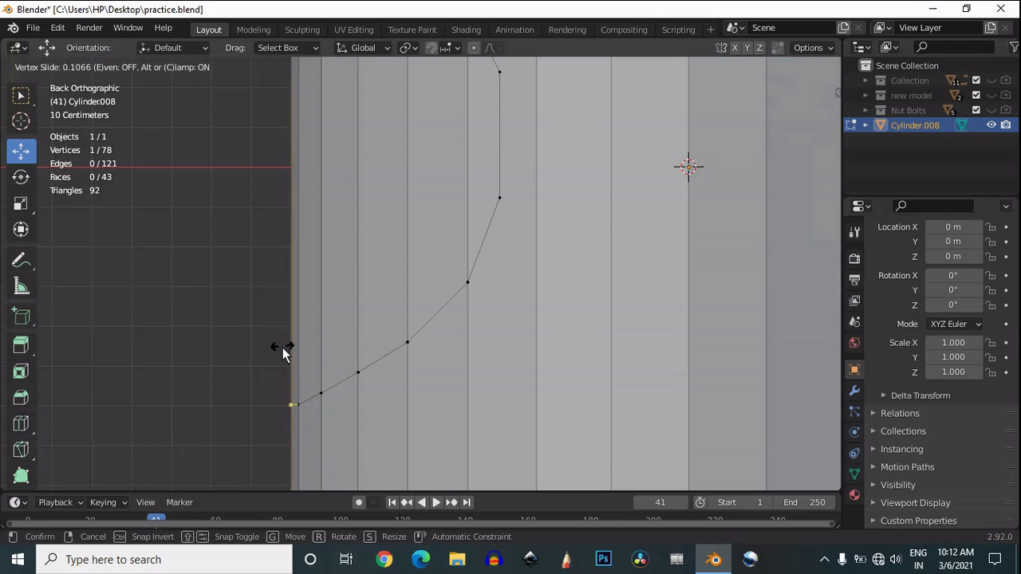
click(282, 350)
- Select the faces enclosed by the cut arc and delete them to open a rounded notch in the tube
scroll(437, 317, down, 3)
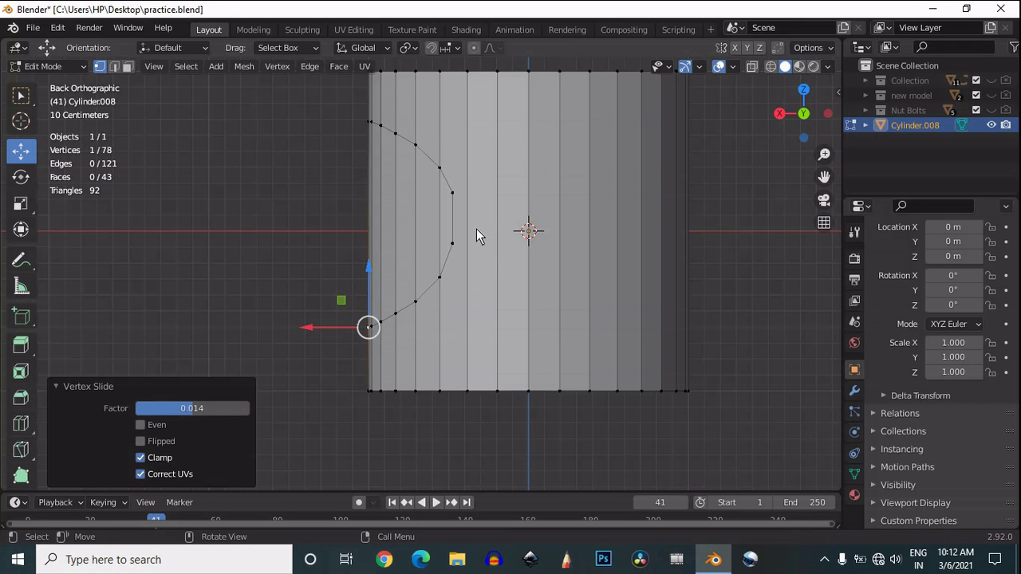
key(3)
drag(448, 213, 353, 221)
key(x)
click(353, 221)
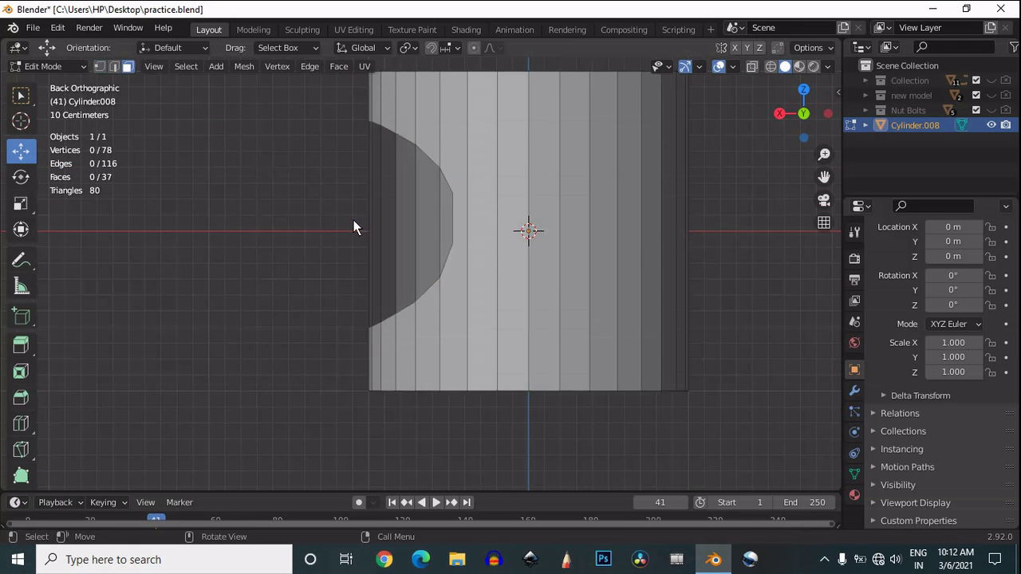
- With X-ray on in right view, delete all vertices on the tube's negative Y half
drag(781, 111, 796, 110)
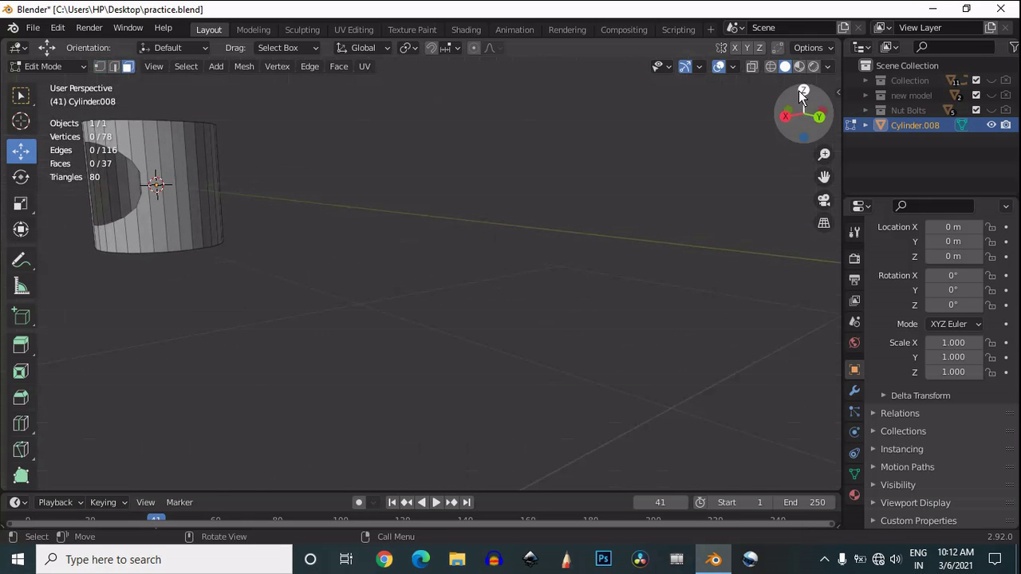
click(800, 91)
scroll(646, 289, down, 5)
drag(821, 185, 843, 65)
scroll(547, 309, up, 8)
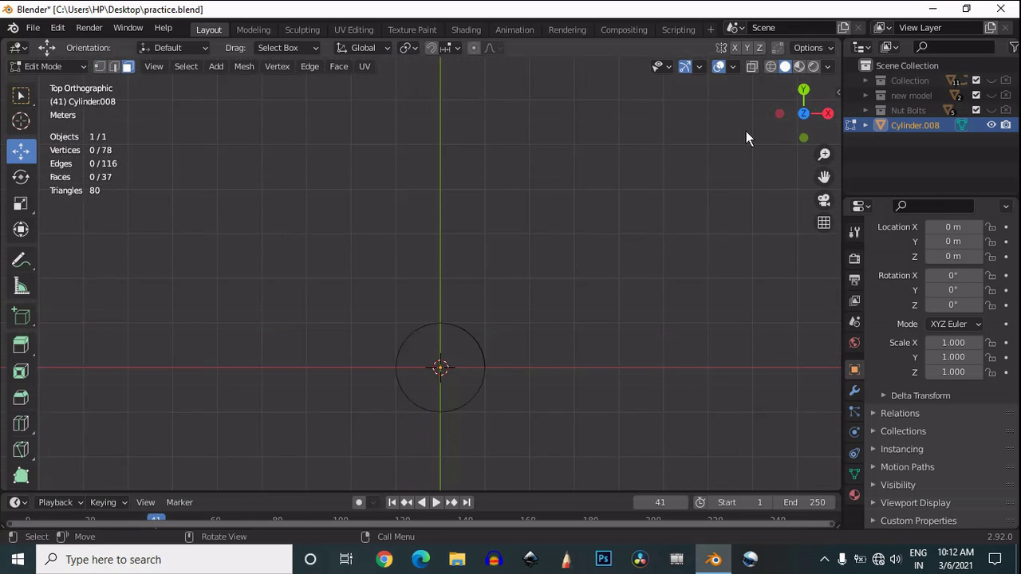
drag(826, 182, 791, 154)
click(801, 136)
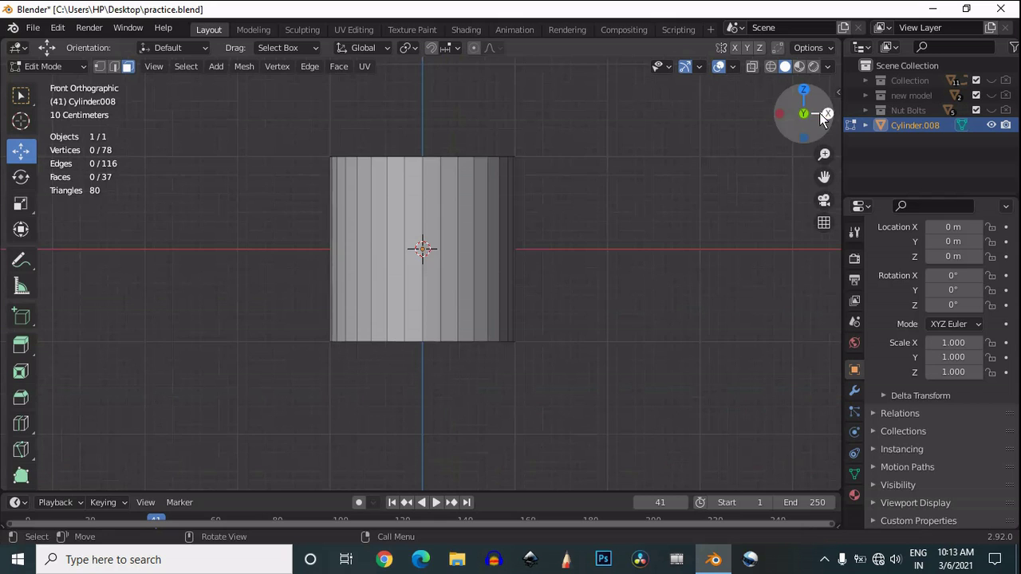
click(826, 115)
click(751, 66)
key(1)
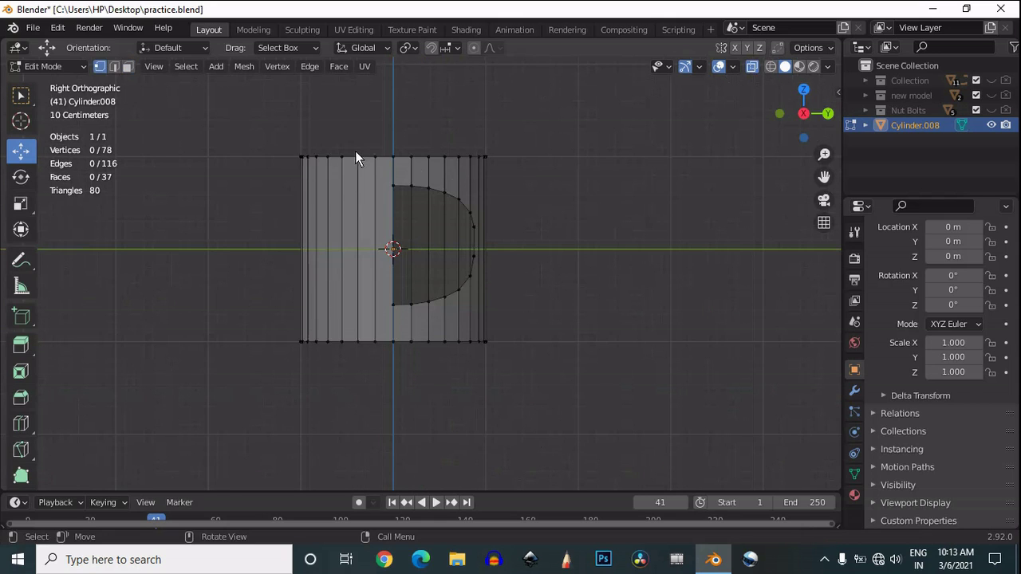
drag(381, 133, 190, 409)
key(x)
click(344, 161)
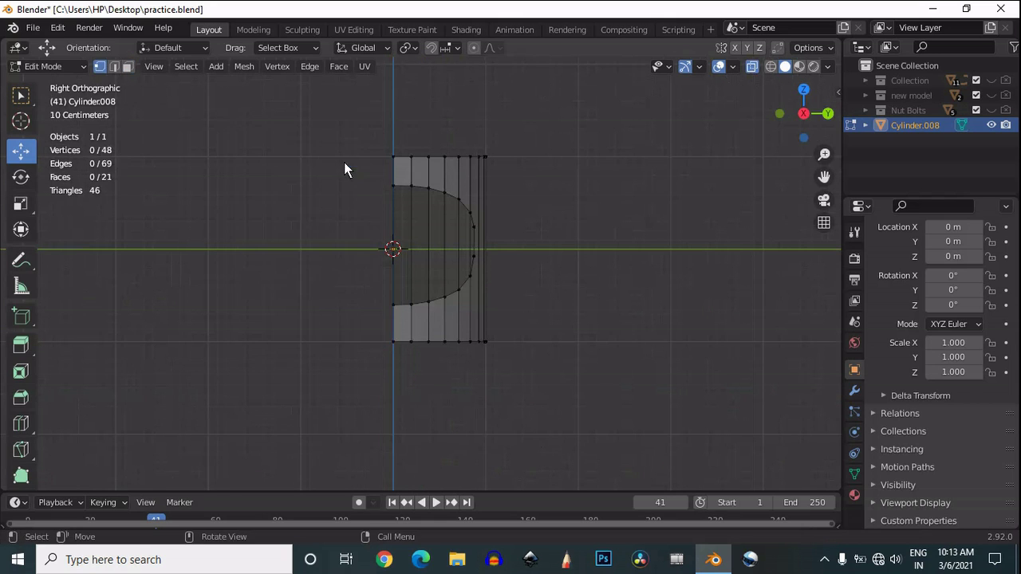
- Rotate the half-tube object -180° about Z in top view
click(803, 90)
key(a)
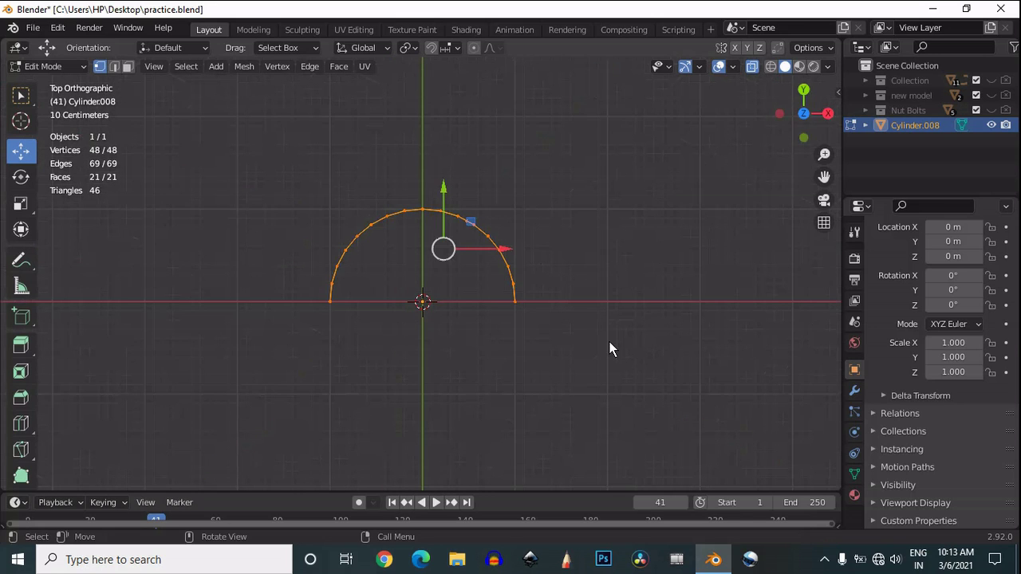
key(Tab)
key(r)
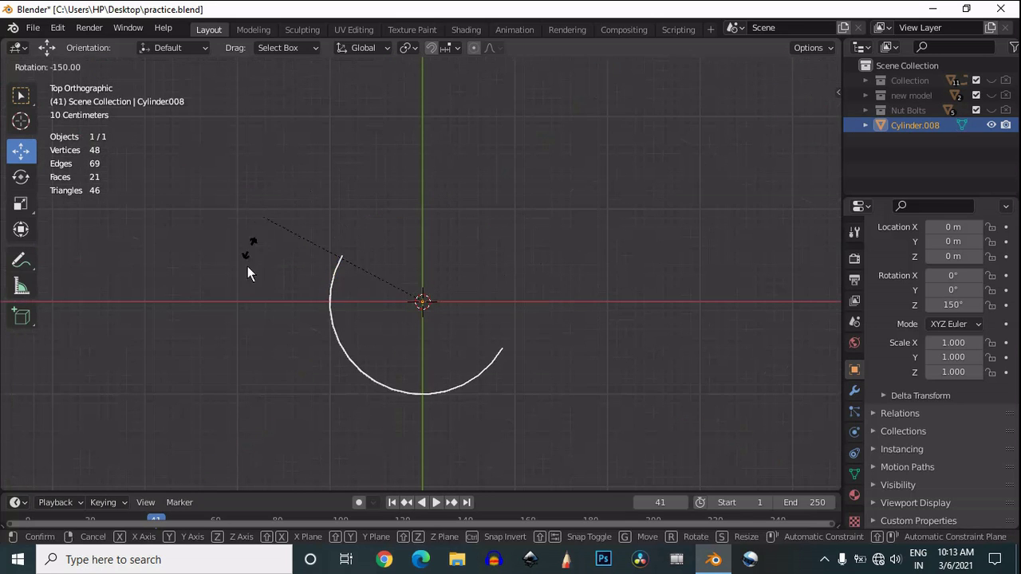
click(261, 310)
- Delete the loose vertical edge spanning the open side of the notch
drag(812, 124, 667, 209)
middle_drag(665, 209, 584, 213)
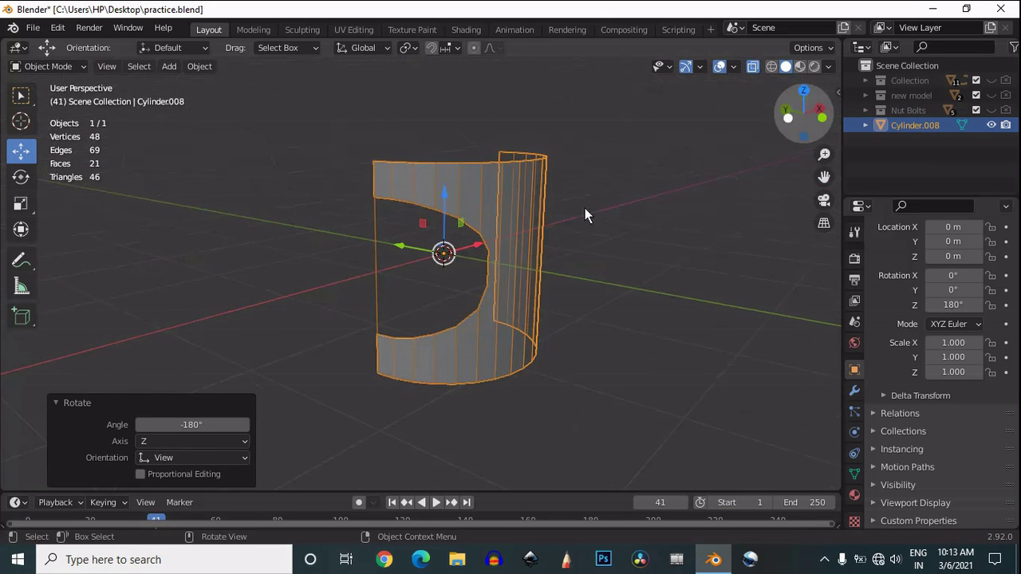
key(Tab)
key(2)
click(379, 269)
key(ctrl+x)
key(x)
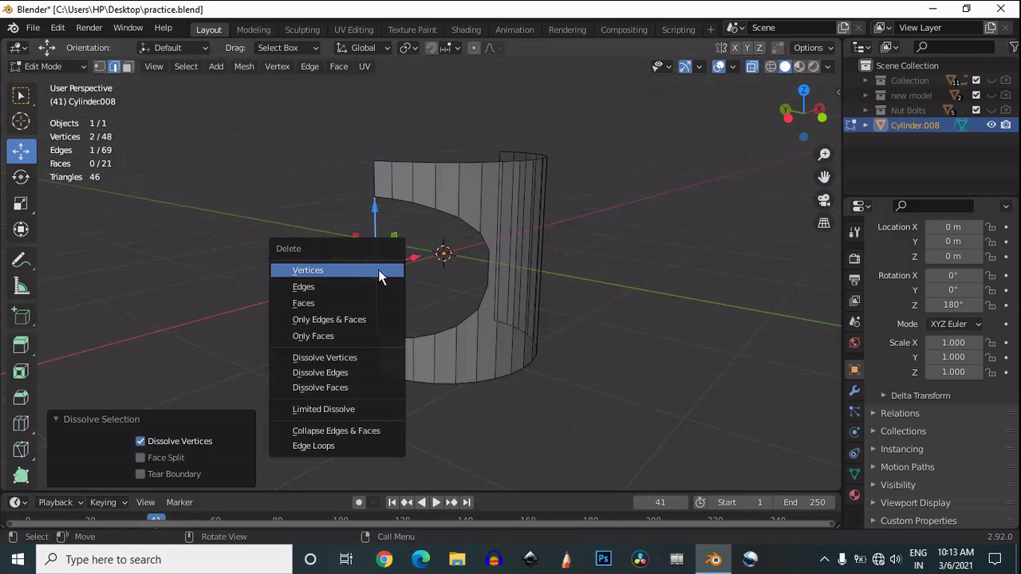
click(378, 286)
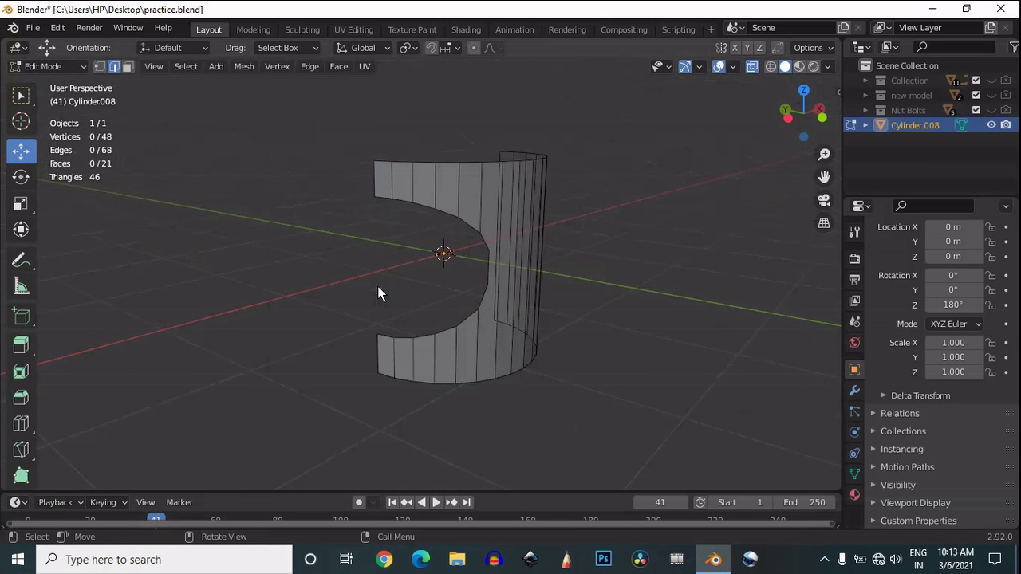
- Add one horizontal loop cut across the half tube's full-height faces, sliding it just below mid-height with factor 0.058
click(822, 118)
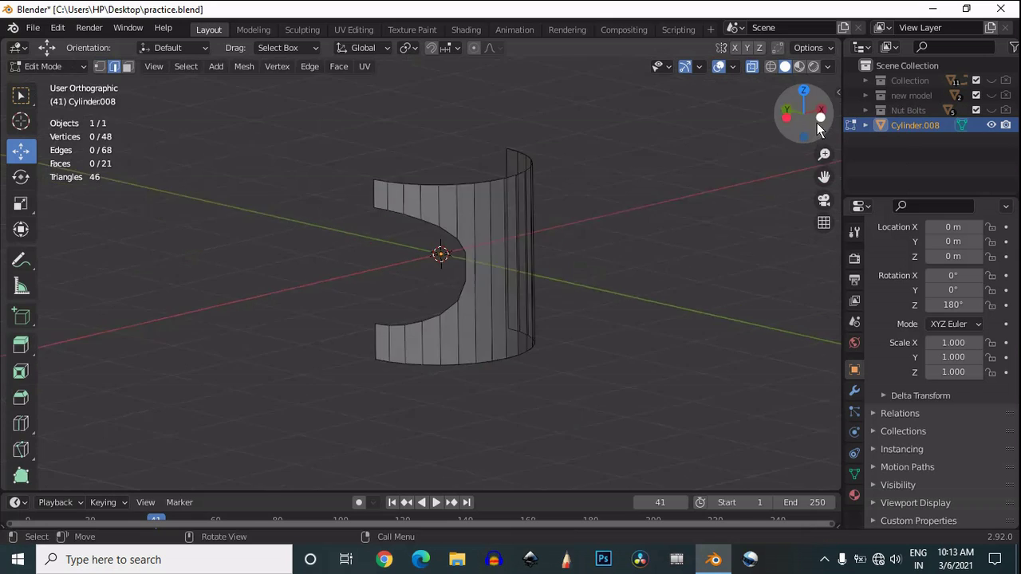
scroll(386, 231, up, 6)
key(ctrl+r)
click(389, 229)
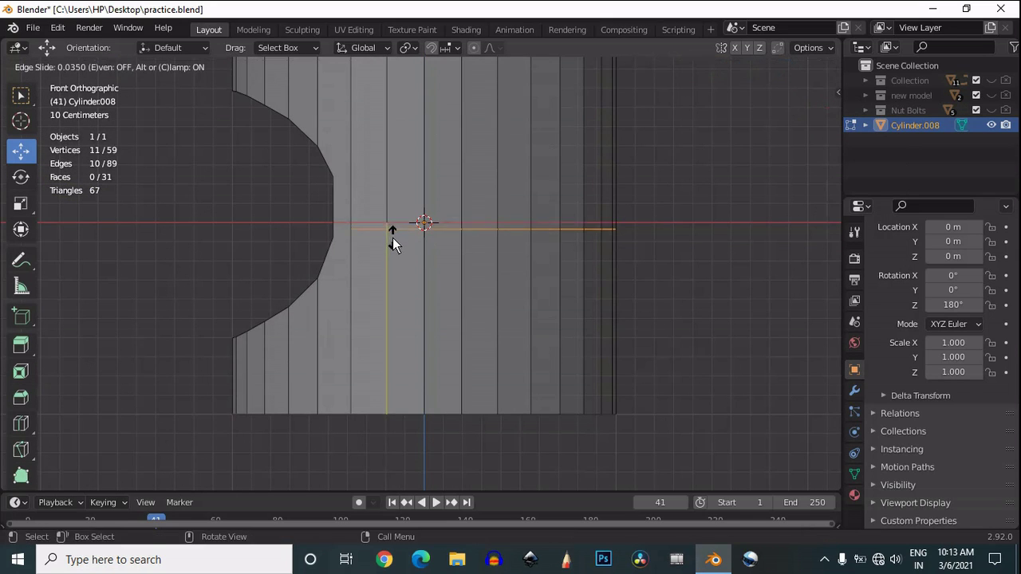
click(392, 237)
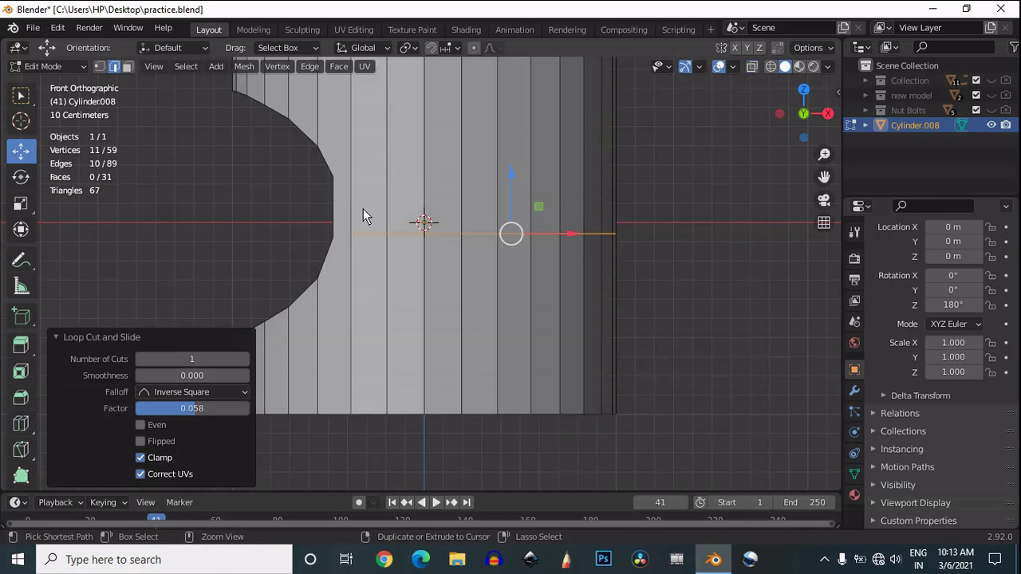
- Add two horizontal loop cuts above the existing loop, the first slid with factor 0.434 and the second centred between both loops
key(ctrl+r)
click(365, 211)
click(361, 259)
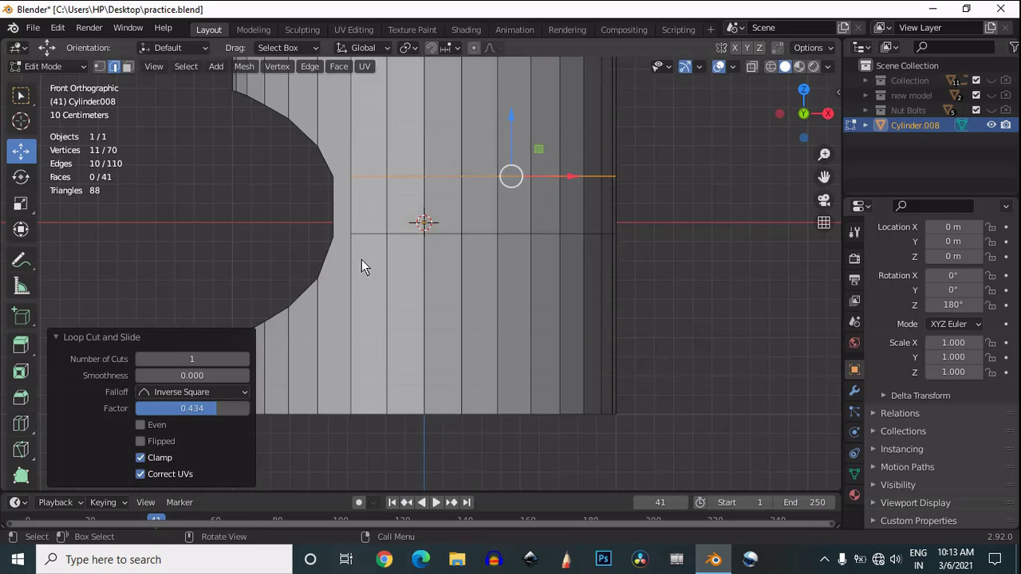
key(ctrl+r)
click(361, 210)
right_click(359, 214)
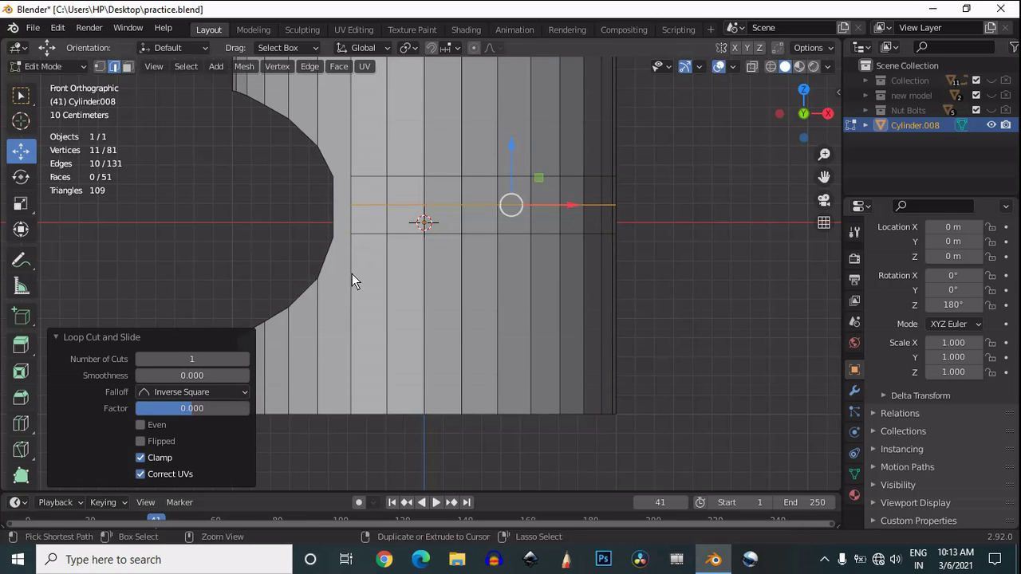
- Add one loop cut below the existing loops with factor -0.500 and another above them with factor 0.495
key(ctrl+r)
click(352, 274)
click(351, 182)
key(ctrl+r)
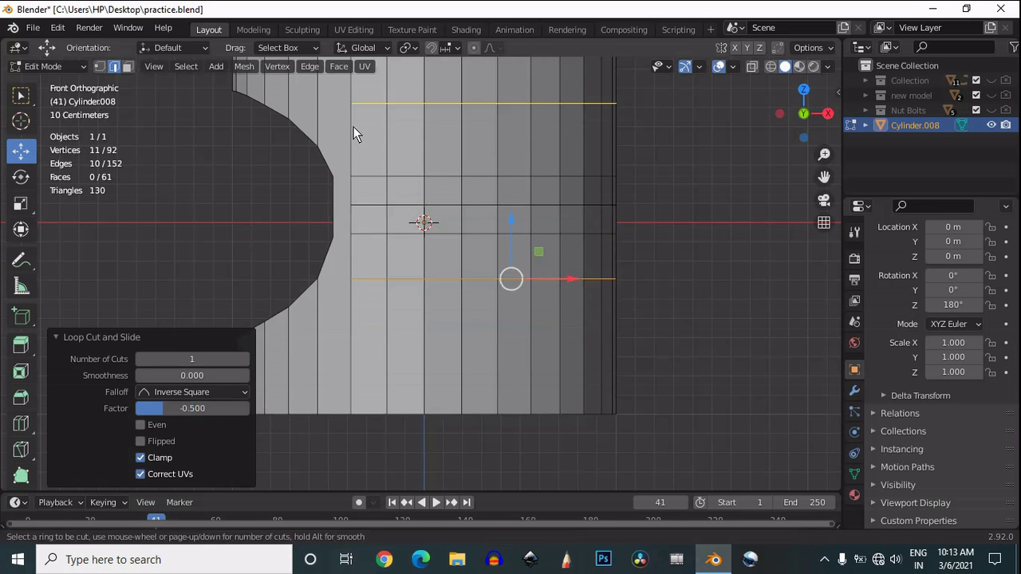
click(353, 126)
click(363, 188)
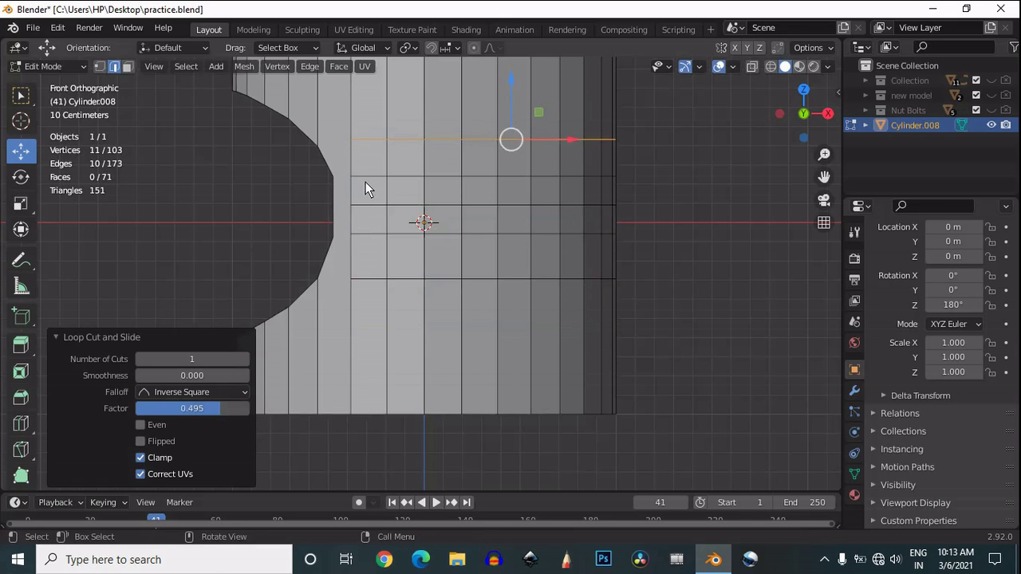
- Lower the uppermost loop about 0.017 m in Z and raise the lowest loop slightly to line up with the notch vertices
drag(521, 77, 516, 93)
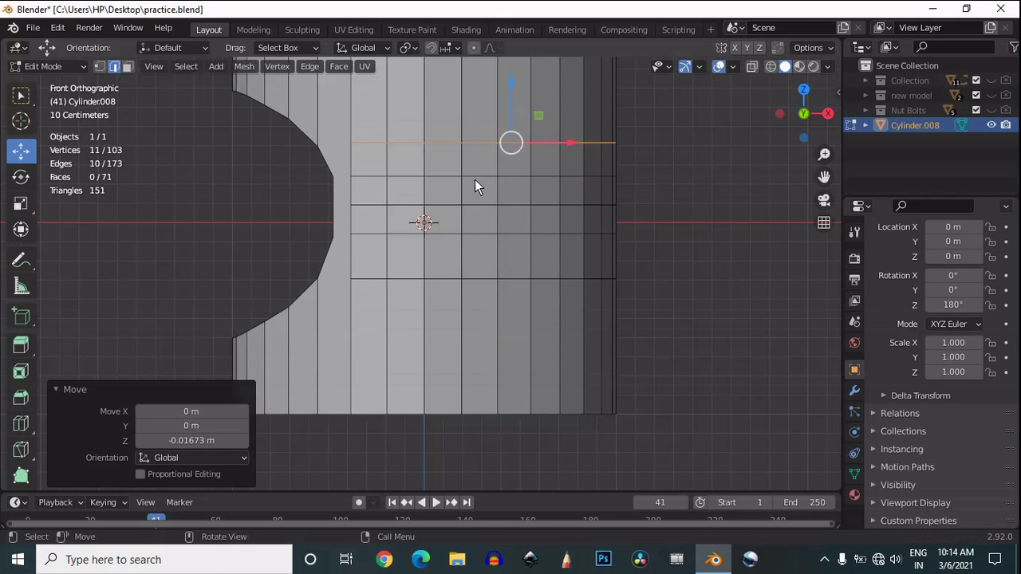
alt+click(410, 278)
drag(515, 229, 513, 225)
- Connect the ends of the uppermost and lowest loops to the neighbouring vertices on the notch rim
key(1)
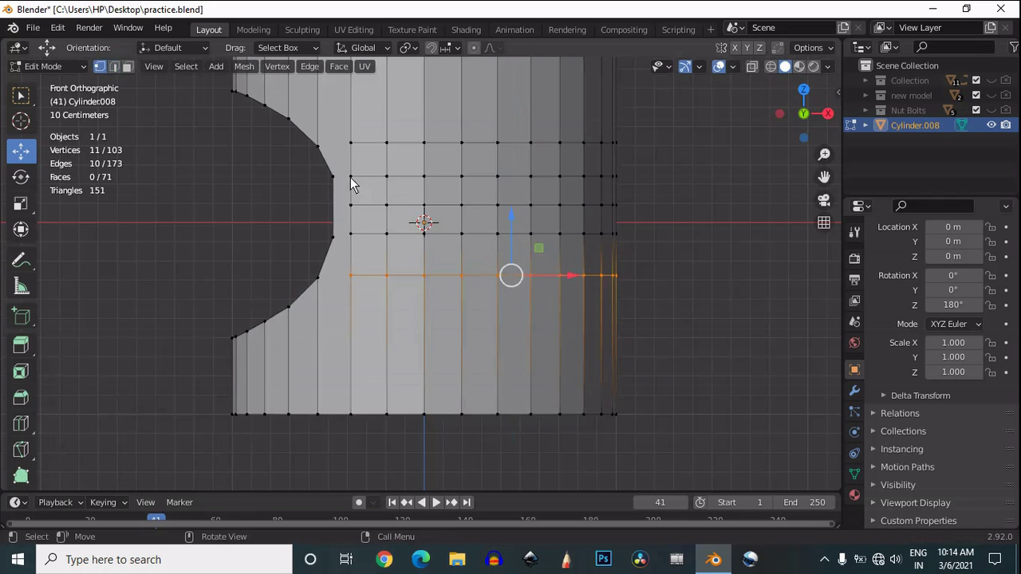
shift+click(335, 177)
drag(368, 156, 313, 133)
right_click(318, 130)
click(319, 256)
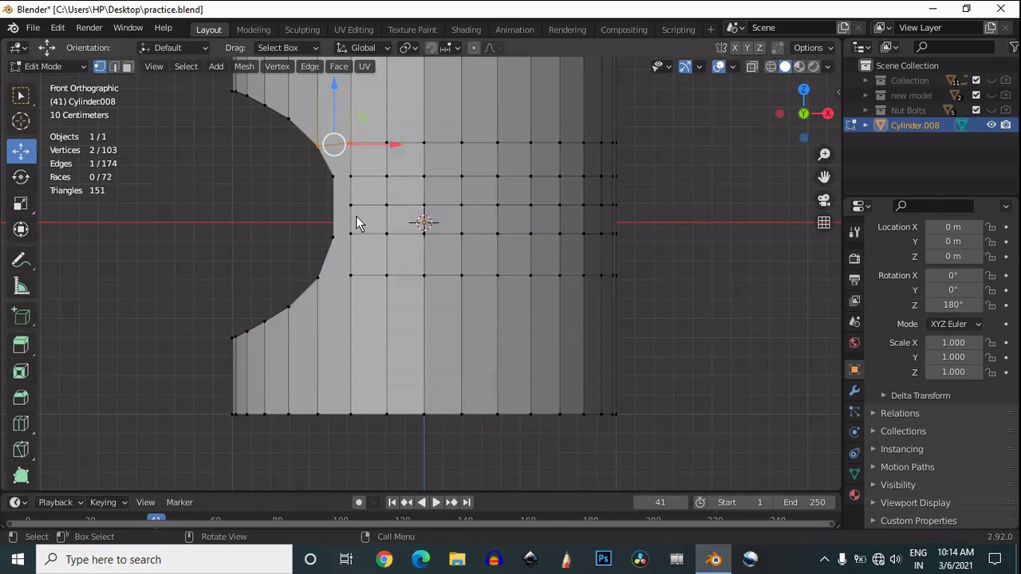
drag(368, 279, 305, 262)
right_click(323, 256)
click(323, 256)
- Connect the ends of the second and fourth loops to the two vertices bounding the notch's vertical edge
drag(366, 230, 310, 215)
key(ctrl+z)
key(w)
right_click(317, 228)
click(317, 228)
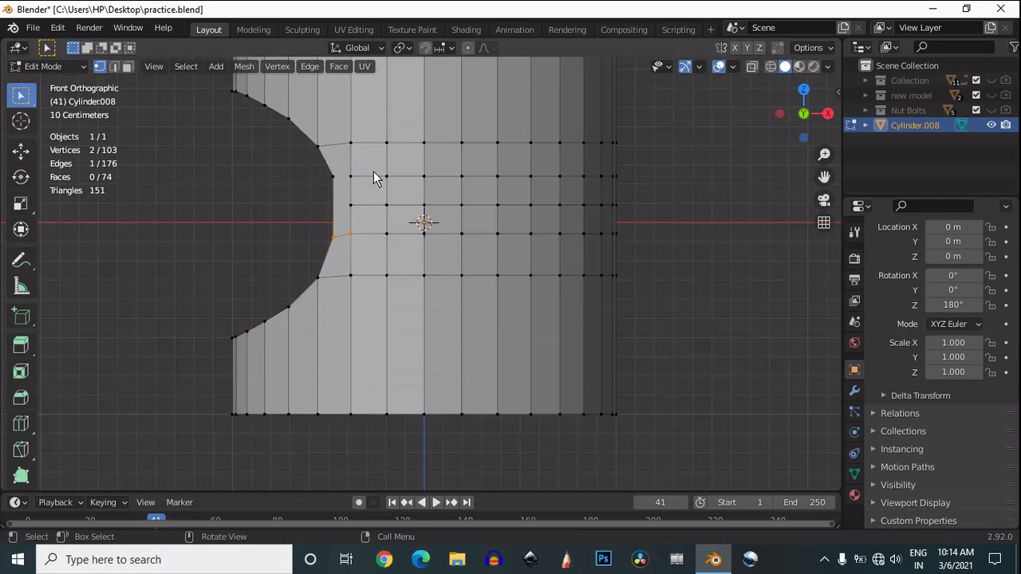
drag(373, 190, 308, 159)
right_click(343, 165)
click(343, 165)
- Subdivide the notch's vertical edge and connect its new midpoint vertex to the end of the middle loop
key(2)
click(338, 205)
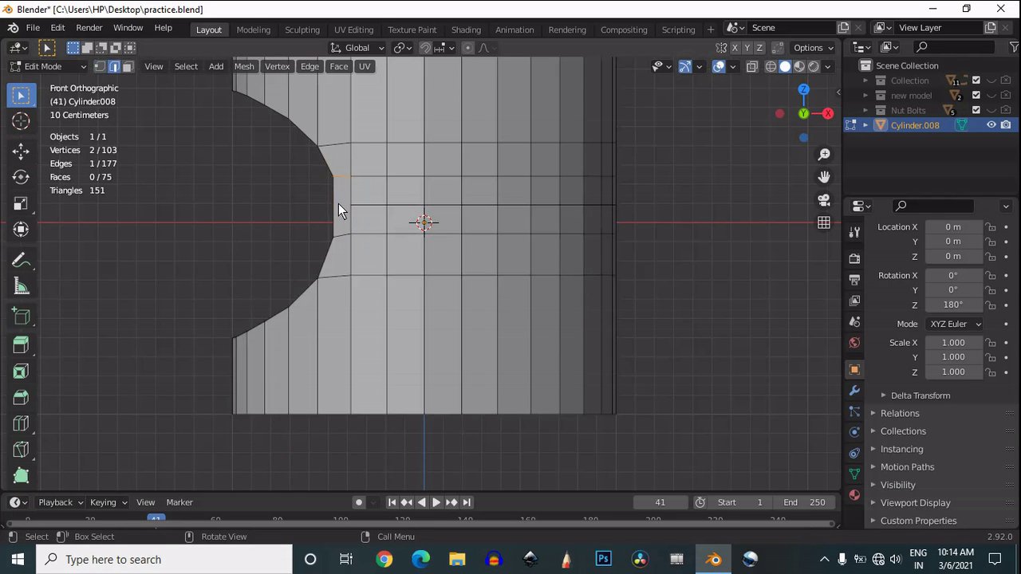
right_click(336, 205)
click(335, 157)
key(1)
click(352, 203)
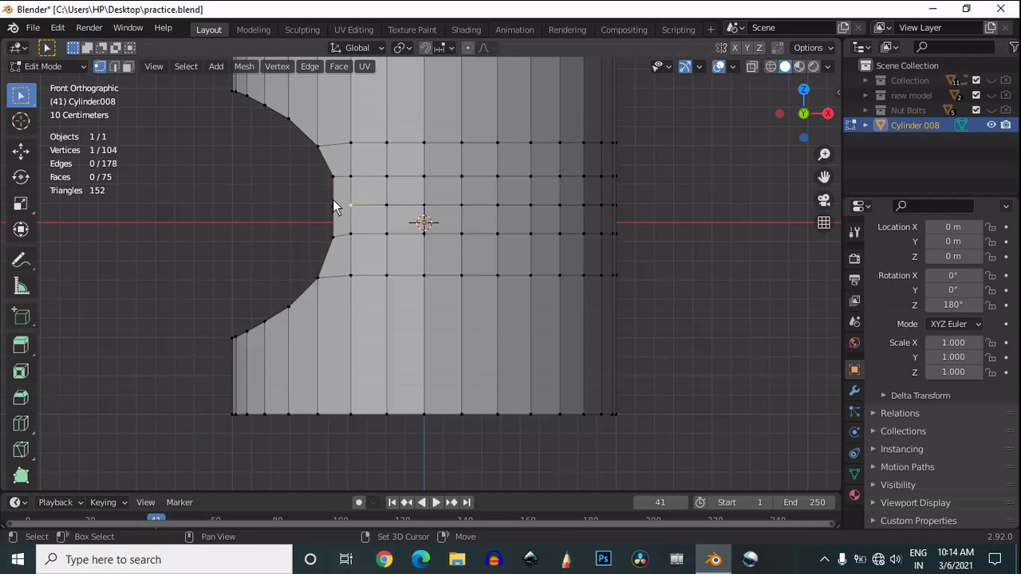
shift+click(333, 202)
right_click(339, 192)
click(345, 266)
- With X-ray on, edge-slide the uppermost horizontal loop with factor 0.094 to level it with its notch vertex
scroll(402, 144, up, 1)
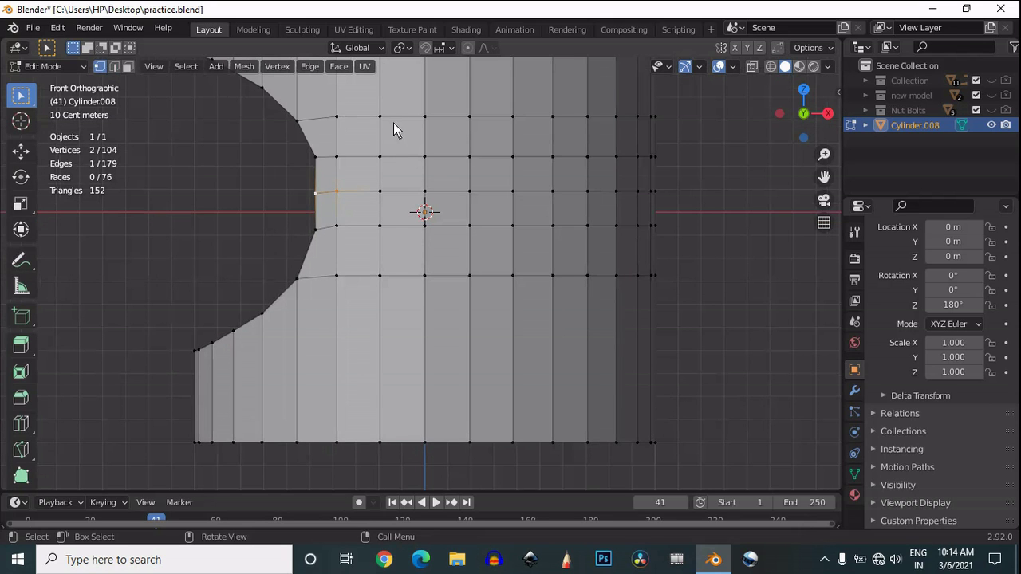
drag(824, 176, 796, 242)
click(752, 66)
drag(698, 134, 360, 177)
key(g)
key(g)
click(456, 111)
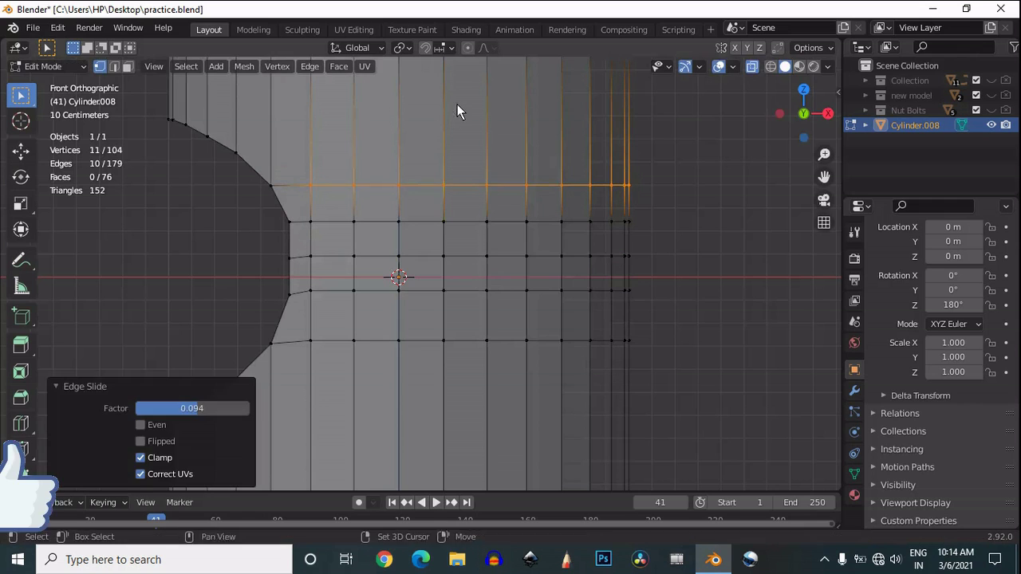
- Edge-slide the fourth loop from the top by about -0.05 and the middle loop with factor 0.042 to align them with the notch vertices
drag(649, 276, 324, 299)
key(g)
key(g)
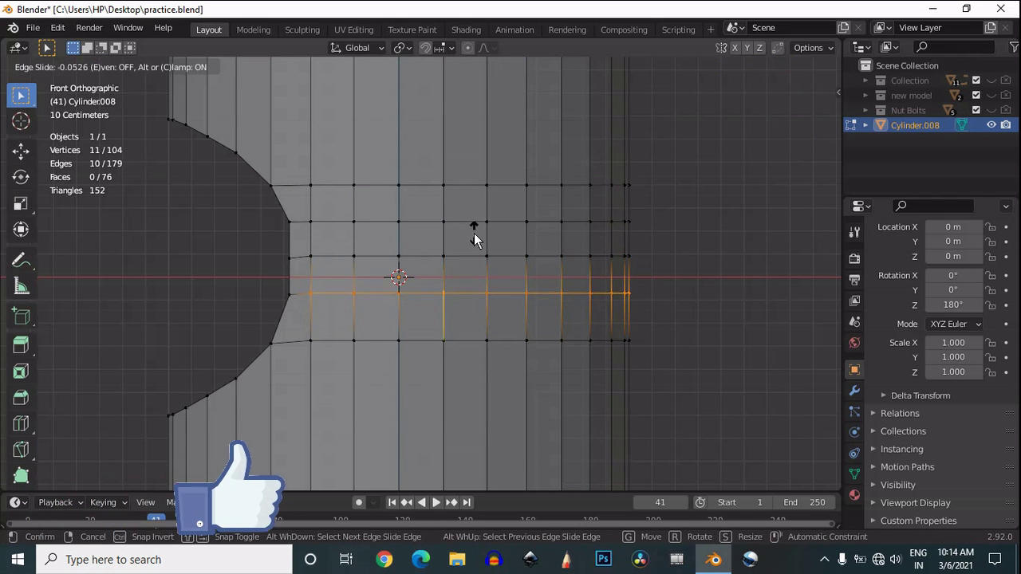
click(474, 233)
drag(641, 244, 302, 272)
key(g)
key(g)
click(468, 182)
scroll(361, 257, up, 1)
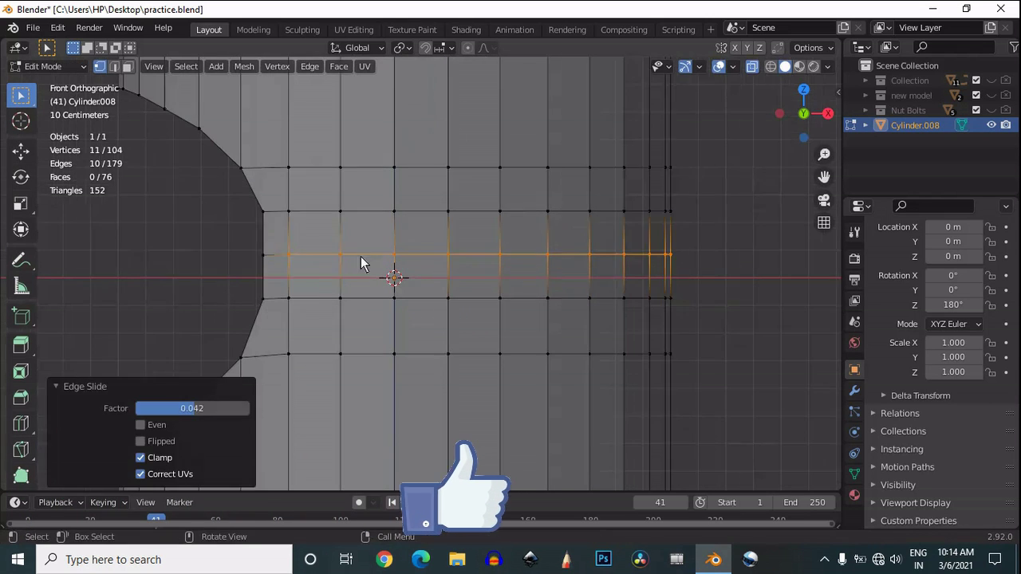
- Edge-slide the notch's middle vertex slightly inward along the middle loop to round the notch, and return to Object Mode
click(263, 255)
click(20, 152)
key(g)
key(g)
click(325, 257)
scroll(367, 252, down, 4)
key(Tab)
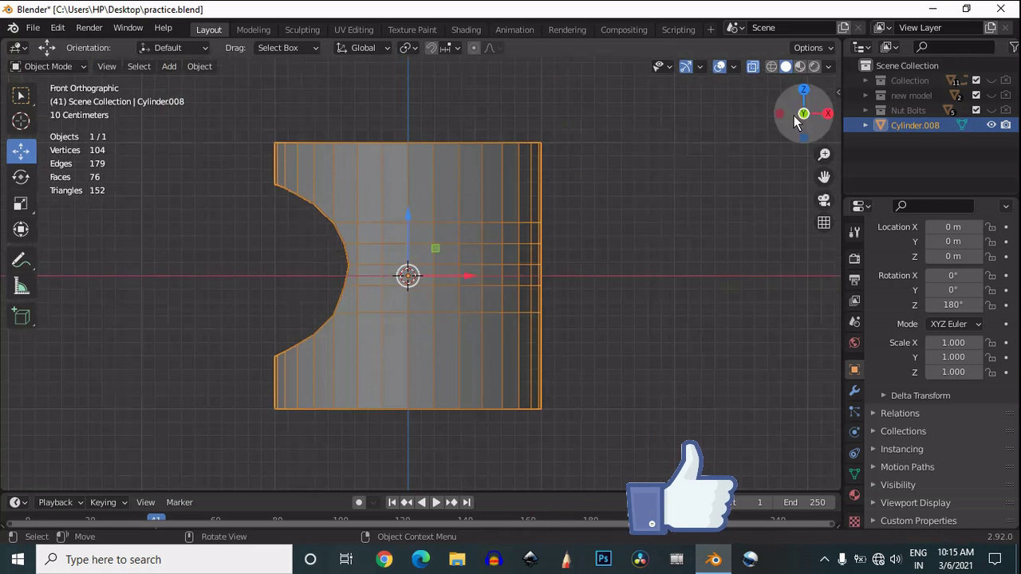
- Re-enter Edit Mode with the mesh deselected and activate the Knife tool in front view
key(Tab)
shift+middle_drag(363, 158, 419, 189)
scroll(420, 190, up, 3)
scroll(328, 144, down, 2)
click(239, 183)
click(21, 450)
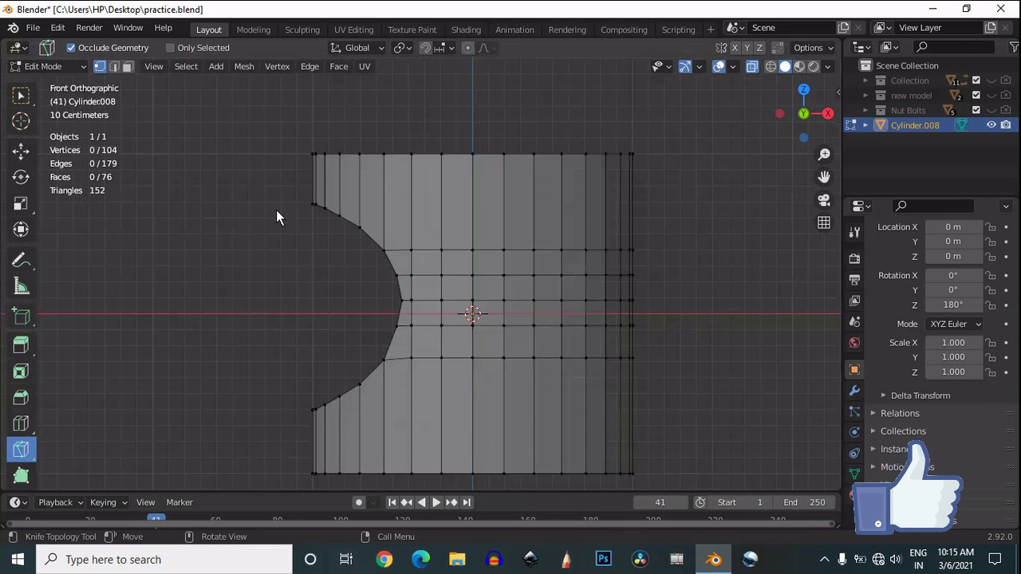
- Try freehand knife cuts curving down from the shell's upper notch side to its opposite edge, and undo the applied cut
mouse_move(313, 164)
mouse_down()
mouse_move(414, 176)
mouse_move(575, 231)
mouse_up()
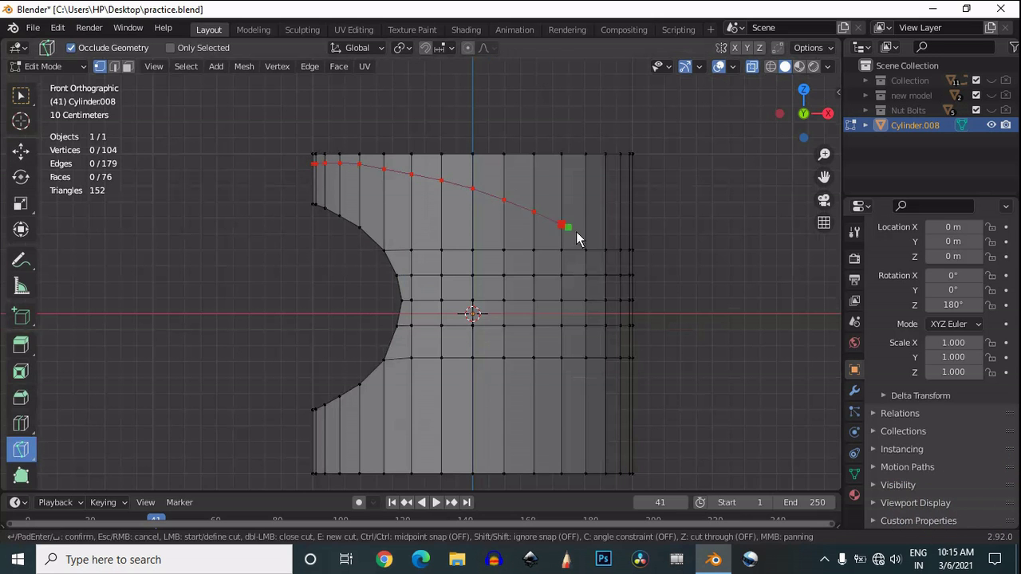
key(Escape)
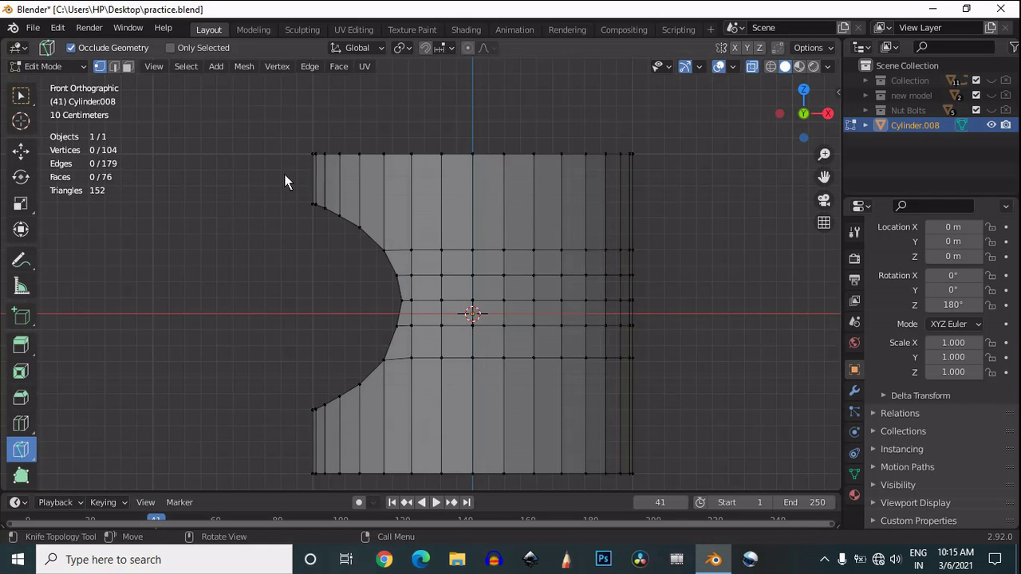
mouse_move(313, 174)
mouse_down()
mouse_move(547, 243)
mouse_move(631, 318)
mouse_up()
key(Return)
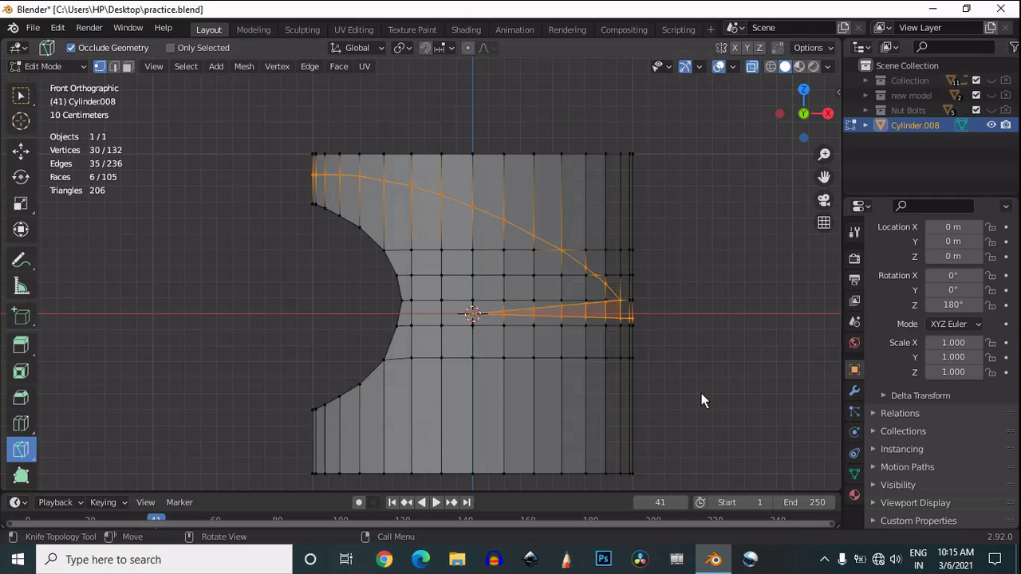
scroll(745, 177, up, 2)
drag(823, 178, 658, 118)
key(ctrl+z)
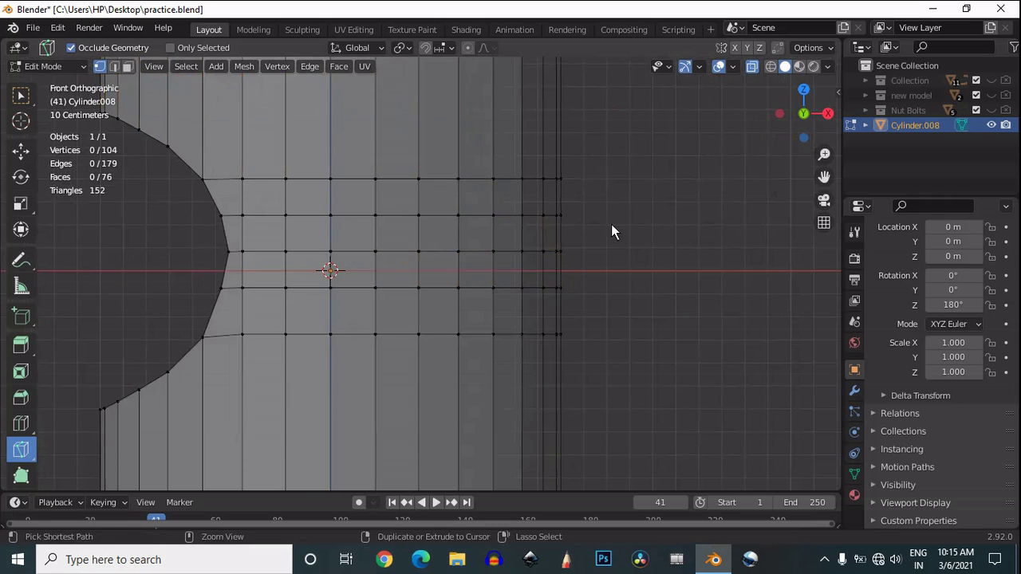
scroll(611, 226, down, 3)
mouse_move(266, 176)
mouse_down()
mouse_move(383, 201)
mouse_move(582, 291)
mouse_up()
key(Escape)
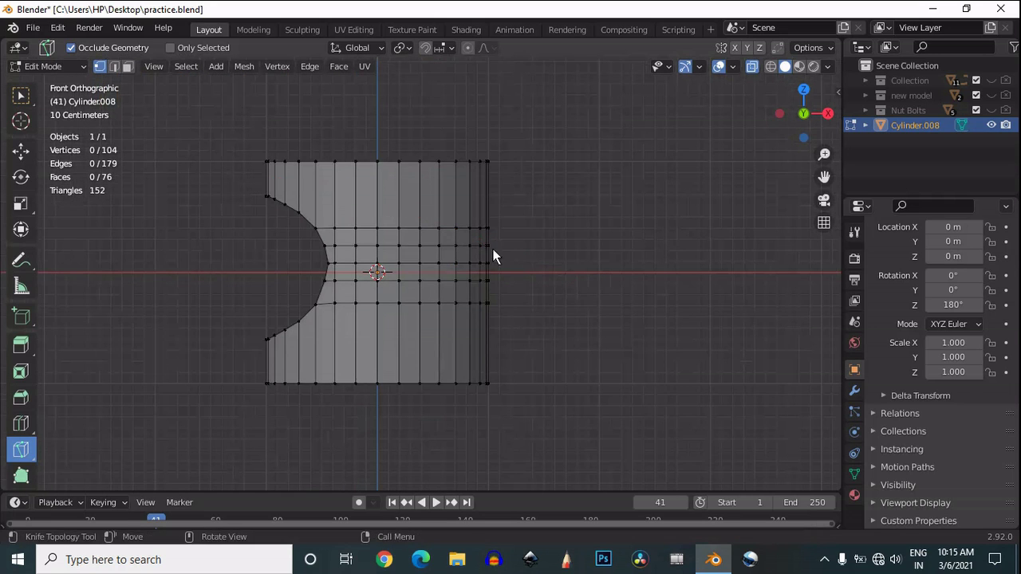
click(257, 172)
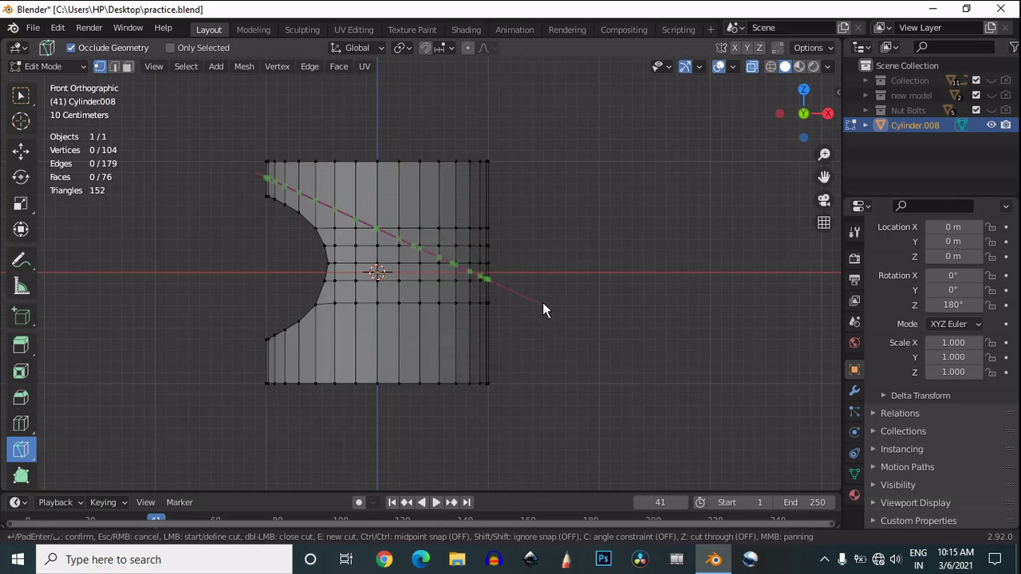
key(Escape)
- Knife a straight slanted cut from just below the top corner on the notch side, down and out past the opposite edge
click(266, 170)
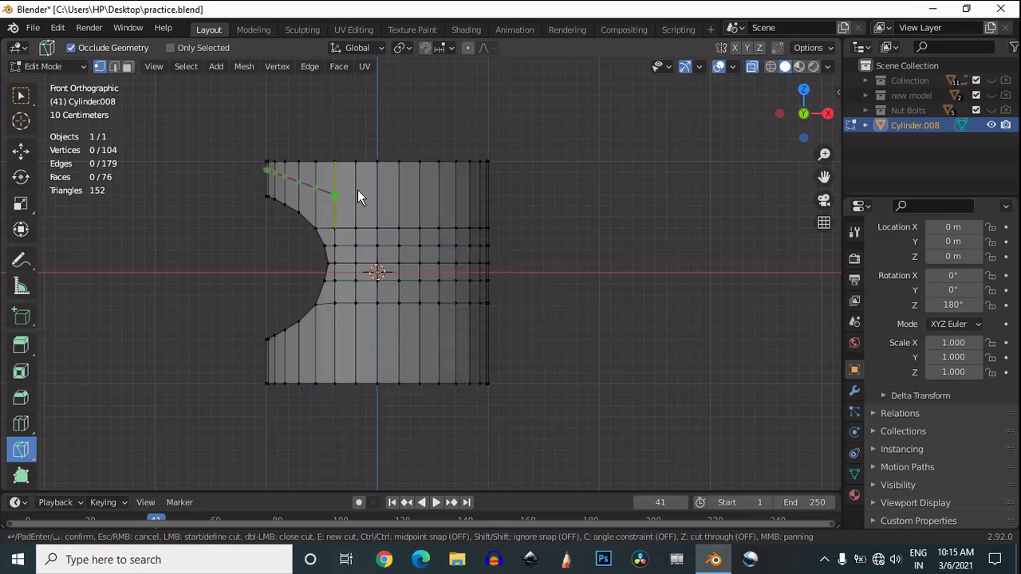
click(550, 259)
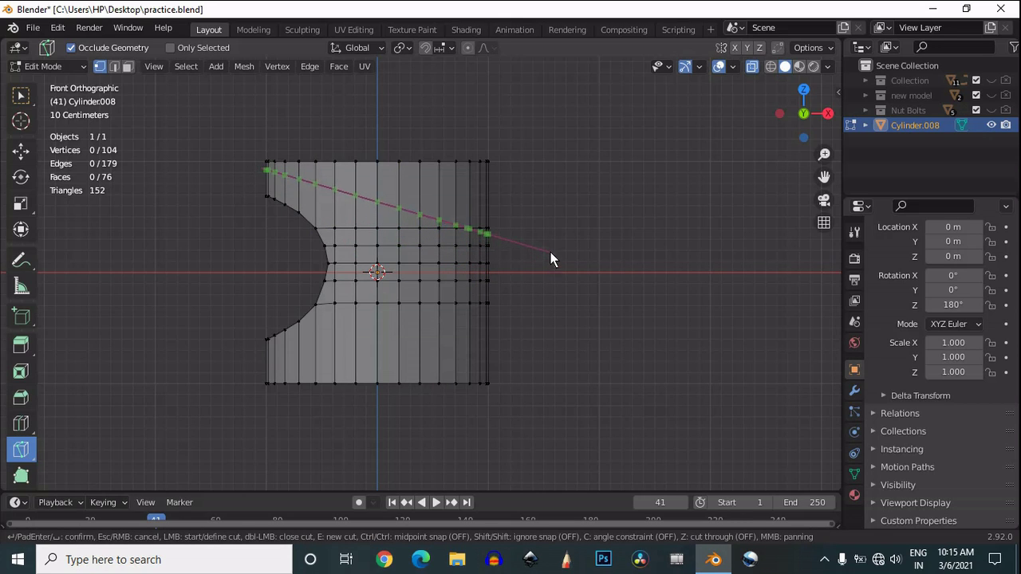
key(Return)
scroll(495, 272, up, 3)
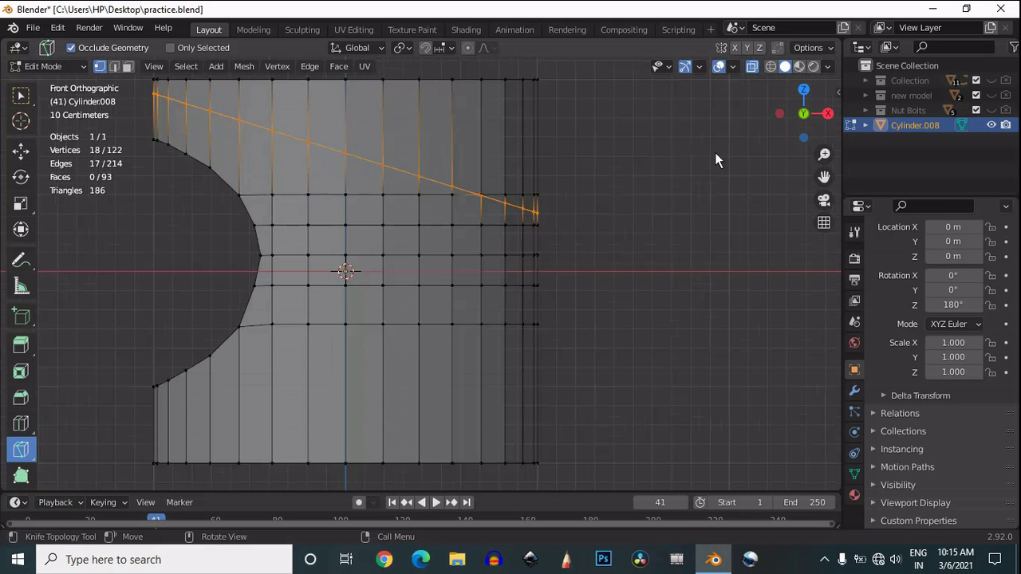
drag(827, 181, 858, 222)
- In face select mode, delete the face loop lying above the slanted cut
click(20, 96)
scroll(381, 234, up, 2)
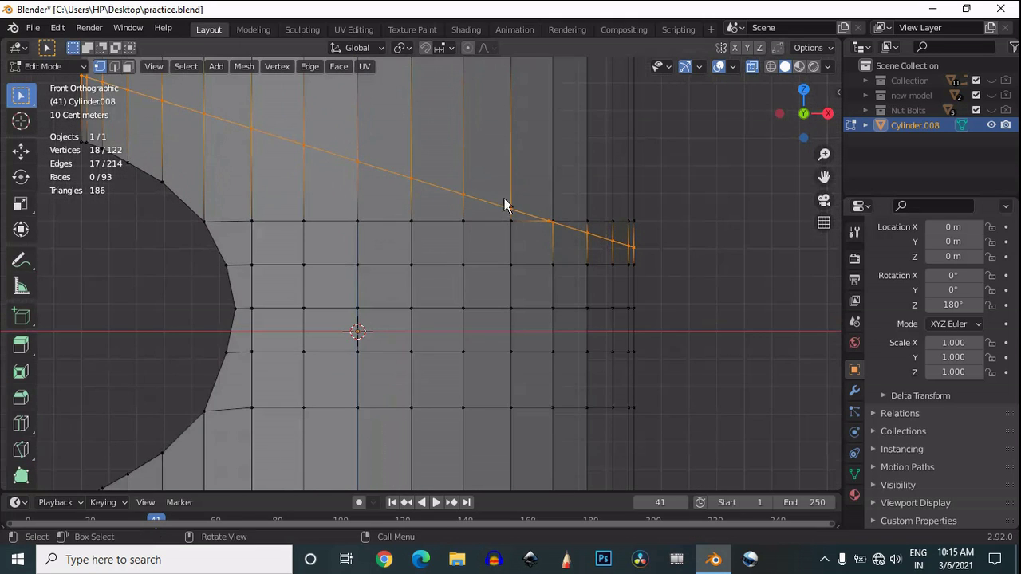
scroll(673, 135, down, 1)
key(3)
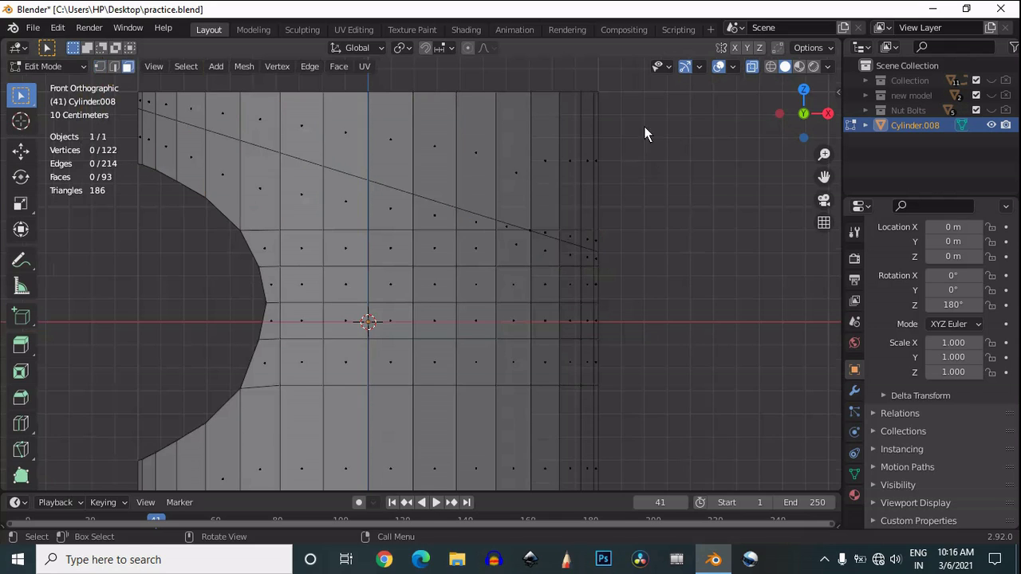
drag(644, 126, 516, 171)
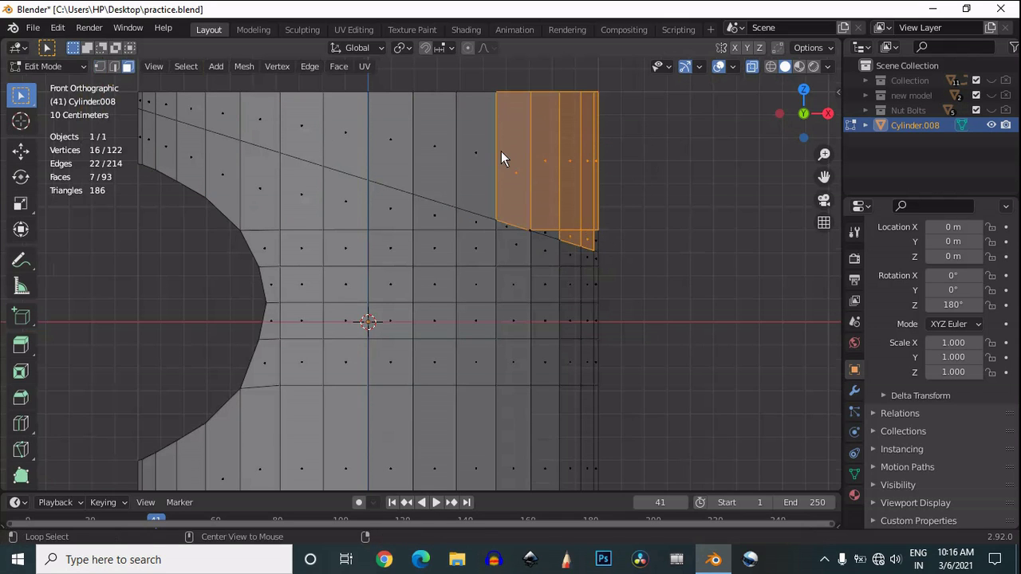
alt+click(501, 151)
key(x)
click(503, 169)
- Delete the remaining full-height faces above the slanted cut near the shell's edge opposite the notch
alt+click(527, 135)
key(x)
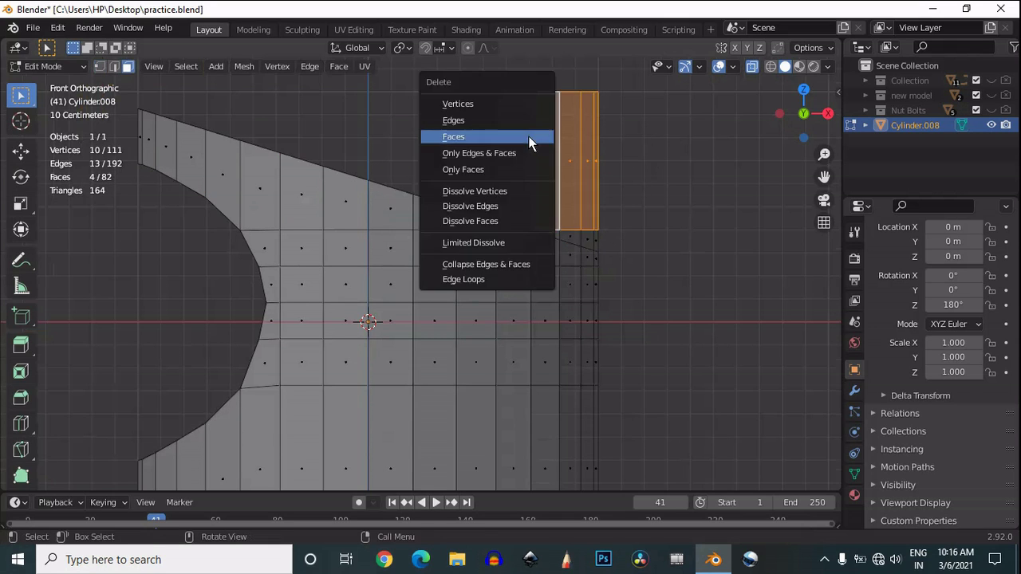
click(528, 135)
click(515, 174)
key(x)
click(484, 177)
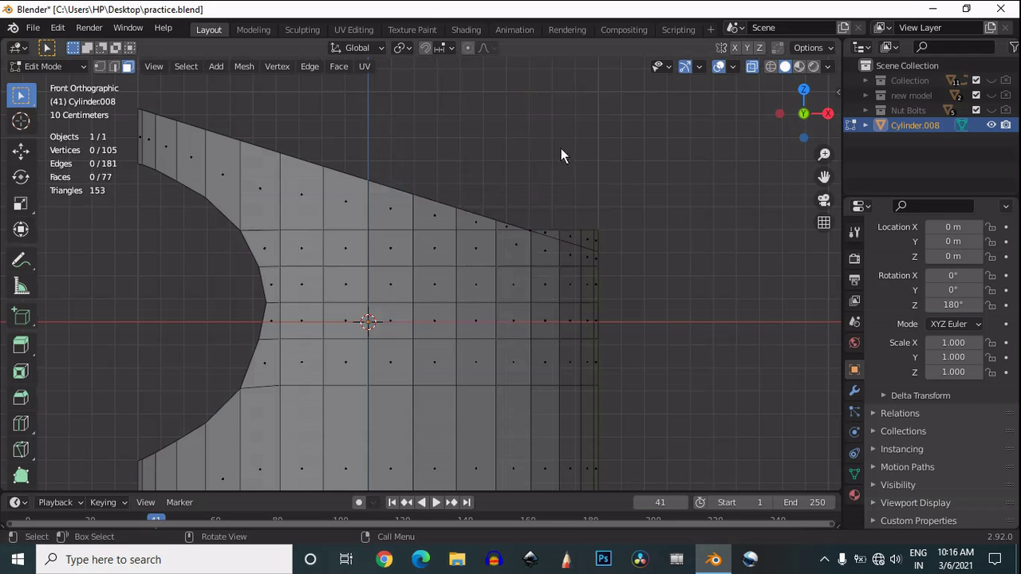
- Turn X-ray off and delete the four sliver faces left above the low end of the slanted cut
click(752, 66)
drag(635, 189, 551, 231)
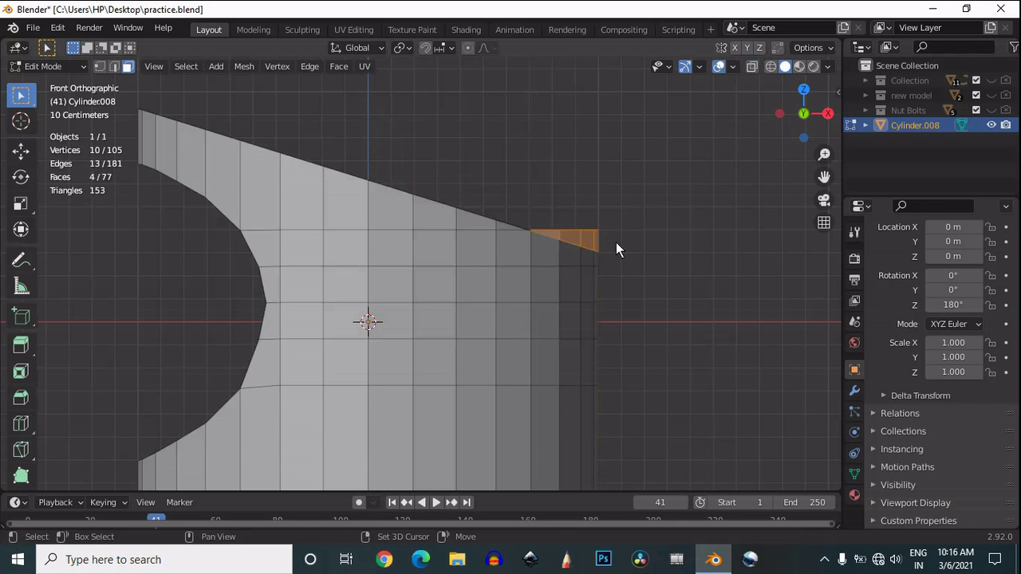
click(827, 113)
key(x)
click(465, 177)
click(779, 113)
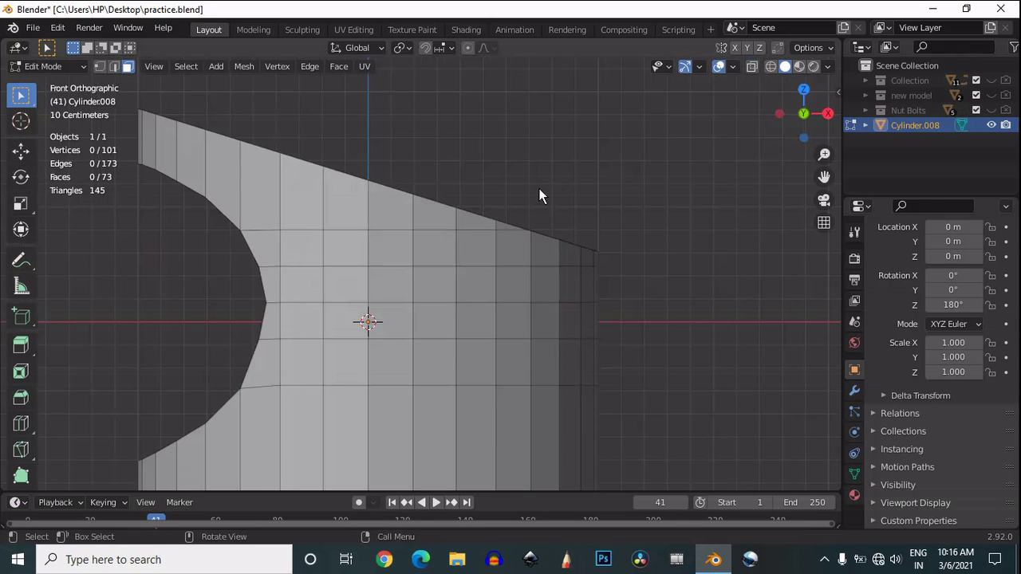
- In vertex select mode, delete the stray vertex protruding above the slanted edge where the uppermost loop meets it
key(1)
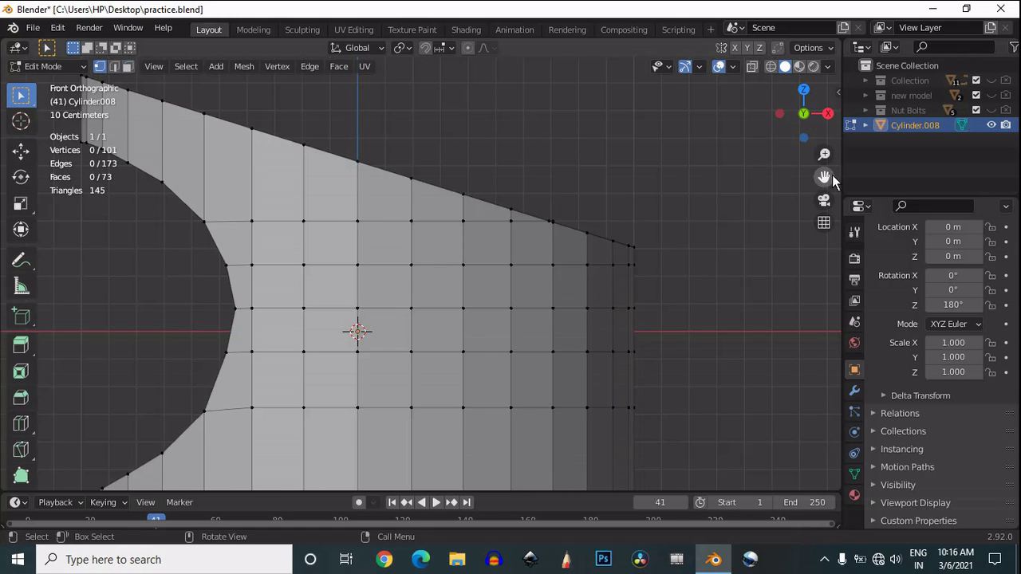
drag(824, 176, 436, 242)
scroll(436, 248, up, 7)
click(338, 104)
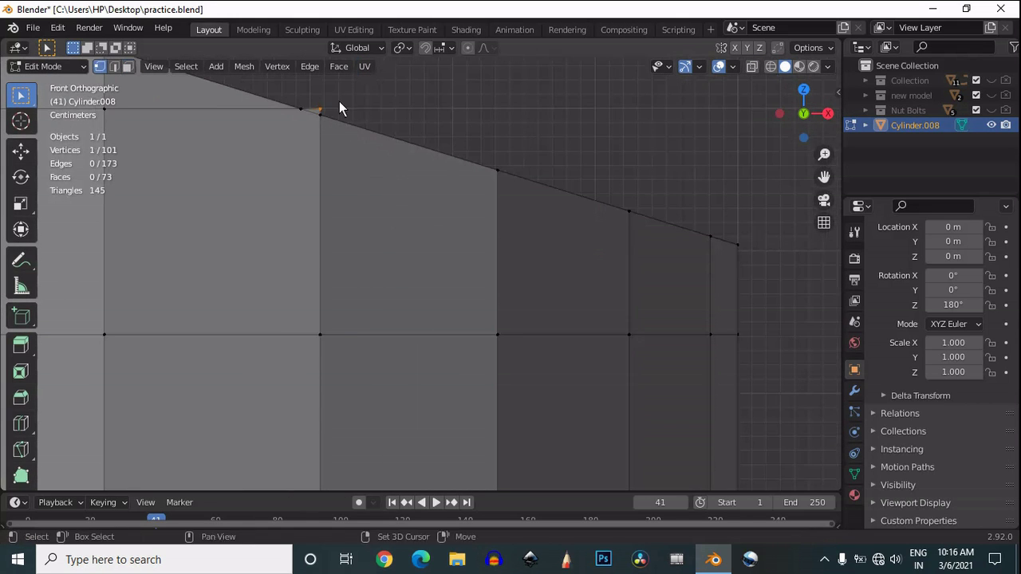
key(x)
click(335, 69)
scroll(356, 181, down, 2)
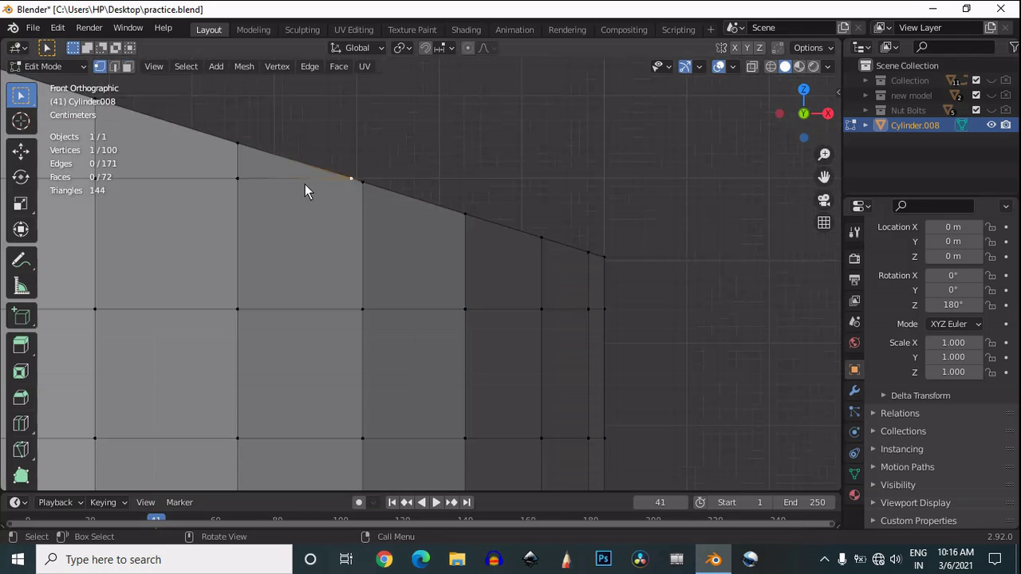
- Dissolve the leftover vertex on the slanted edge and knife-cut from the loop's end vertex to the shell's far edge just below the slant
key(ctrl+x)
click(229, 177)
key(k)
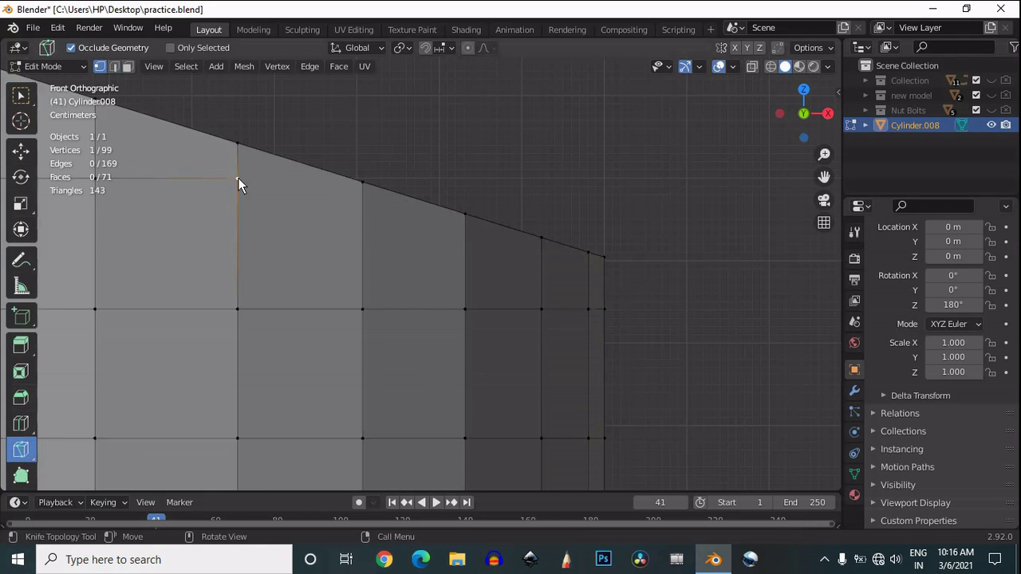
click(238, 178)
click(605, 278)
key(Return)
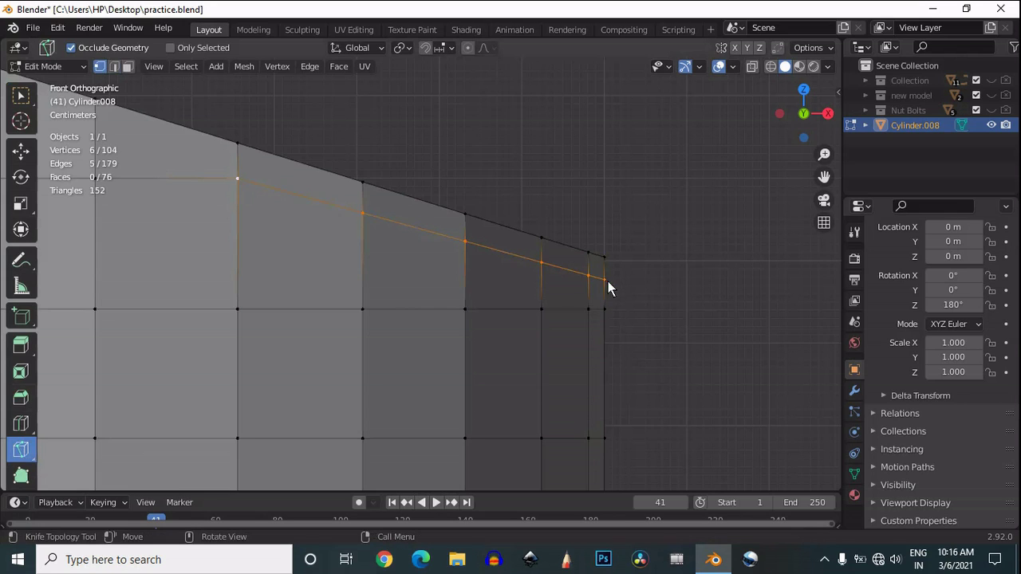
key(v)
right_click(411, 293)
key(ctrl+z)
- Slide the vertex where the knife cut starts slightly down its vertical edge to soften the loop's bend
key(w)
click(237, 178)
key(shift+v)
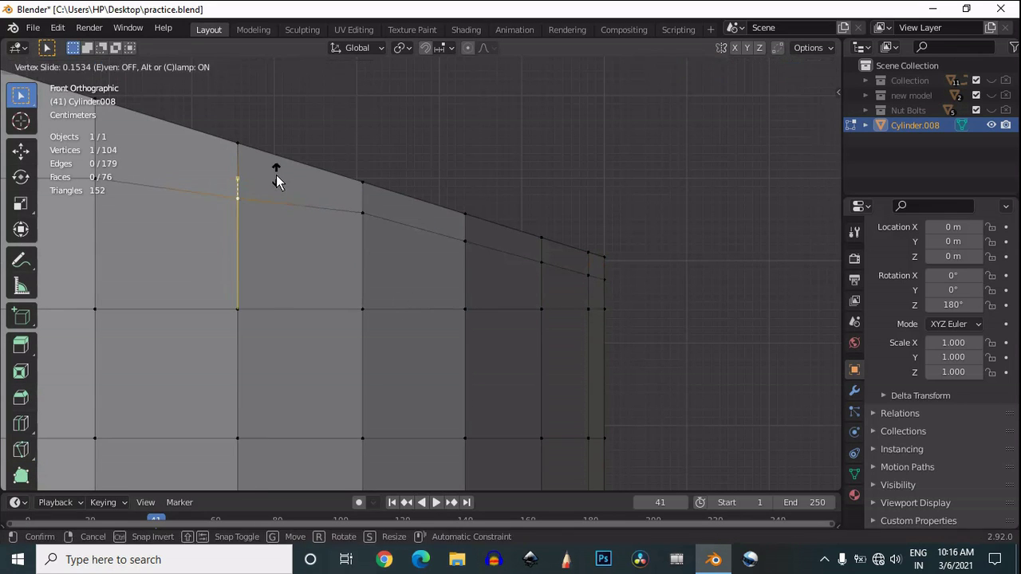
click(276, 163)
scroll(299, 166, down, 1)
key(shift+v)
click(299, 169)
click(372, 222)
scroll(462, 203, down, 6)
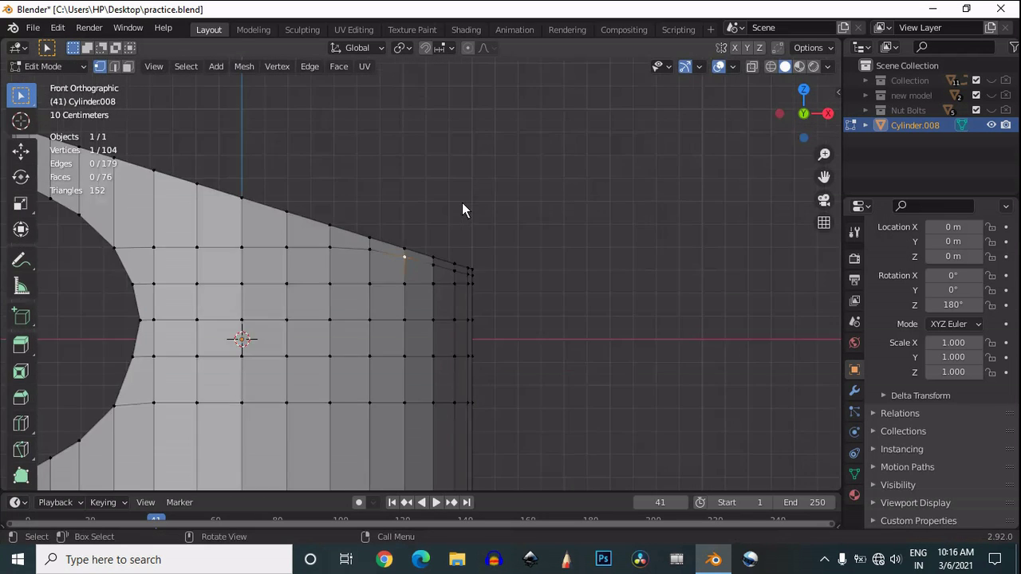
- Slide three neighbouring vertices of the uppermost loop slightly down, around where it starts descending toward the far edge, to smooth its curve
scroll(462, 202, up, 2)
scroll(344, 235, down, 1)
click(705, 189)
scroll(705, 189, down, 1)
drag(824, 177, 961, 177)
scroll(452, 250, up, 1)
click(266, 241)
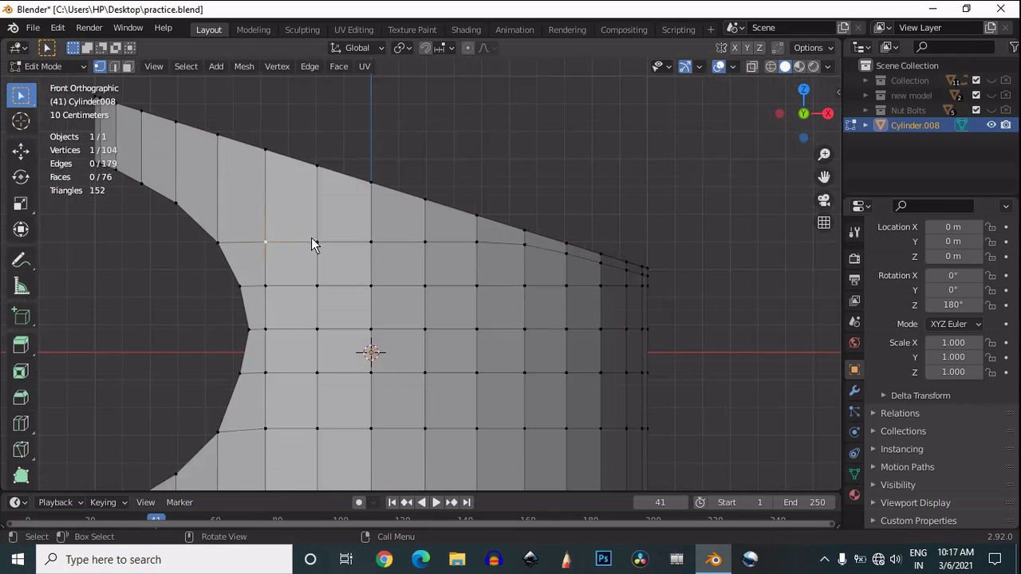
click(525, 245)
key(shift+v)
click(531, 214)
click(568, 245)
click(568, 255)
key(shift+v)
click(589, 195)
click(480, 243)
key(shift+v)
click(499, 191)
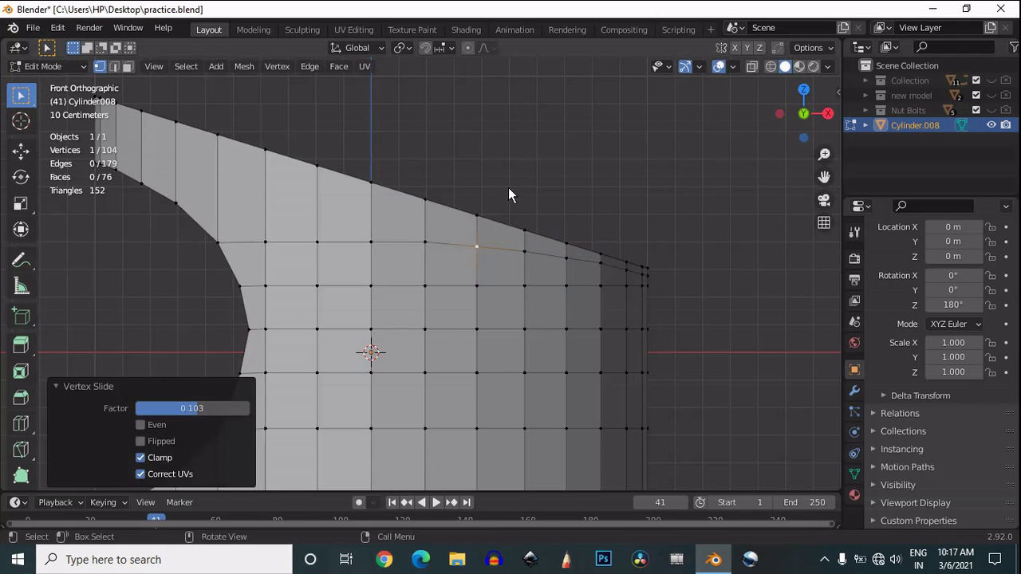
click(508, 188)
- Add one centred loop cut through the band between the slanted edge and the loop below it, extending above the notch
scroll(495, 190, down, 3)
key(ctrl+r)
click(333, 216)
right_click(326, 207)
- Slide the new loop's vertices above the notch's upper corner, mainly the kinked one and its neighbour, up their edges to smooth the curve
drag(824, 181, 942, 190)
scroll(430, 203, up, 4)
click(425, 201)
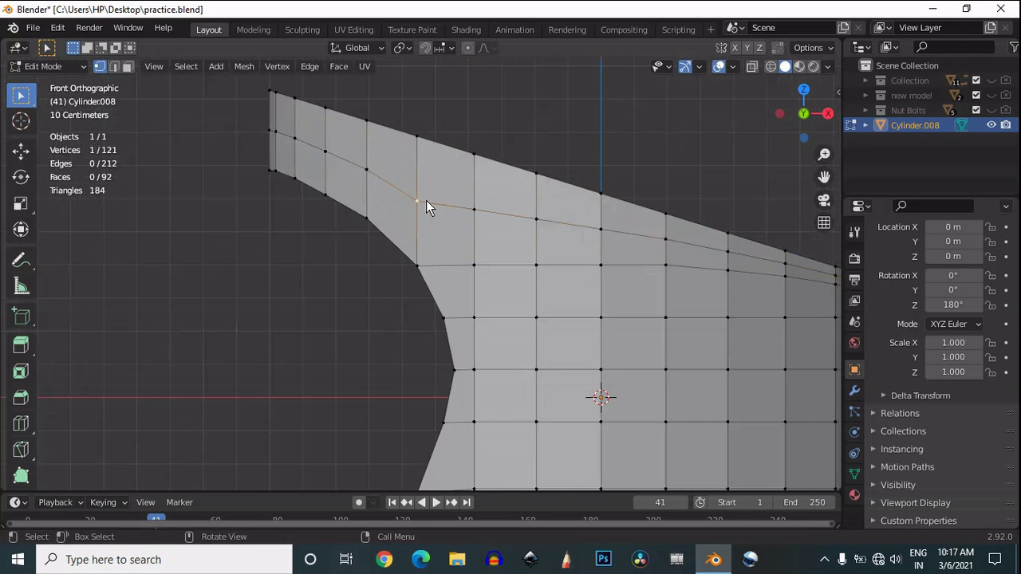
key(shift+v)
click(422, 183)
click(471, 213)
key(shift+v)
right_click(484, 190)
key(shift+v)
click(484, 191)
click(417, 191)
key(shift+v)
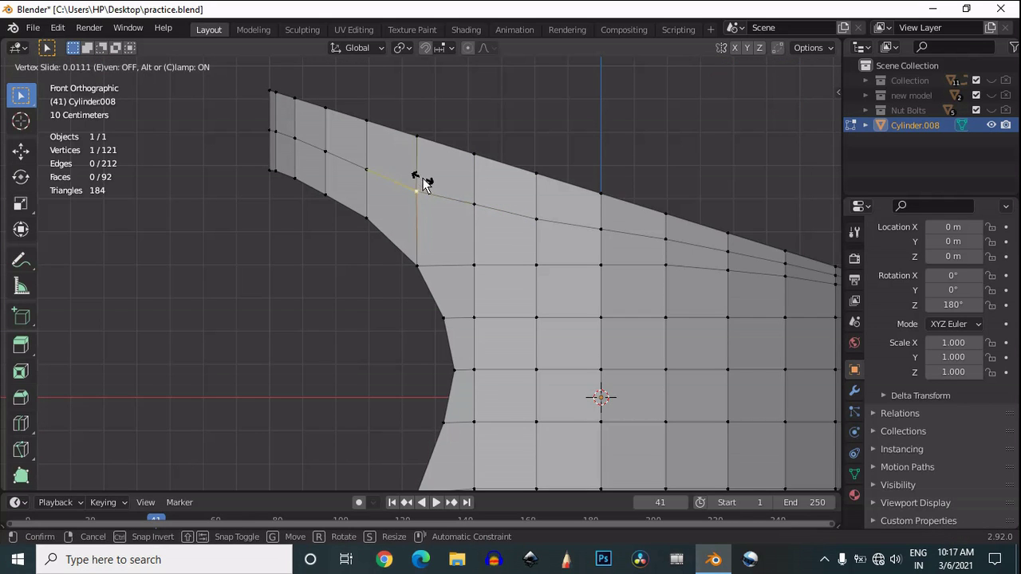
click(423, 176)
click(368, 172)
key(shift+v)
click(369, 158)
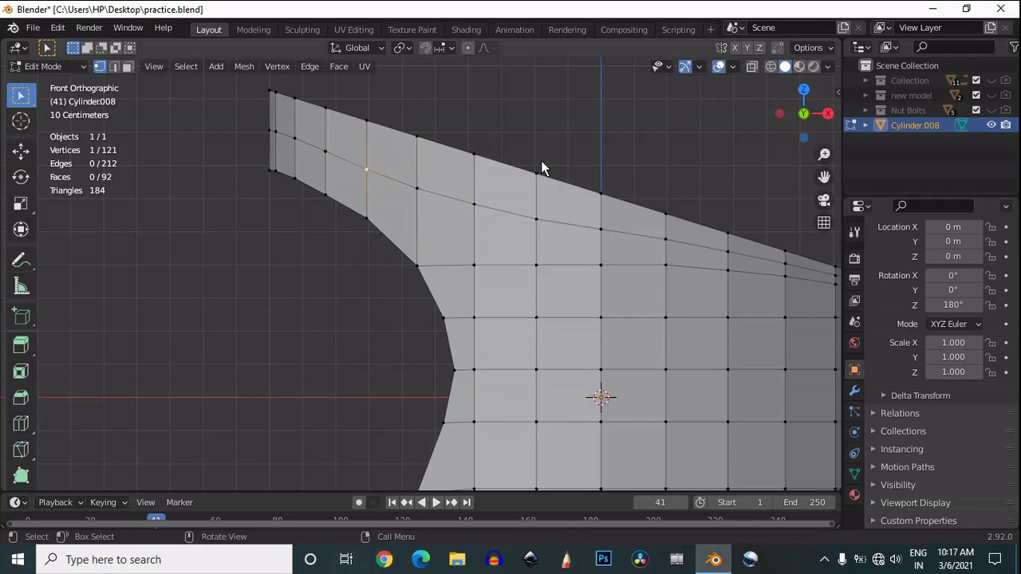
- On the loop below, slide the two vertices just before its descent slightly down with Vertex Slide
scroll(540, 164, down, 4)
click(541, 164)
scroll(609, 279, up, 3)
click(624, 269)
key(shift+v)
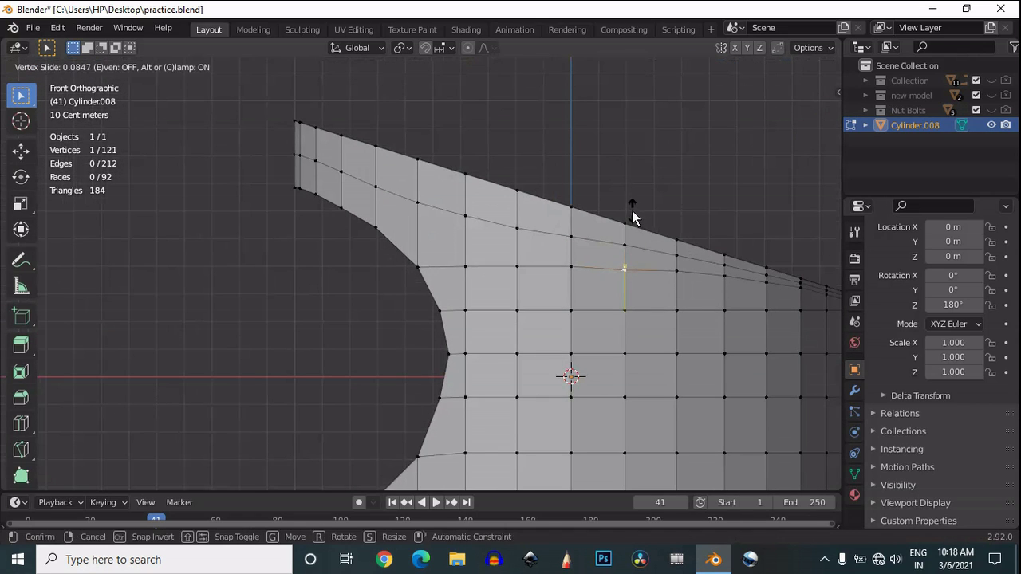
click(645, 209)
key(ctrl+z)
key(g)
key(g)
click(645, 216)
click(677, 269)
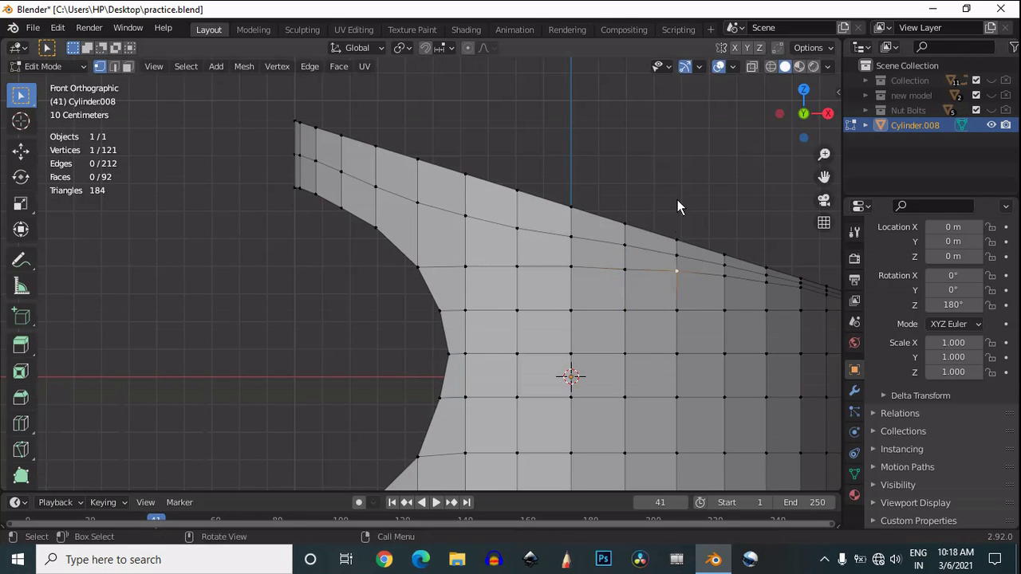
key(g)
key(g)
click(675, 202)
- Add three evenly spaced loop cuts through the tall band between the notch's lower side and the shell's bottom edge
scroll(659, 210, down, 4)
key(ctrl+r)
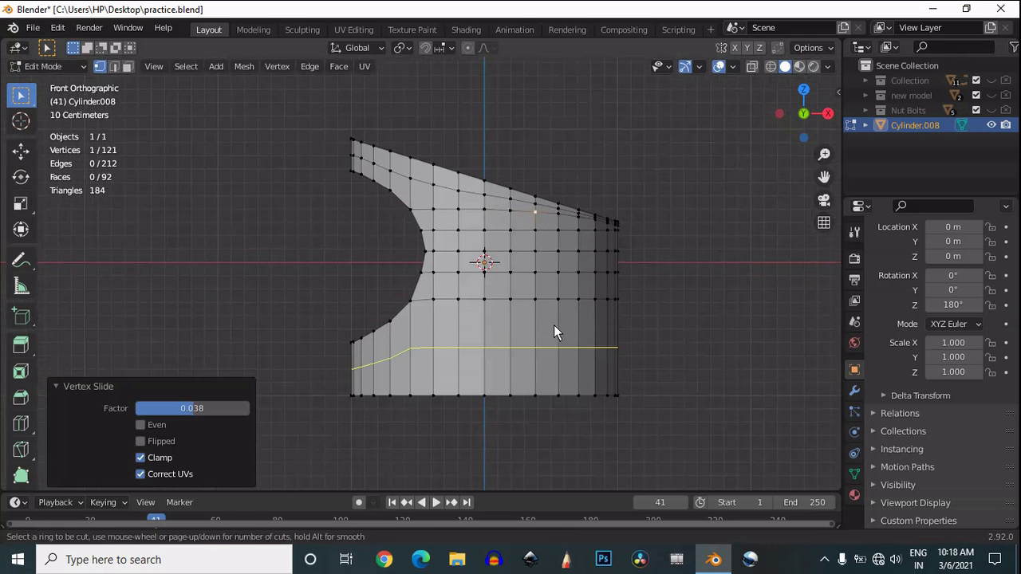
scroll(556, 333, up, 2)
click(556, 332)
right_click(556, 333)
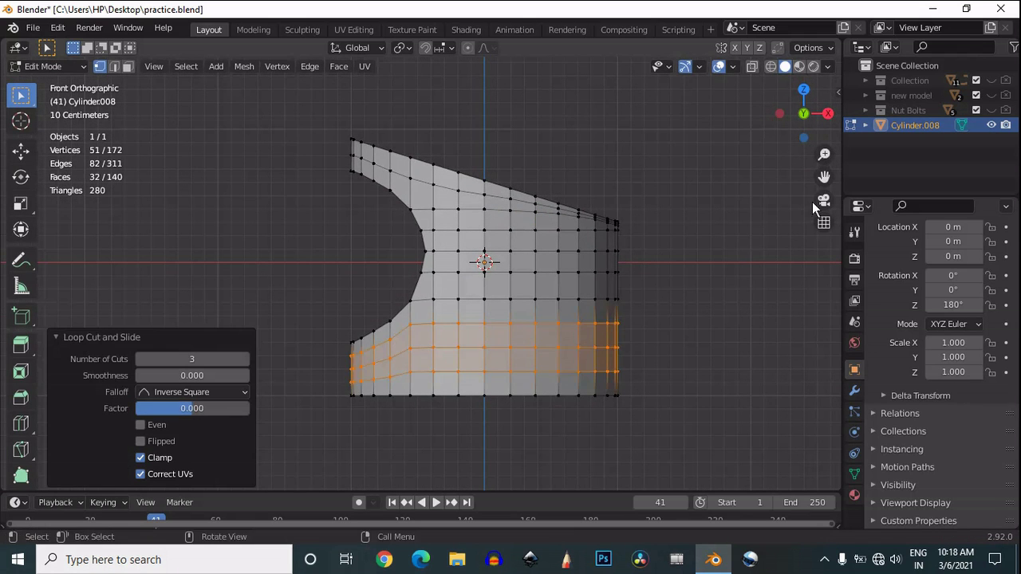
- In edge select mode, flatten the lowest new loop by scaling Z to 0 and slide it down close to the bottom edge
drag(824, 176, 857, 99)
scroll(433, 344, up, 3)
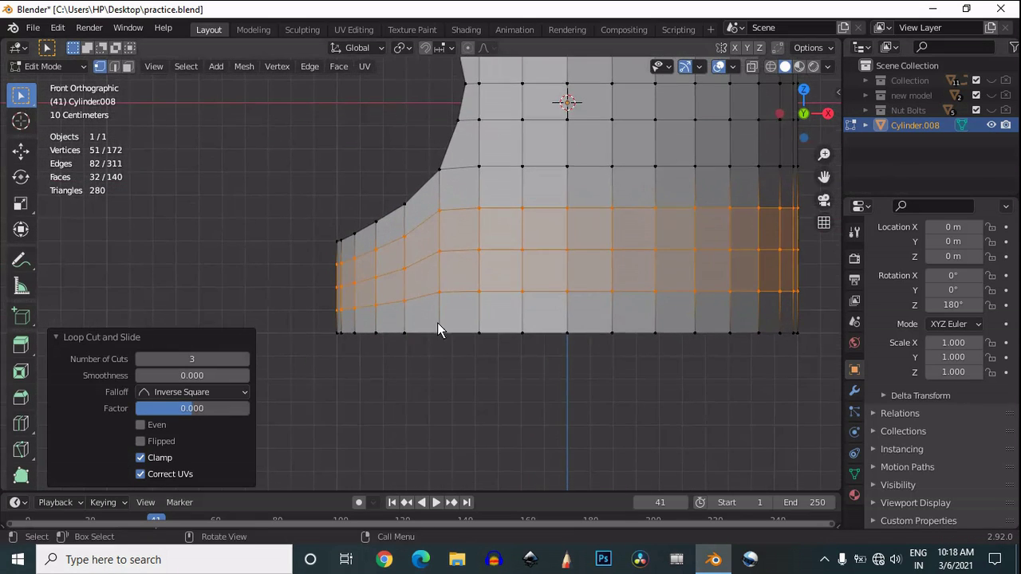
scroll(437, 321, up, 2)
key(2)
click(482, 306)
alt+click(529, 299)
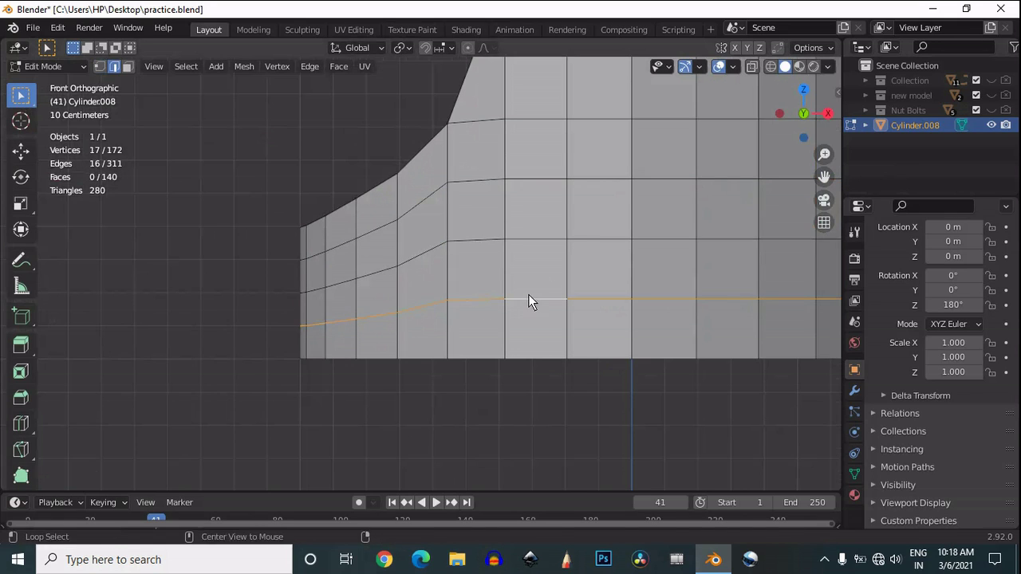
key(s)
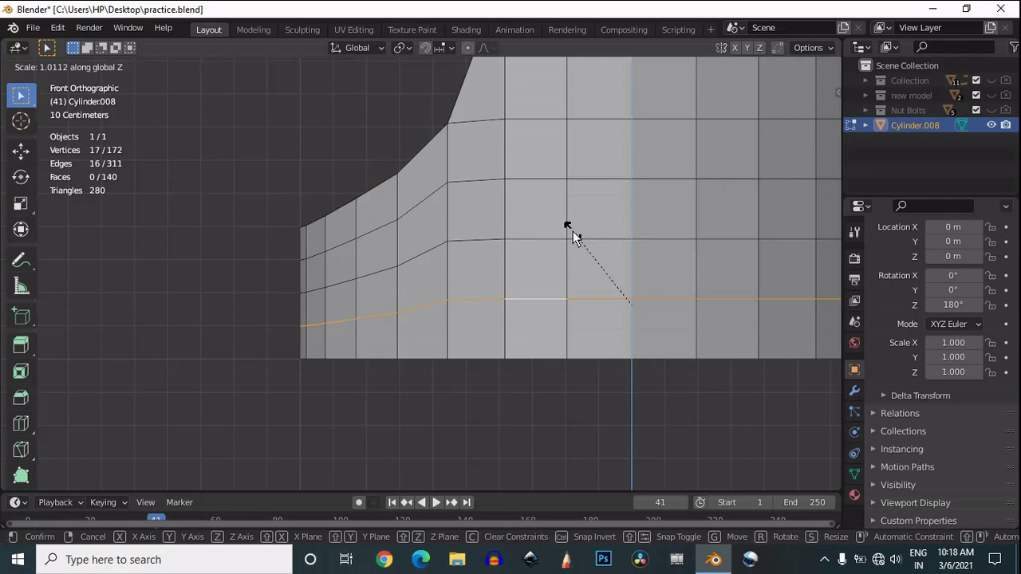
key(0)
key(Return)
key(g)
key(g)
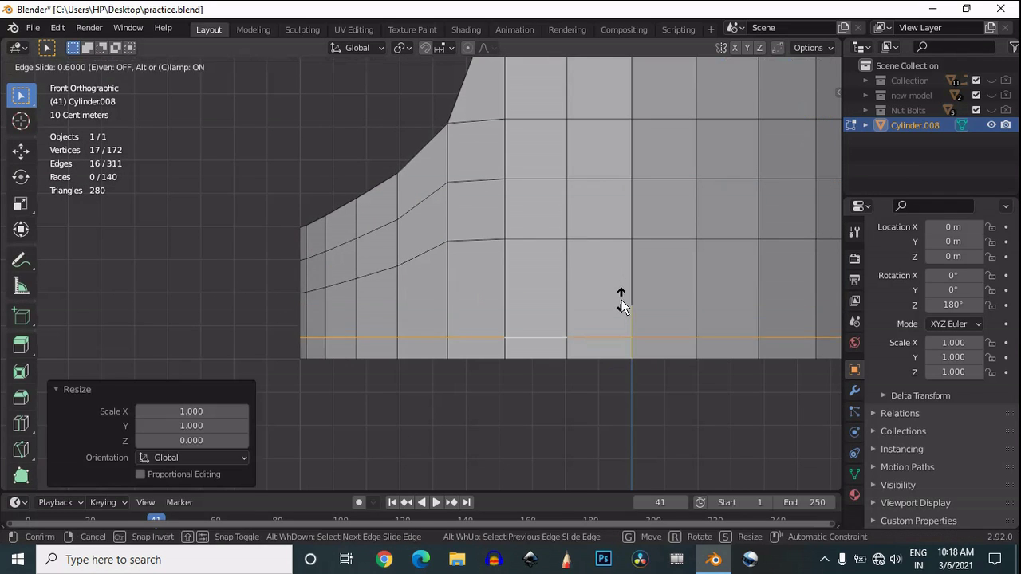
click(623, 304)
- Flatten the middle new loop by scaling Z to 0 and edge-slide it down by a factor of 0.239
alt+click(555, 238)
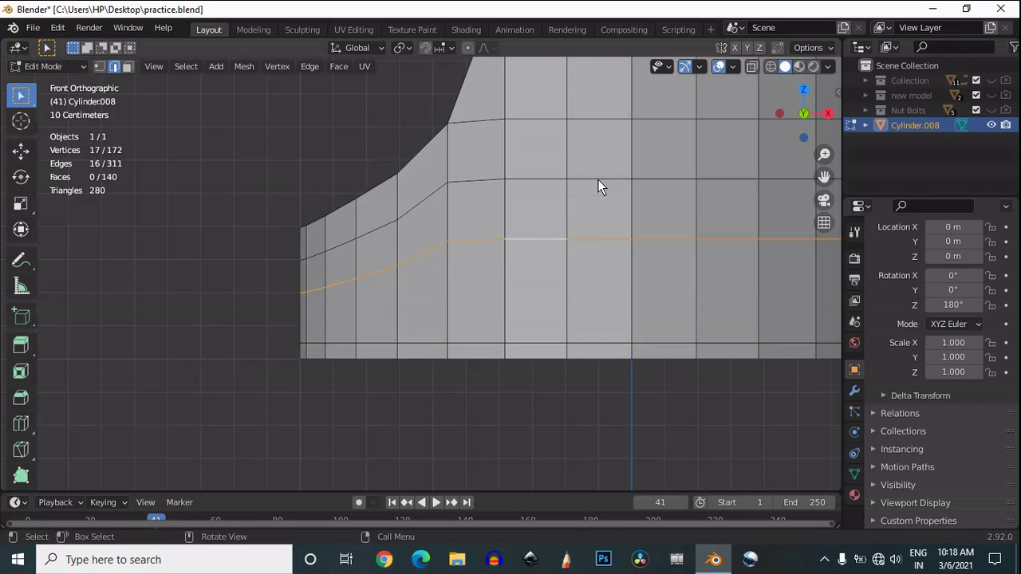
key(s)
key(z)
key(0)
key(Return)
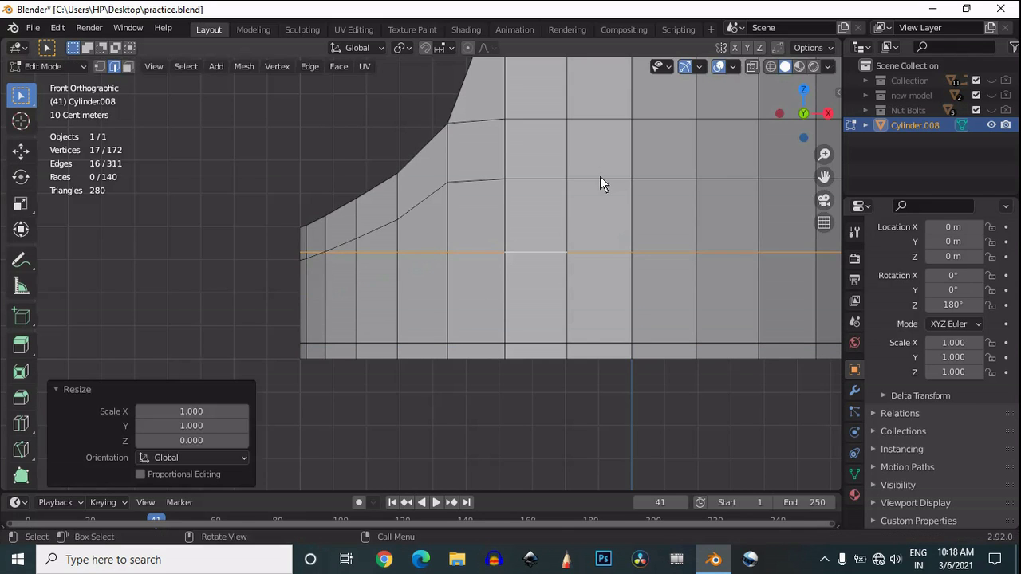
key(g)
key(g)
click(612, 231)
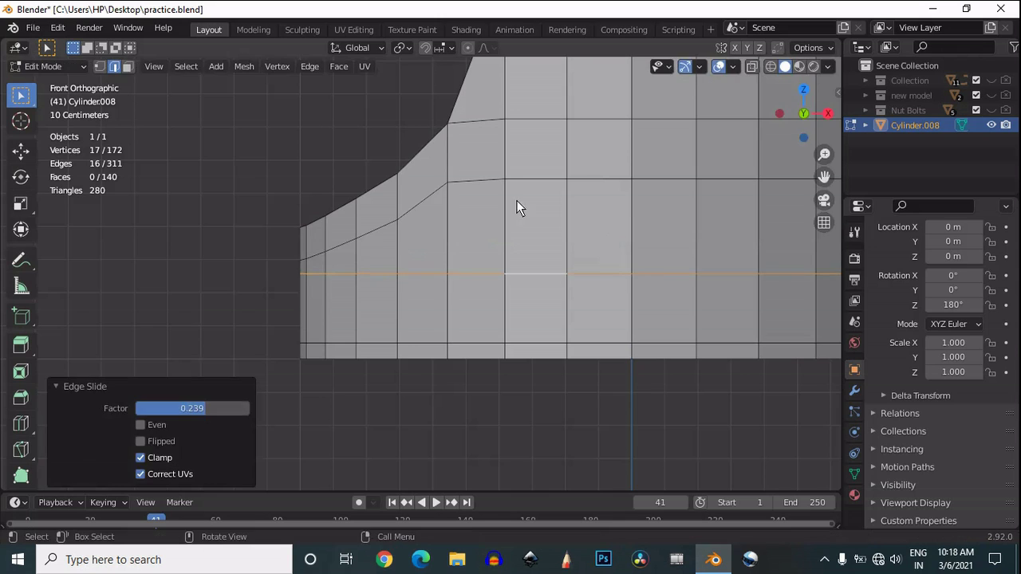
- In vertex select mode with X-ray on, slide the remaining curved loop's straight part down, including the vertex below the notch's lower corner
scroll(653, 179, down, 5)
click(674, 160)
scroll(689, 188, up, 2)
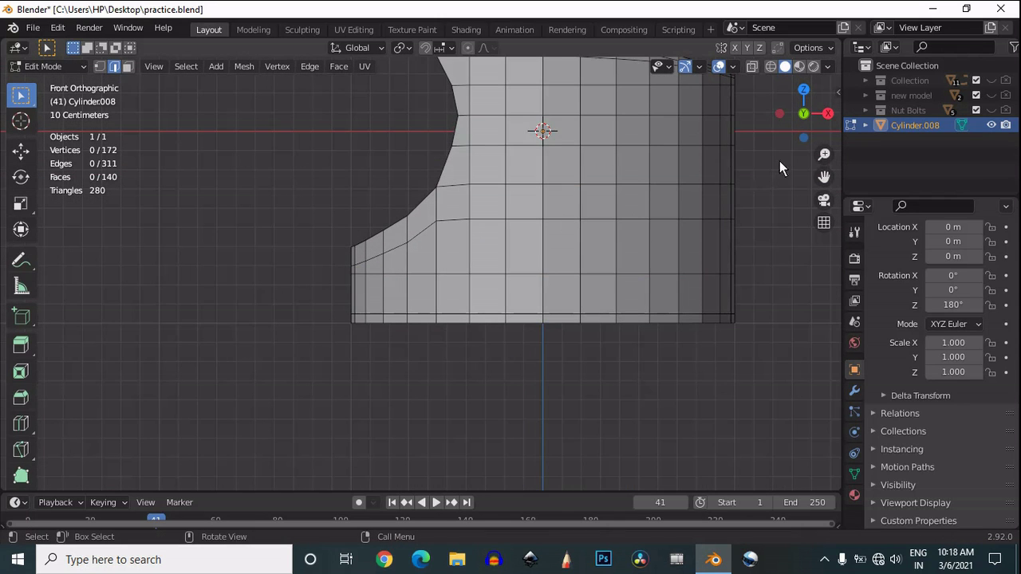
alt+click(457, 220)
key(1)
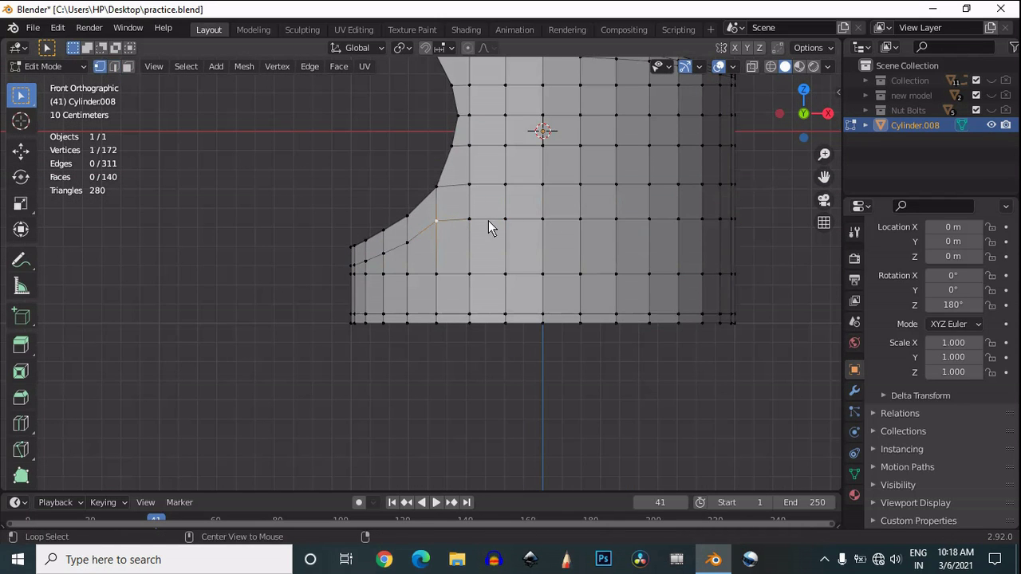
drag(775, 235, 444, 217)
key(g)
key(g)
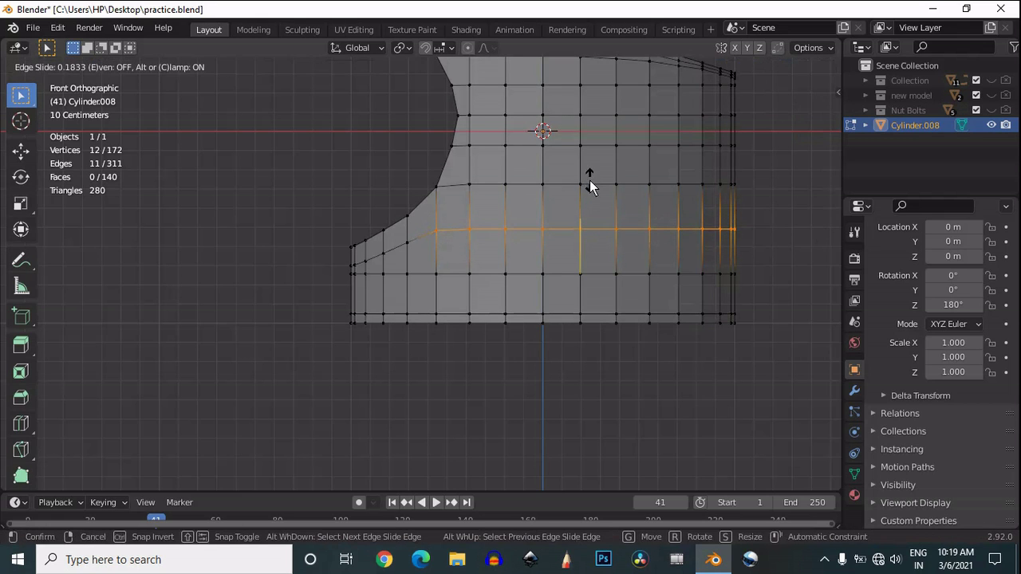
click(629, 202)
- Slide the loop's straight part slightly up without the notch-corner vertex, and slide the part including that vertex slightly down
drag(764, 238, 457, 209)
key(g)
key(g)
click(491, 186)
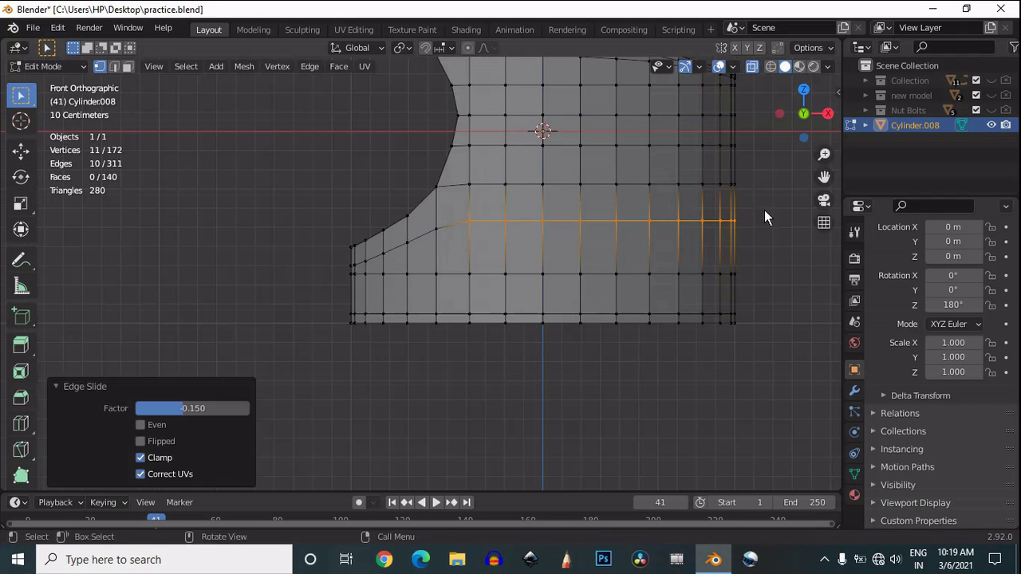
drag(766, 211, 423, 249)
key(g)
key(g)
click(526, 203)
- Slide the loop's straight part again with one further vertex under the notch included, and turn X-ray off
drag(752, 254, 396, 207)
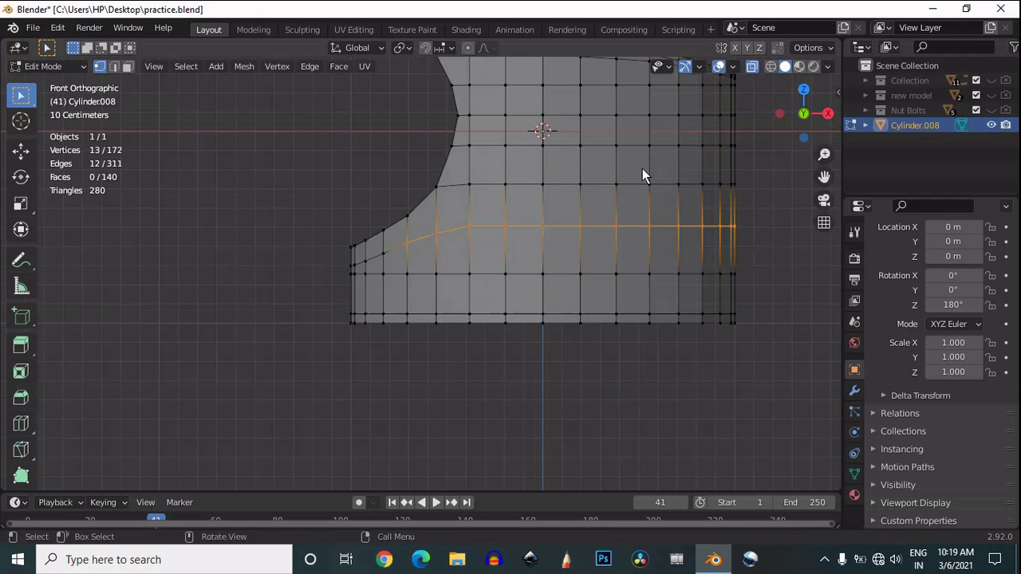
key(g)
key(g)
click(640, 171)
click(755, 178)
scroll(759, 127, down, 2)
click(752, 67)
scroll(618, 197, down, 3)
scroll(619, 197, up, 4)
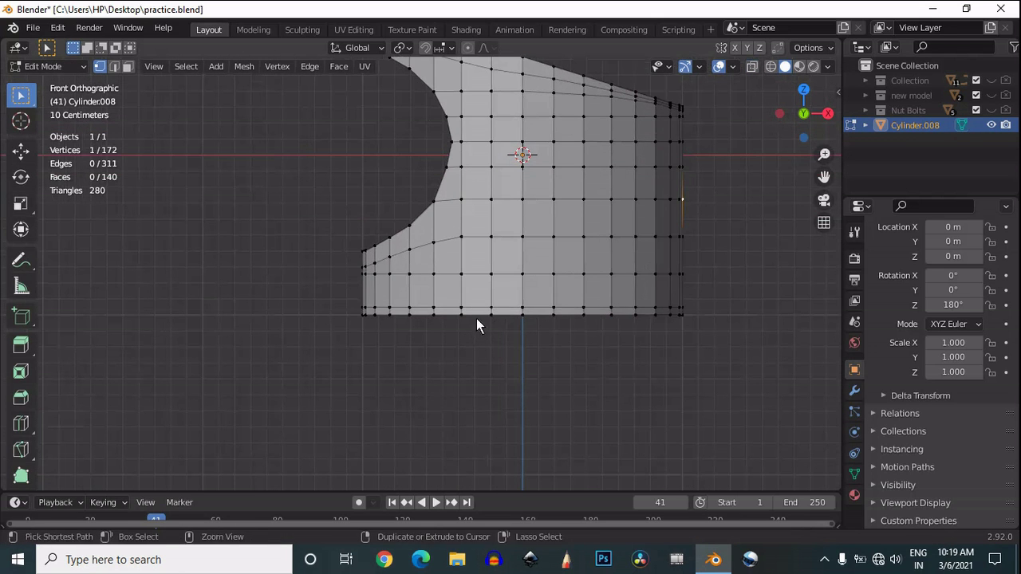
- Check the whole shell in Object Mode, and return to Edit Mode in the right orthographic view with the Knife tool active
key(Tab)
drag(826, 115, 793, 147)
scroll(798, 147, down, 3)
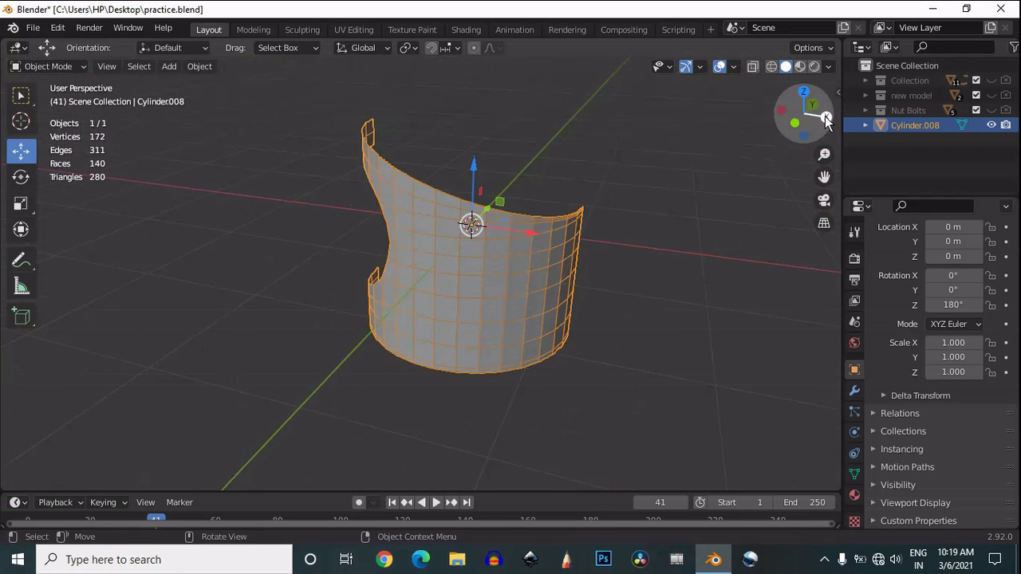
click(827, 117)
drag(825, 181, 128, 191)
scroll(499, 174, up, 5)
key(Tab)
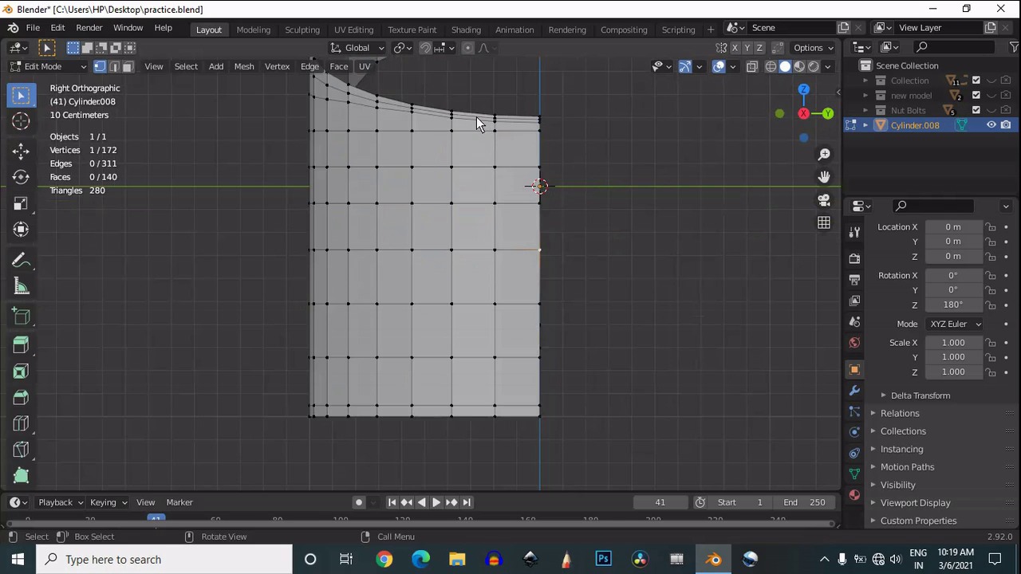
click(21, 449)
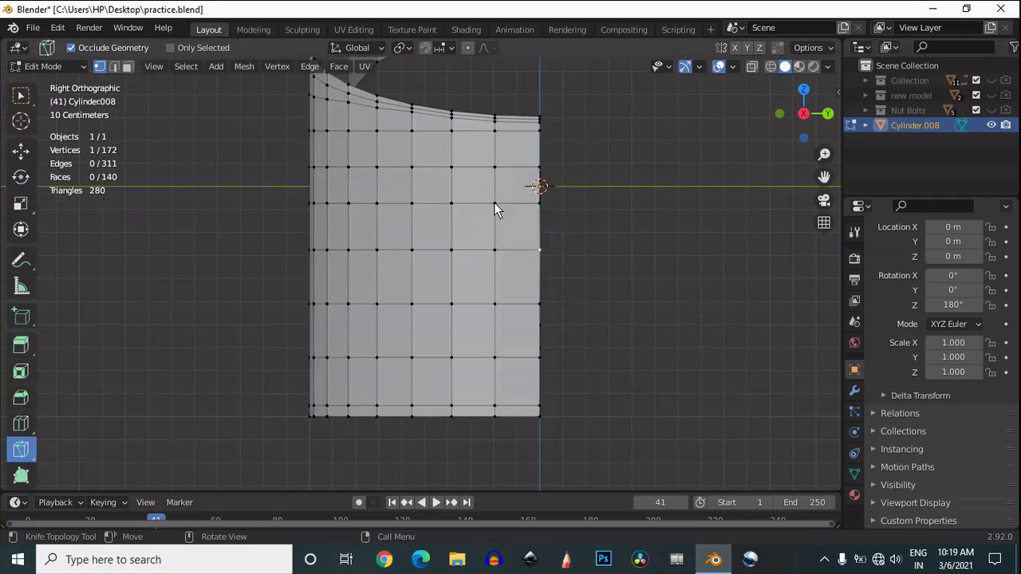
click(469, 117)
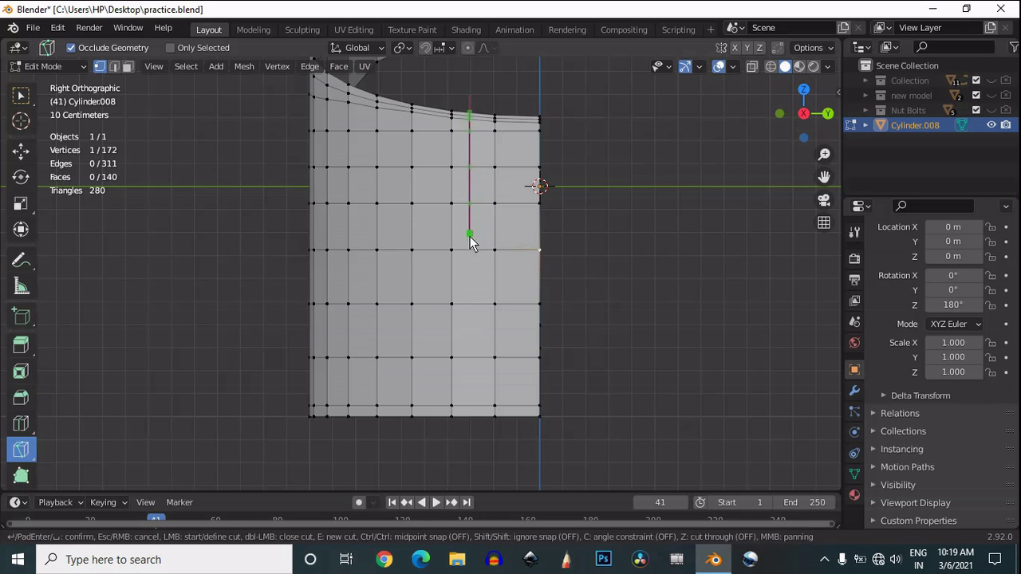
key(Escape)
click(471, 116)
key(Escape)
- Knife a vertical cut in the second column from the shell's straight edge, from the top edge to the second loop below the origin
click(472, 103)
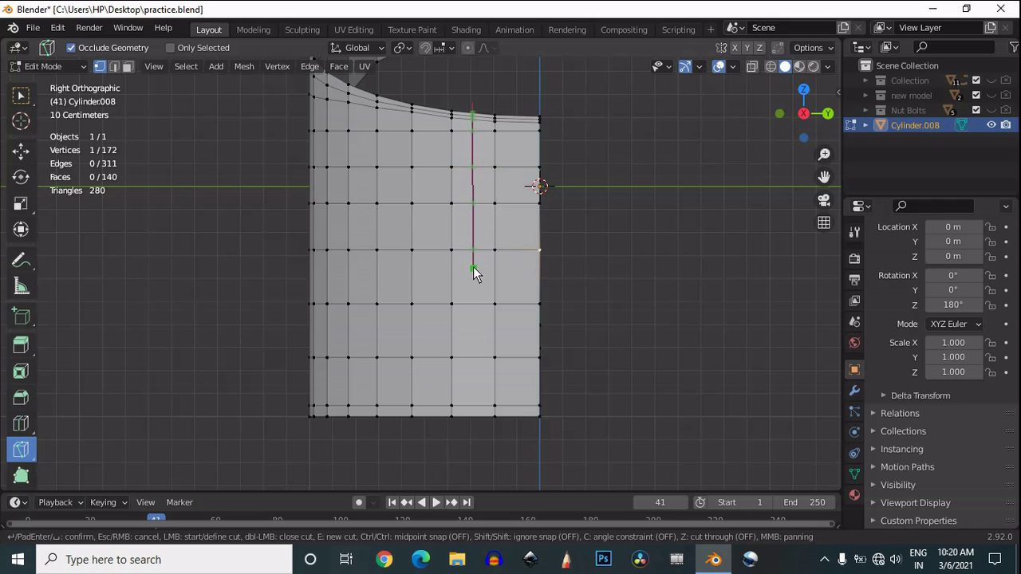
click(472, 264)
key(Return)
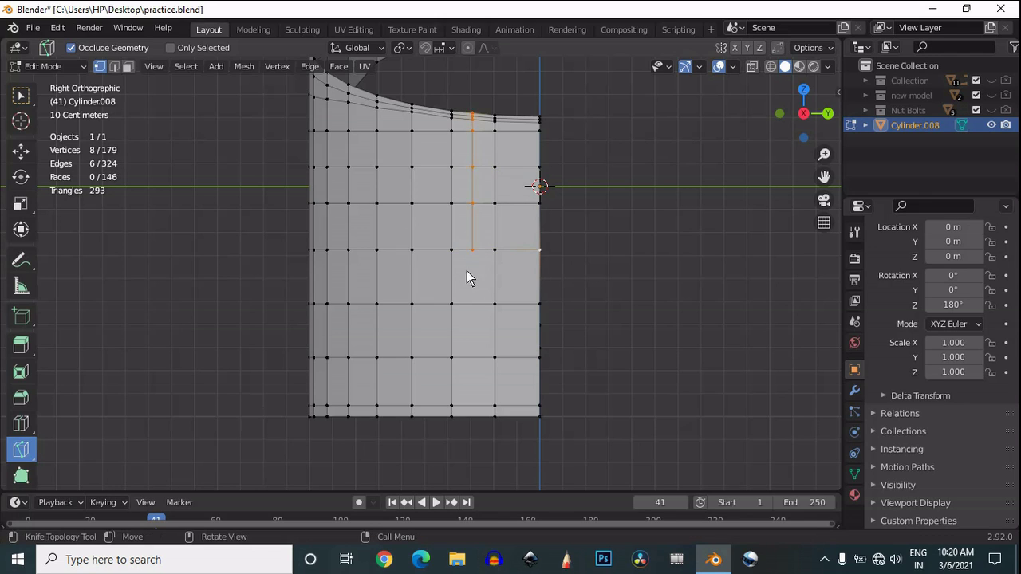
- Join the vertical cut's lower end to the existing vertex diagonally below it, away from the straight edge, using Connect Vertex Pairs
key(w)
click(475, 252)
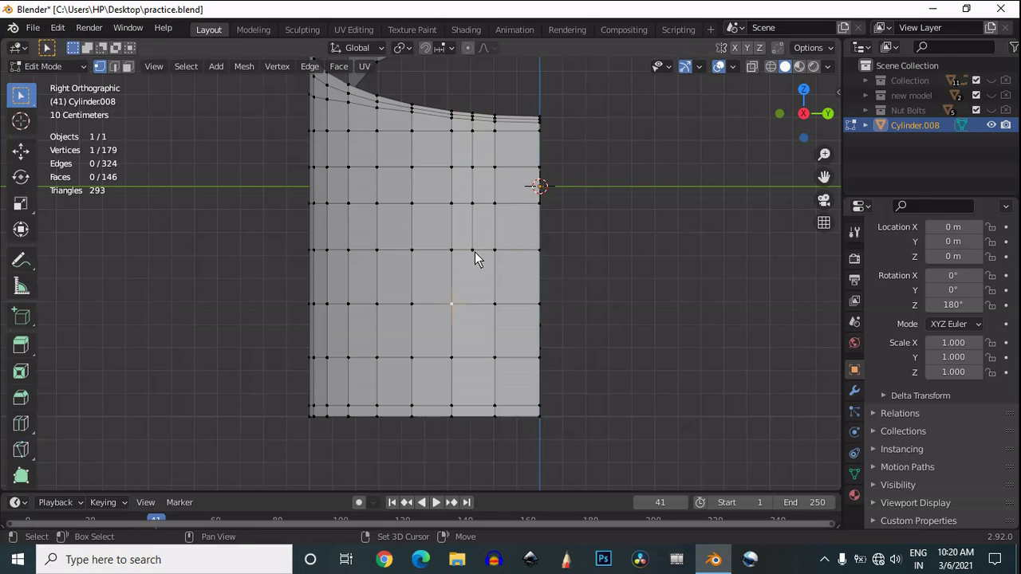
right_click(473, 253)
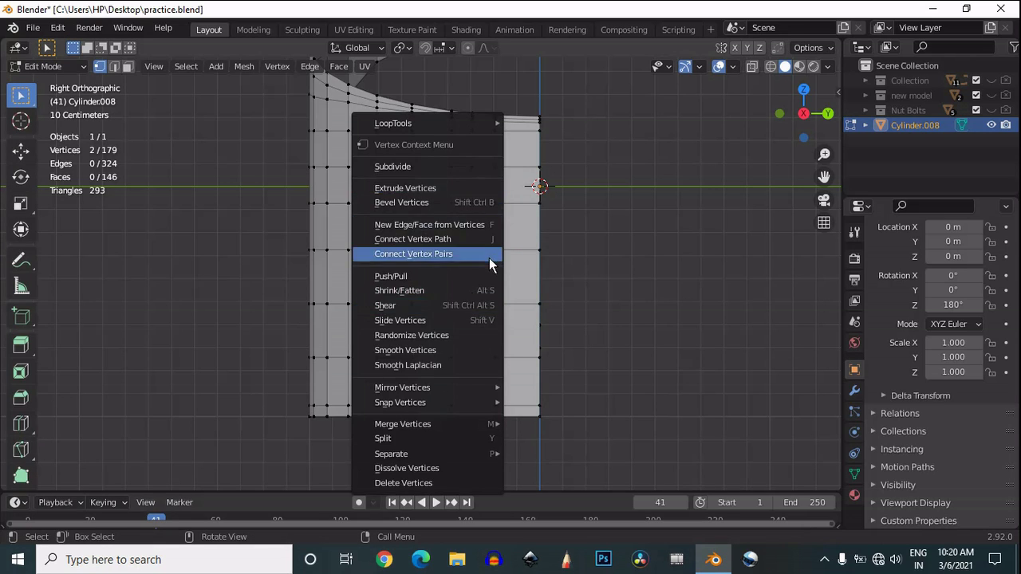
click(488, 255)
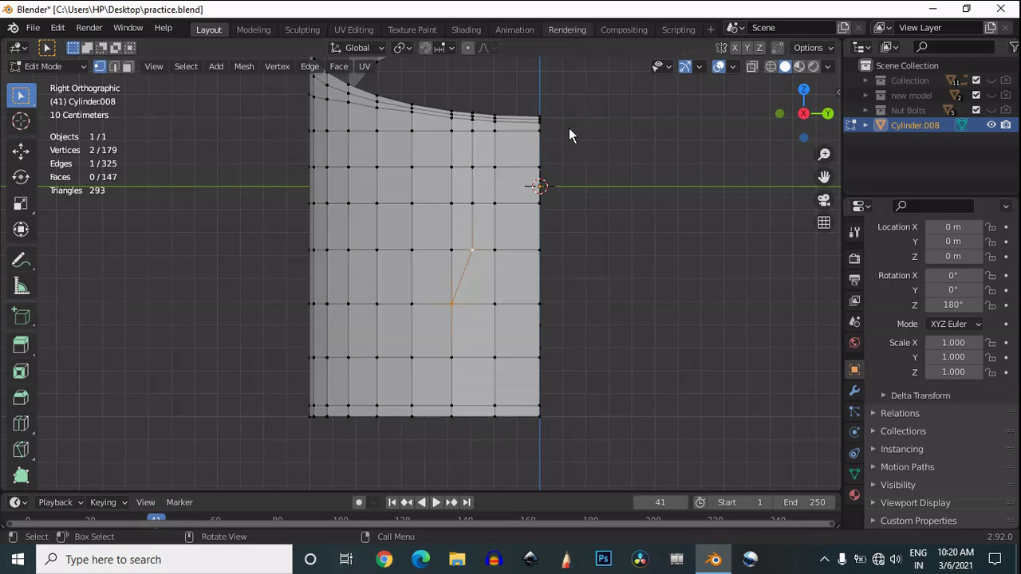
- Delete the shell's vertices between the new vertical cut and the straight edge, above the cut's lower end
click(567, 30)
click(209, 29)
drag(579, 88, 489, 214)
key(x)
click(501, 185)
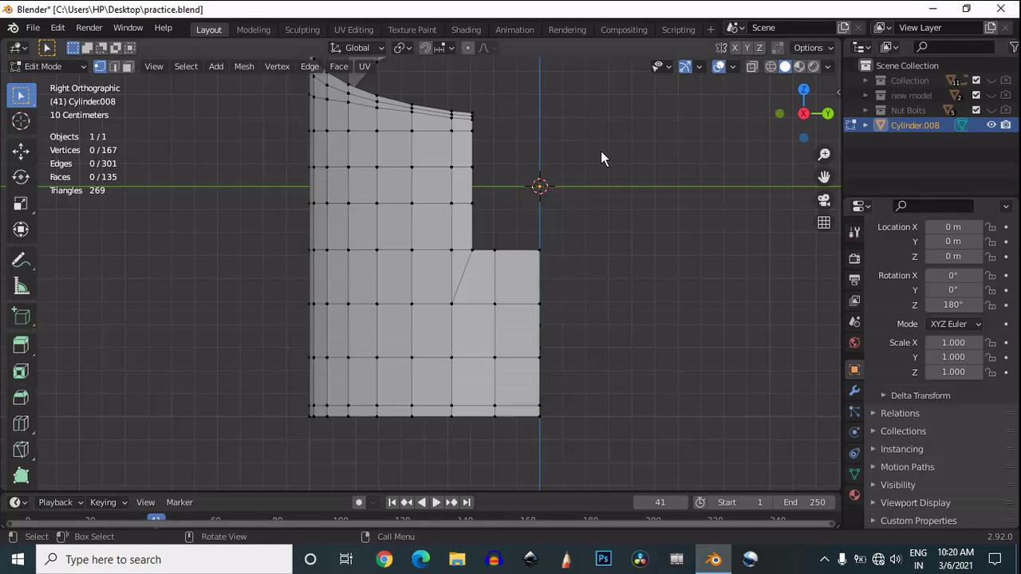
- Slide the top four vertices of the newly exposed vertical edge downward one by one with Vertex Slide
scroll(542, 178, up, 4)
click(515, 142)
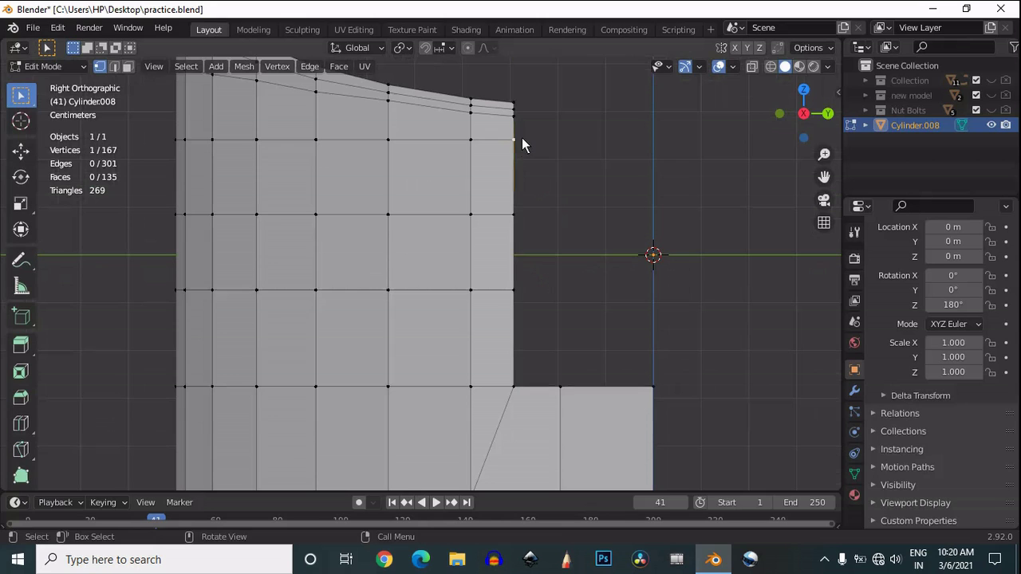
key(shift+v)
click(527, 161)
key(shift+v)
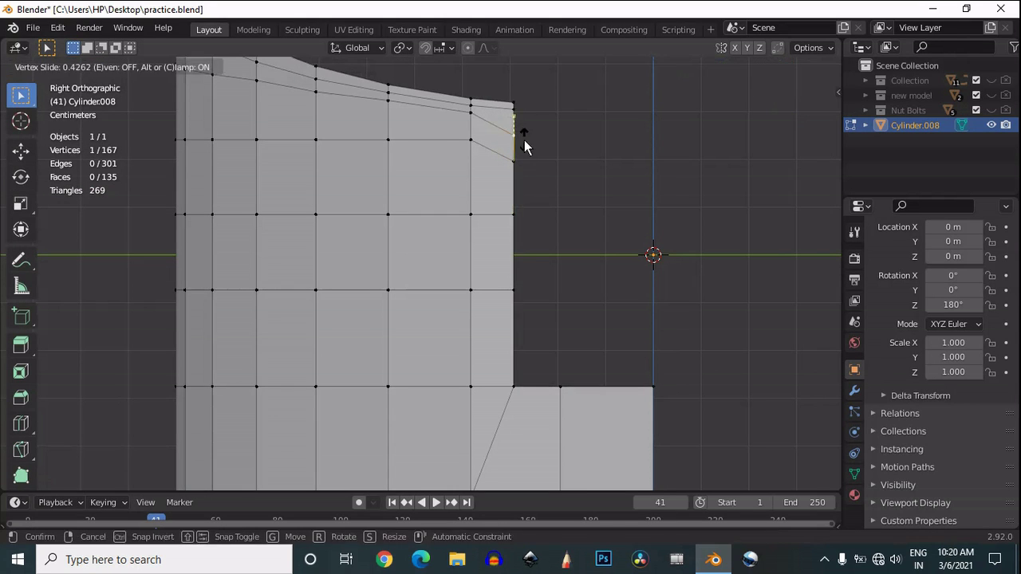
click(520, 117)
key(shift+v)
click(520, 119)
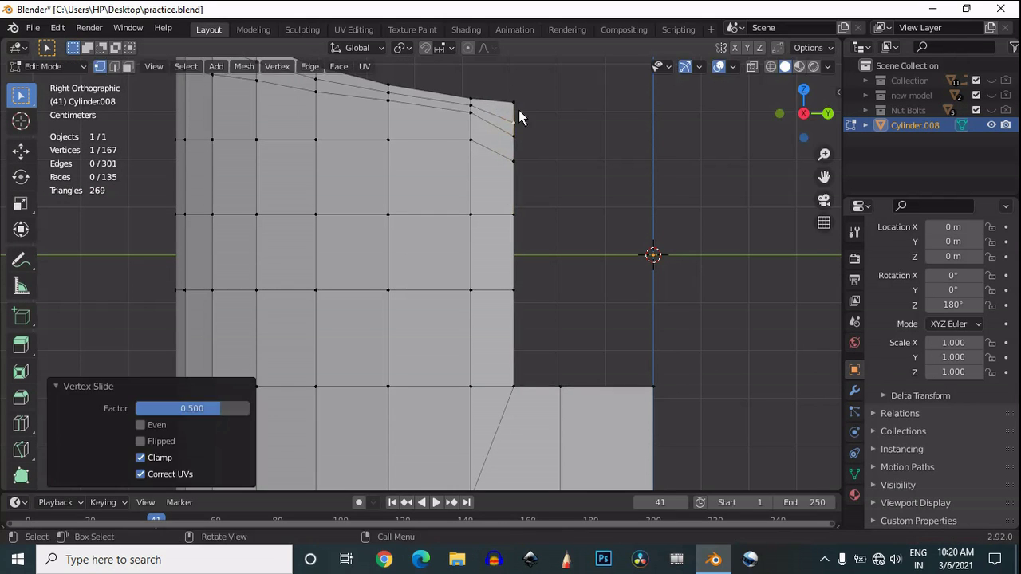
key(shift+v)
click(528, 113)
drag(527, 101, 507, 200)
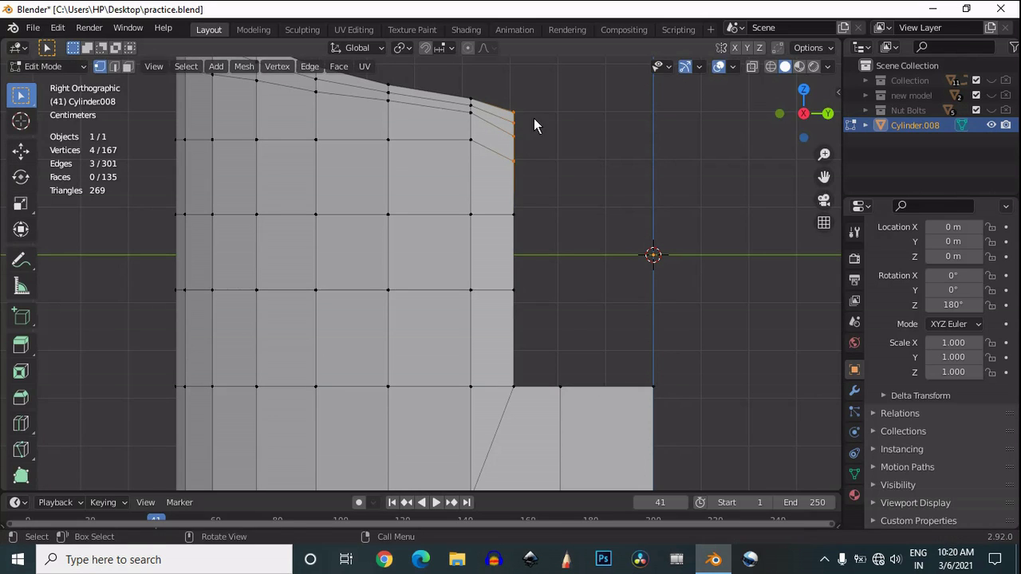
key(g)
key(g)
right_click(522, 162)
- Slide the fourth loop's last two vertices down, at the neighbouring column and on the cut edge
click(469, 141)
key(g)
key(g)
click(500, 157)
click(512, 165)
key(g)
key(g)
click(547, 151)
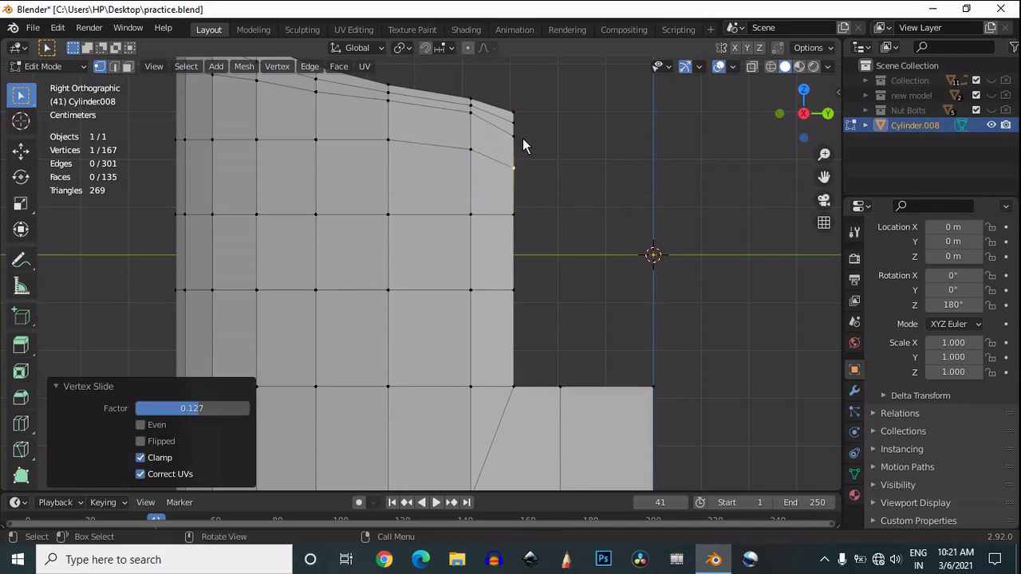
- Slide the third loop's vertices down on the cut edge and at the neighbouring column
click(517, 136)
key(g)
key(g)
click(531, 144)
click(479, 103)
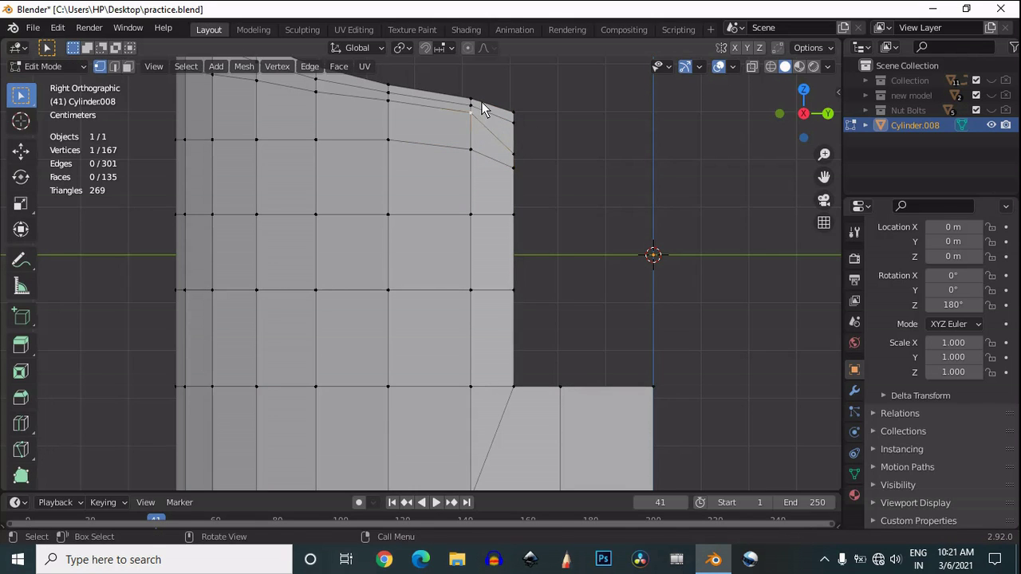
key(shift+v)
click(484, 117)
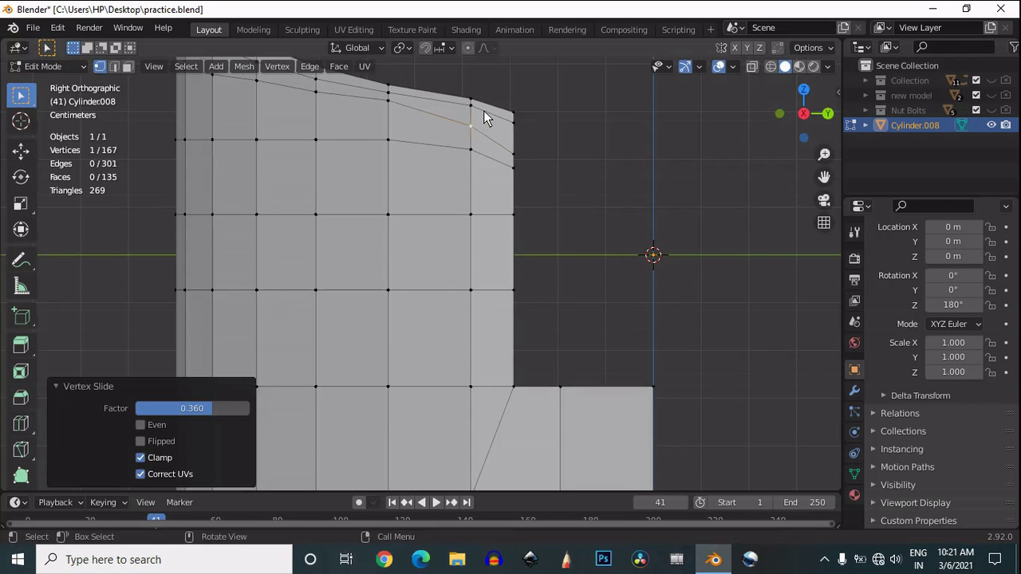
- Slide the second loop's vertices down at the neighbouring column and on the cut edge
key(shift+v)
click(504, 119)
click(527, 119)
key(shift+v)
click(529, 132)
- Slide the slanted top edge's last two vertices slightly down to round its corner with the cut edge
click(481, 100)
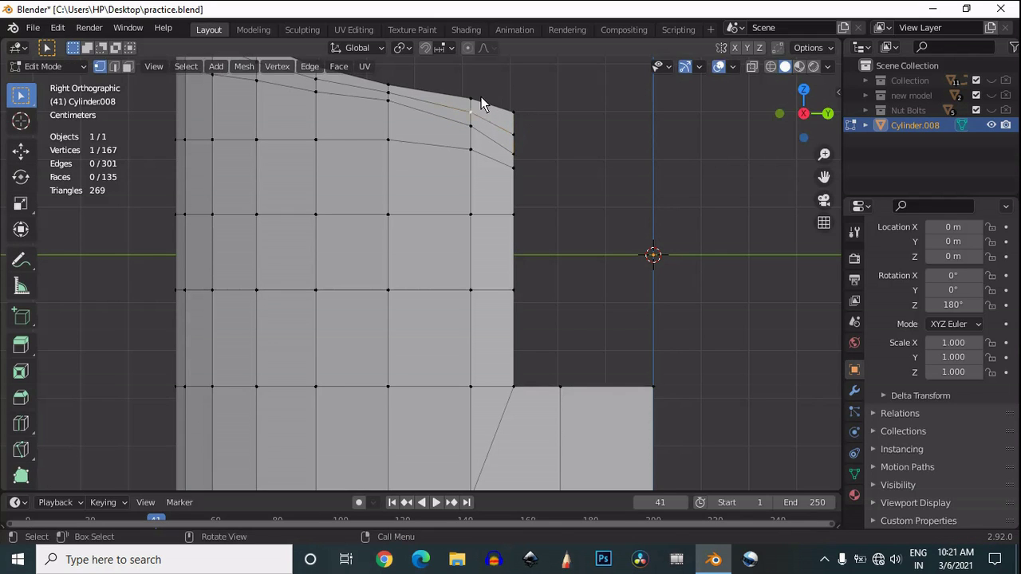
key(shift+v)
click(512, 106)
key(shift+v)
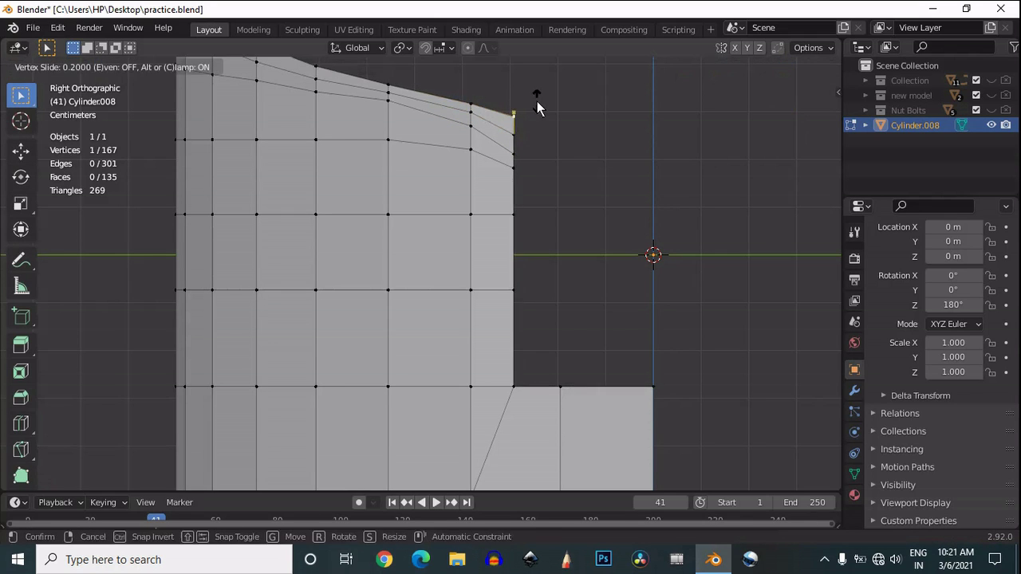
click(537, 101)
- Return to Object Mode and add a Subdivision Surface modifier to the shell
scroll(537, 103, down, 3)
scroll(531, 168, down, 3)
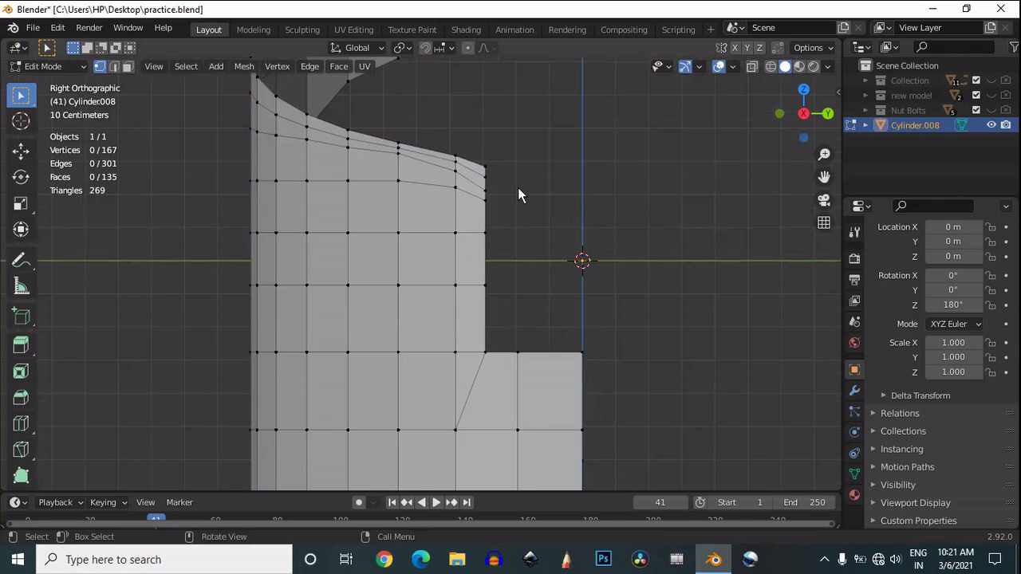
key(Tab)
click(854, 391)
click(917, 256)
scroll(736, 497, down, 4)
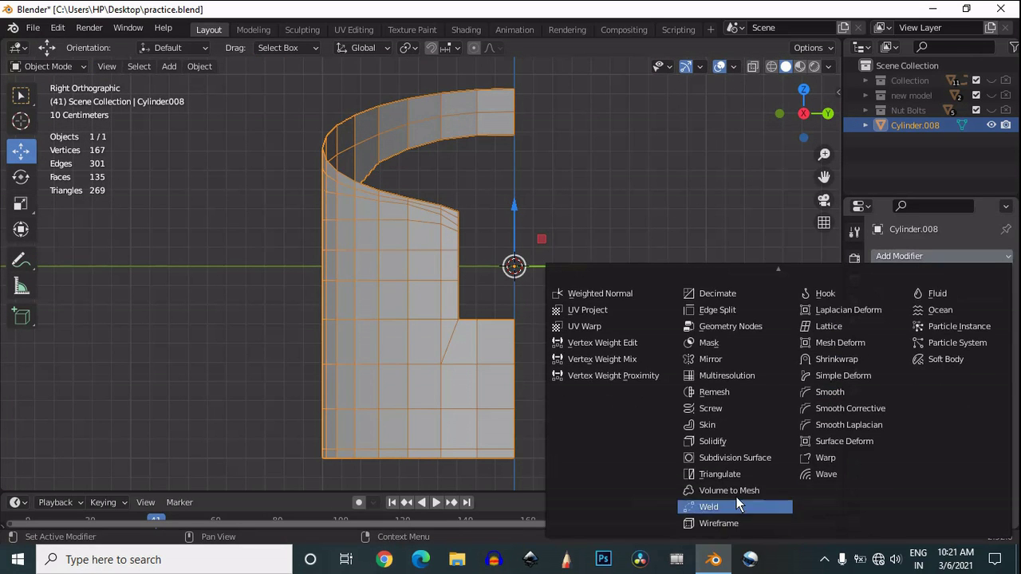
click(740, 456)
- Inspect the smoothed shell in the front orthographic view and save the file
scroll(491, 145, up, 5)
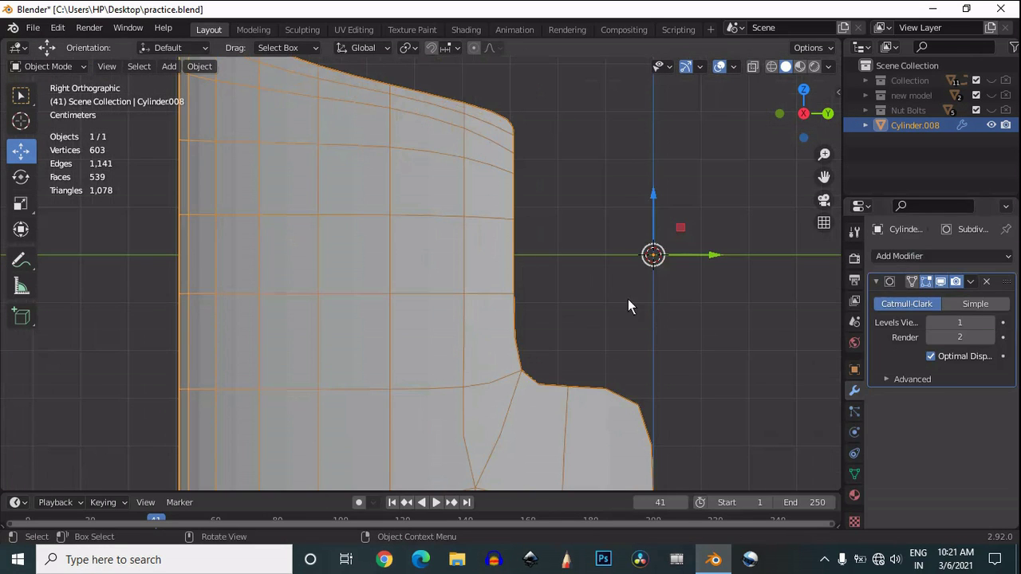
scroll(627, 299, down, 5)
click(780, 117)
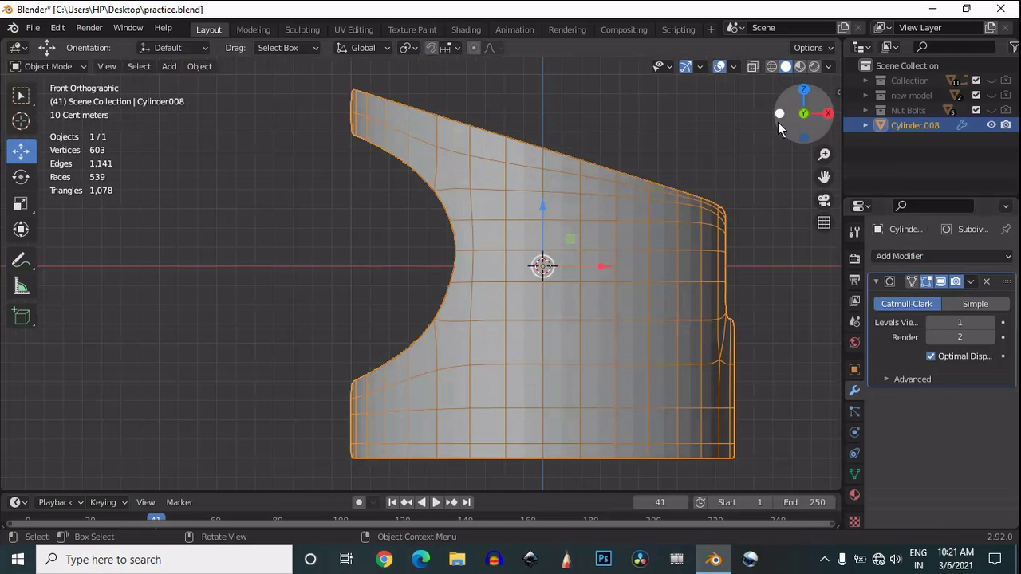
drag(778, 122, 756, 117)
click(796, 119)
click(692, 170)
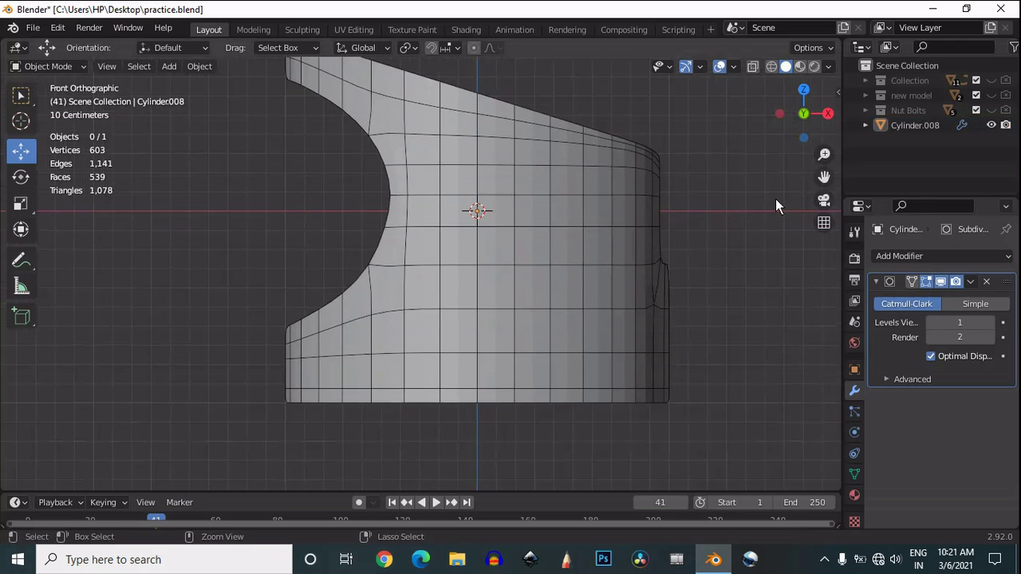
scroll(599, 245, up, 2)
key(ctrl+s)
scroll(599, 245, down, 3)
- Try applying the Subdivision modifier to the shell and undo it
click(600, 243)
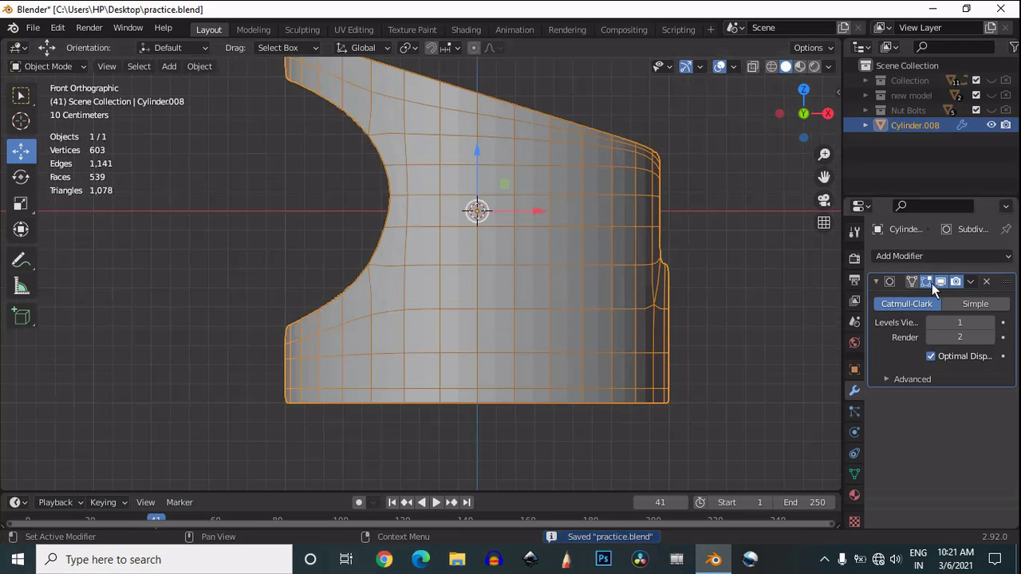
click(971, 286)
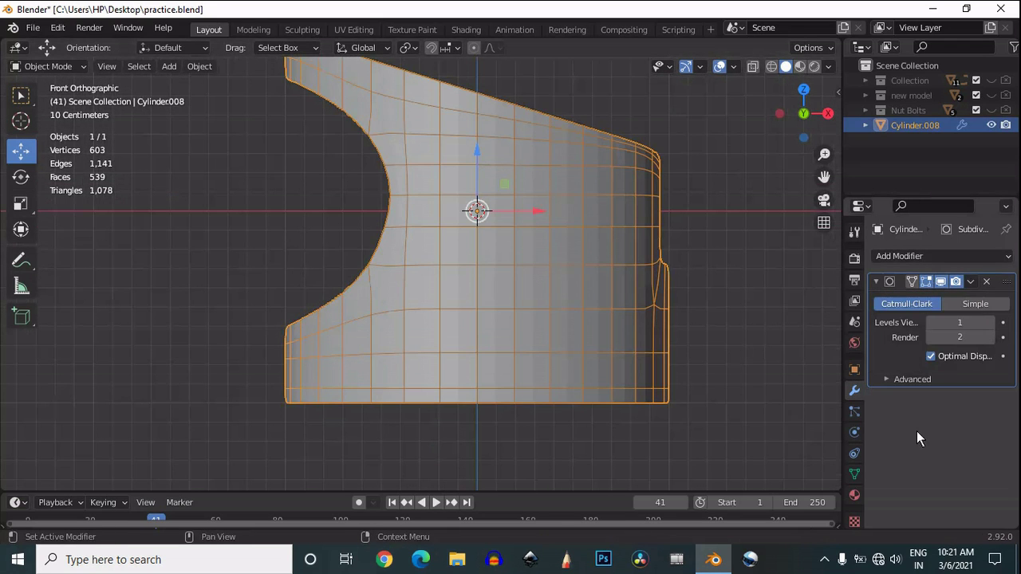
click(973, 285)
click(953, 298)
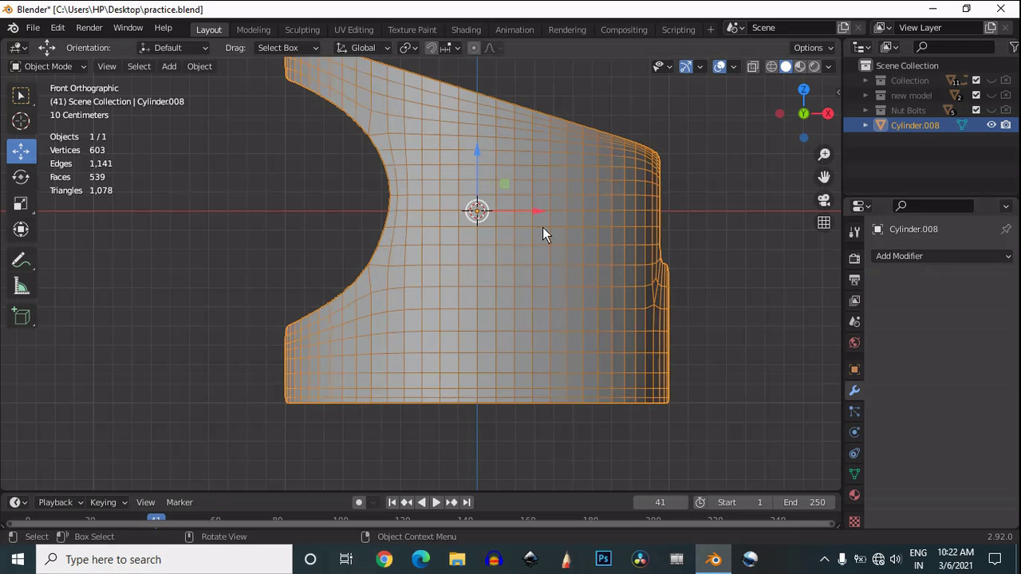
key(ctrl+z)
- Duplicate the shell, move the copy aside along the X axis, and reselect the original
scroll(516, 248, down, 3)
key(shift+d)
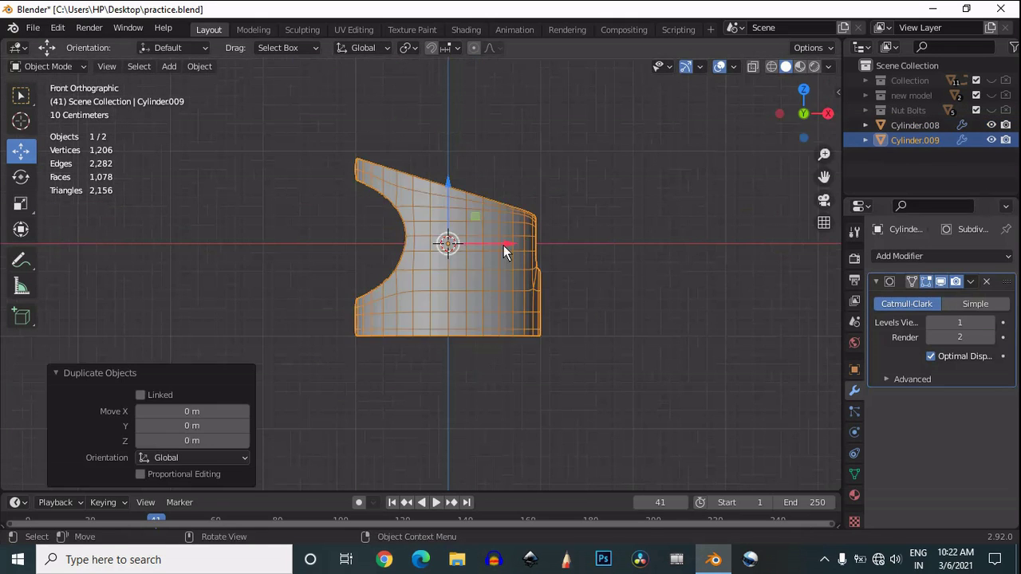
drag(82, 248, 239, 248)
scroll(406, 246, up, 3)
click(408, 247)
- Try applying the Subdivision modifier to the original shell while keeping it on the copy, and undo it
click(971, 283)
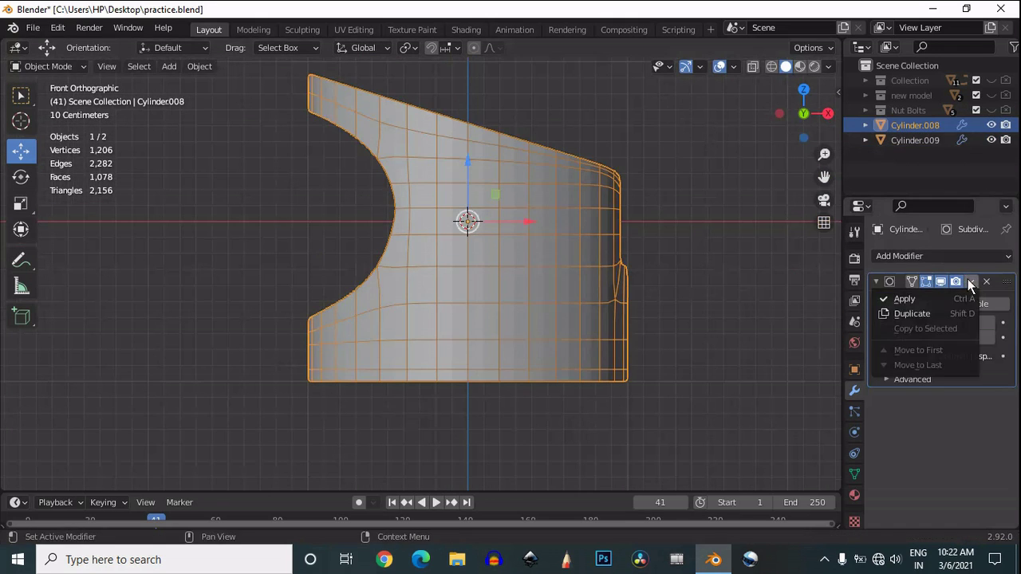
click(958, 300)
scroll(489, 254, up, 2)
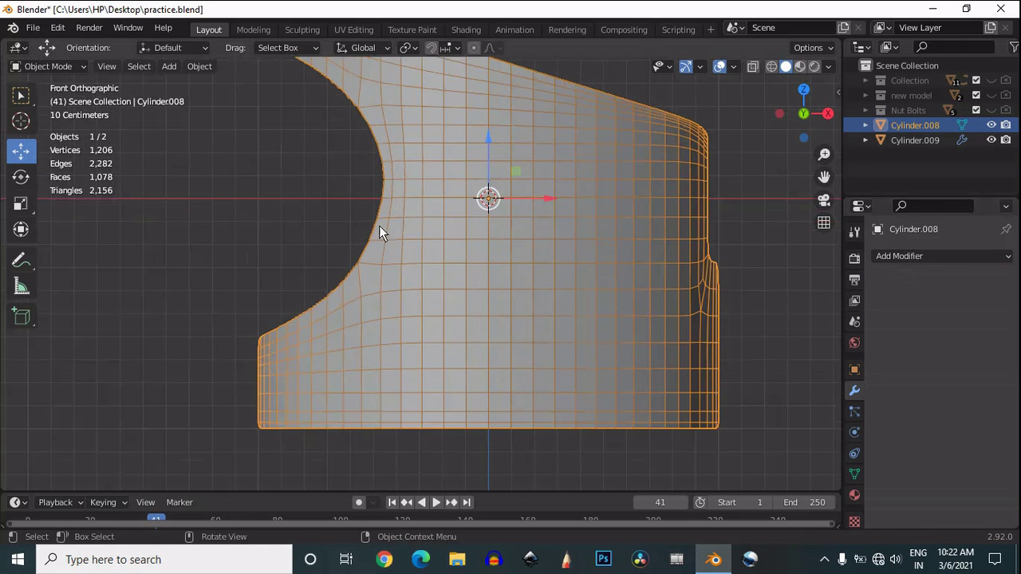
key(ctrl+z)
- In Edit Mode, slide two vertices on the lower part of the notch rim to even out its curve
key(Tab)
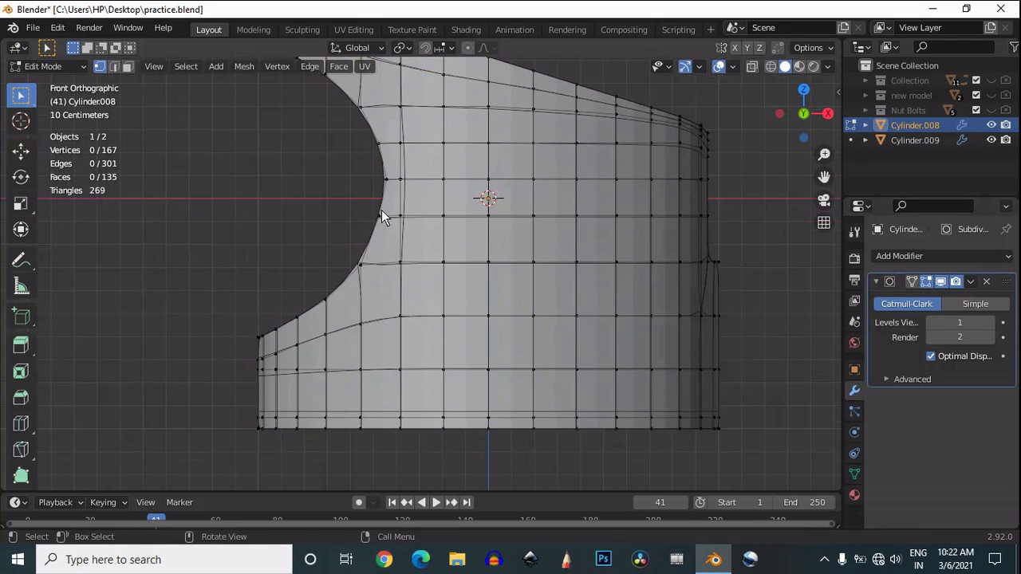
click(383, 213)
key(g)
key(g)
click(433, 221)
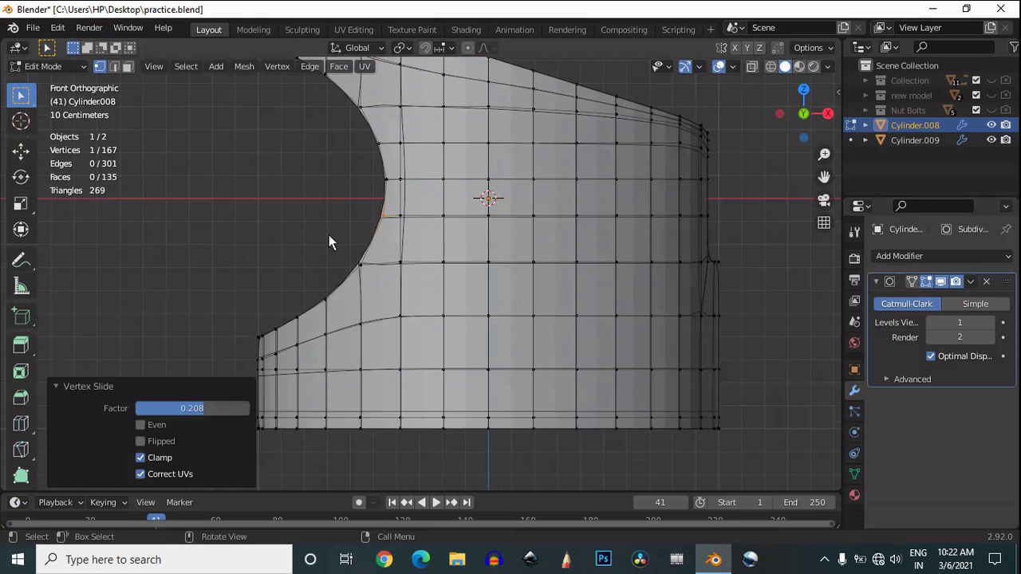
click(359, 247)
key(g)
key(g)
click(380, 248)
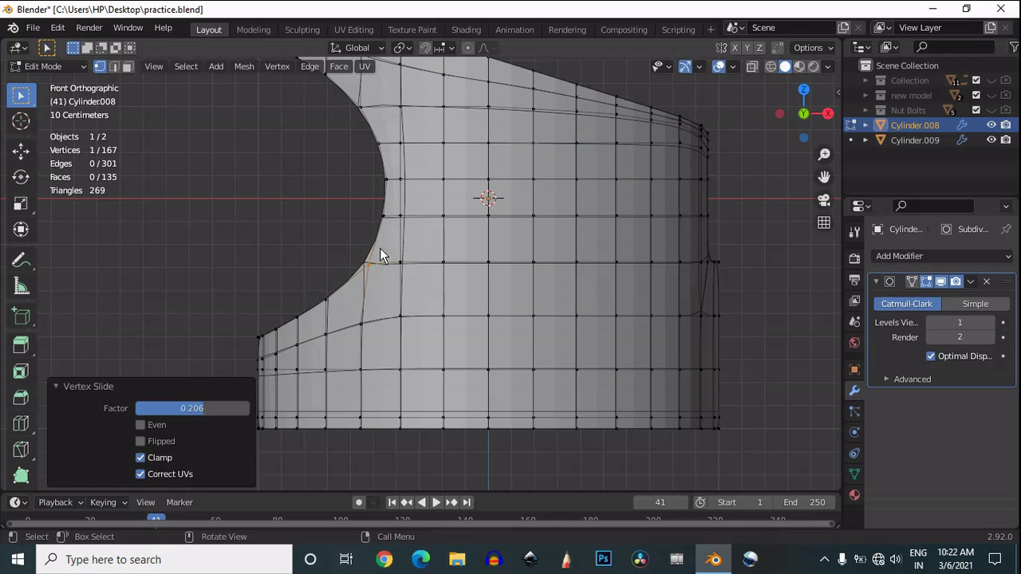
- Check the notch's smoothed outline in Object Mode and apply the Subdivision modifier to the original shell
key(Tab)
scroll(375, 268, down, 2)
scroll(431, 267, up, 1)
mouse_move(796, 120)
mouse_down()
mouse_move(9, 158)
mouse_move(807, 171)
mouse_move(805, 121)
mouse_up()
click(805, 120)
key(Tab)
key(Tab)
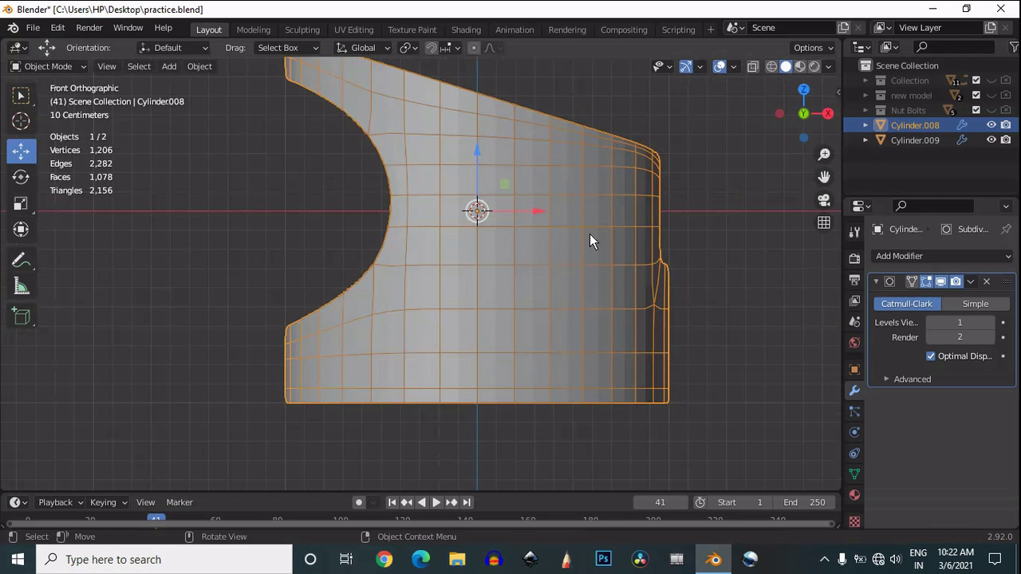
click(970, 281)
click(953, 296)
- Enter Edit Mode on the subdivided shell in the front view and switch to face selection
scroll(517, 251, up, 2)
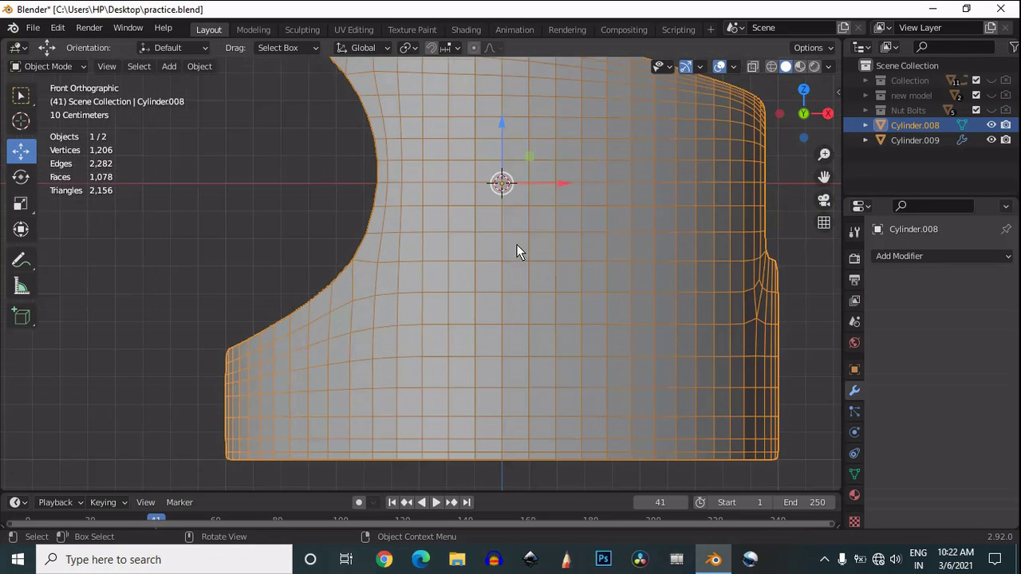
key(3)
scroll(512, 185, down, 2)
key(ctrl+z)
key(Tab)
scroll(547, 176, up, 1)
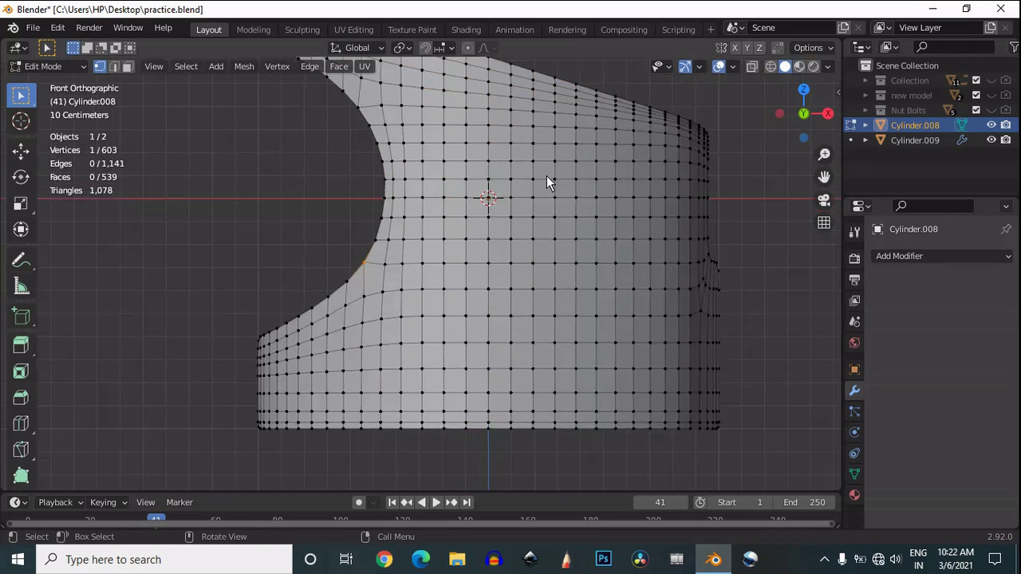
key(3)
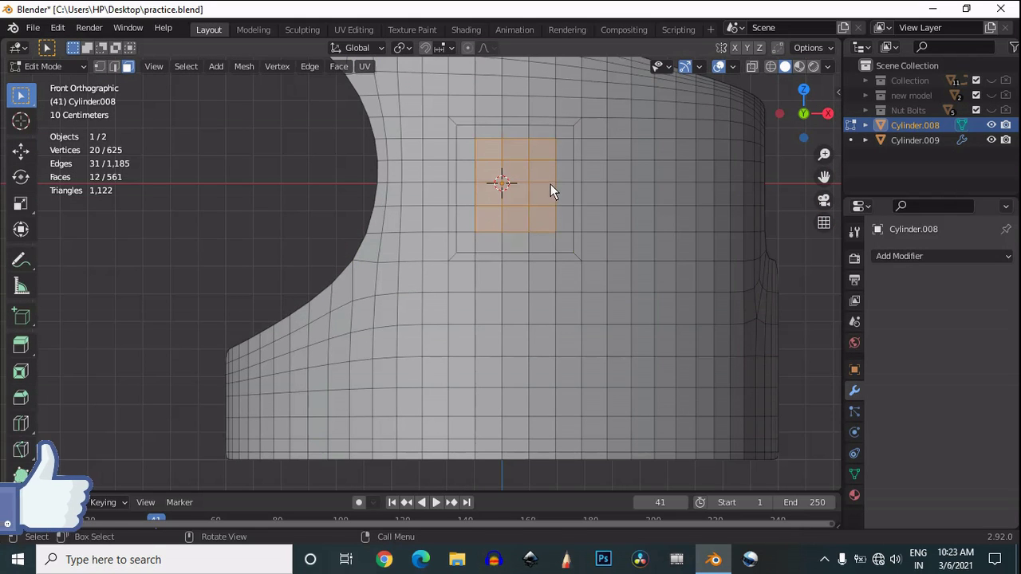
- Undo the trial inset of the 5 by 6 face block and shrink the selection to its inner faces
key(ctrl+z)
key(ctrl+z)
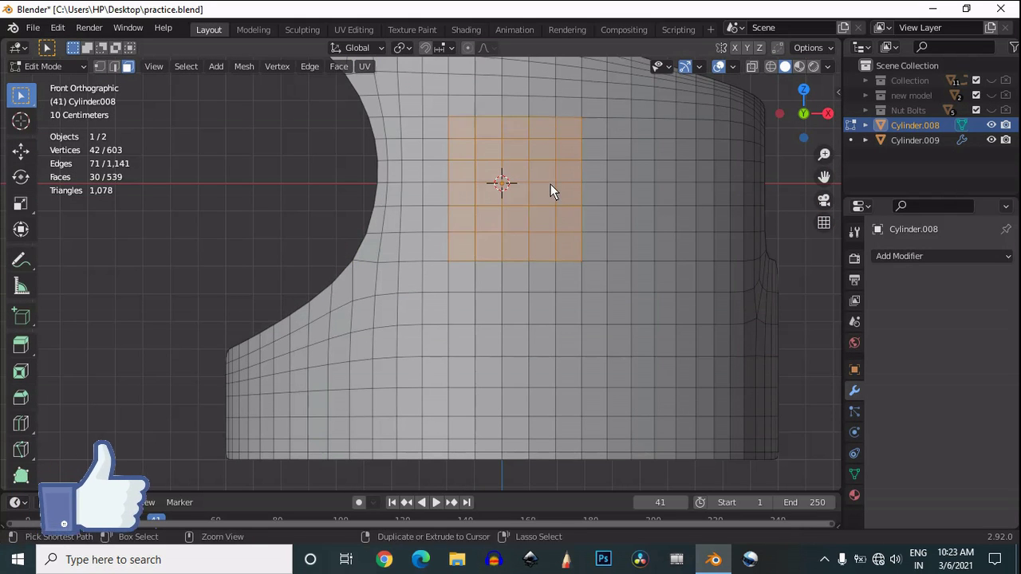
key(ctrl+KP_Subtract)
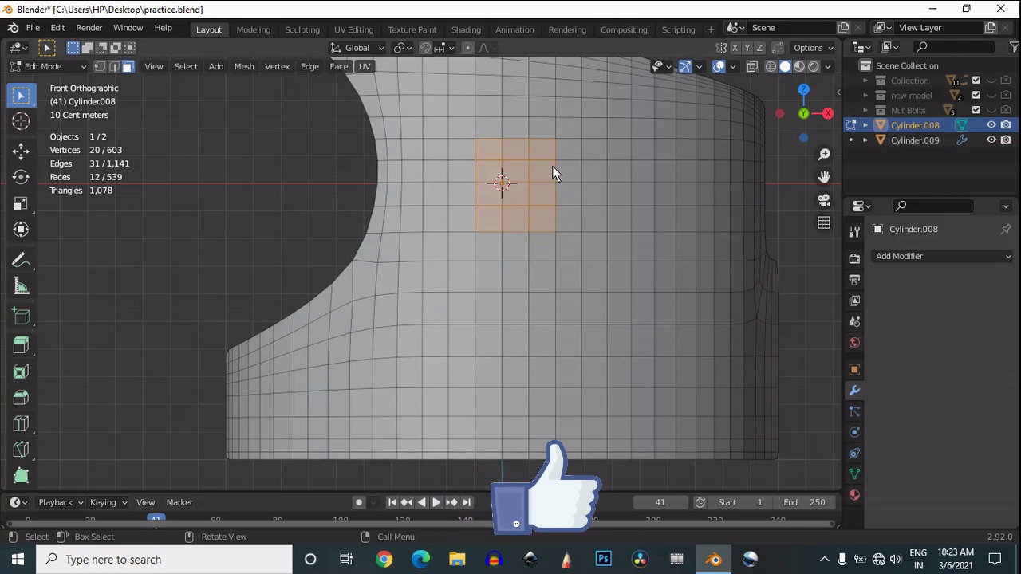
- Select the 3 by 4 block of faces around the origin and inset it by about 0.018 m
drag(552, 166, 488, 219)
drag(544, 159, 491, 199)
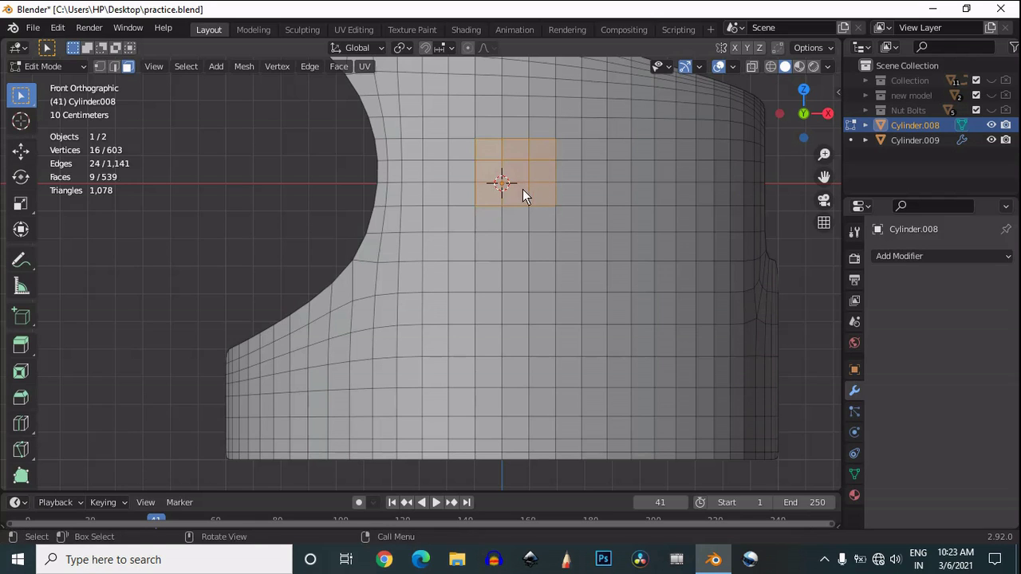
key(i)
click(610, 194)
- Shape the inset faces into a circle with LoopTools Circle and scale them to 0.7
right_click(499, 149)
mouse_move(498, 149)
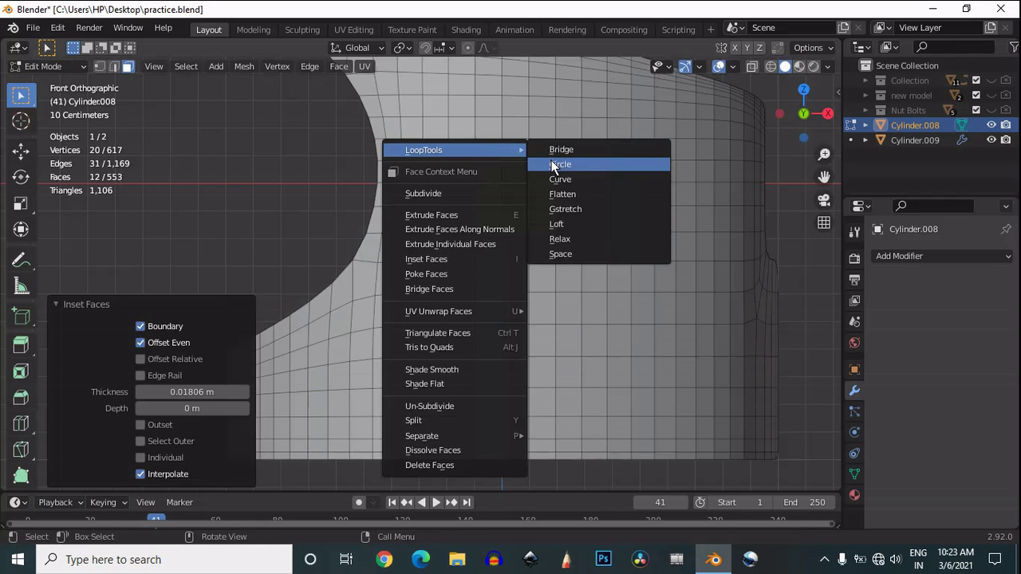
click(551, 160)
key(s)
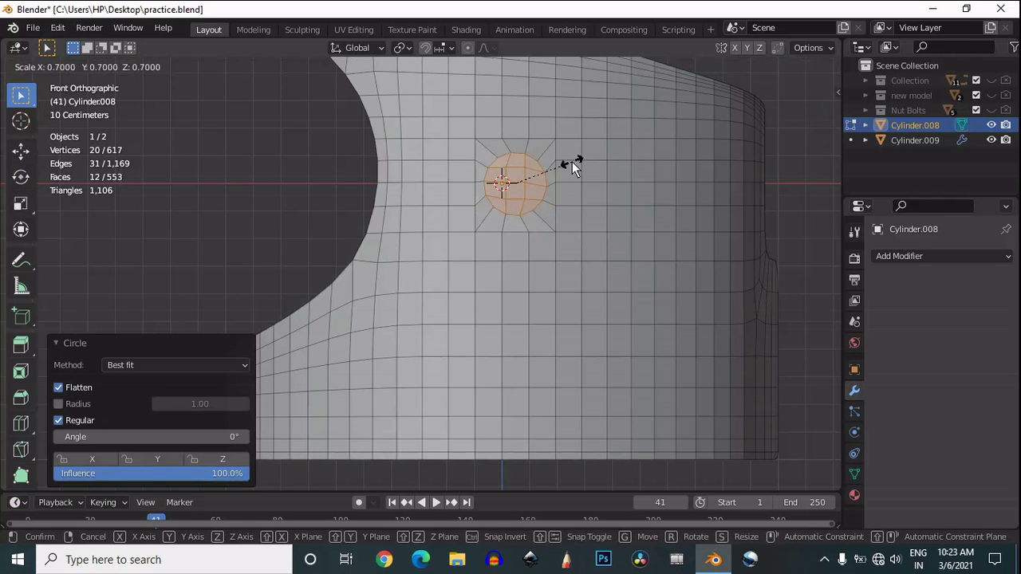
click(572, 161)
mouse_move(792, 103)
mouse_down()
mouse_move(838, 172)
mouse_move(787, 103)
mouse_move(800, 110)
mouse_up()
click(806, 120)
- Inset the circular faces by about 0.0096 m, delete the inner faces to open the hole, and leave Edit Mode
key(i)
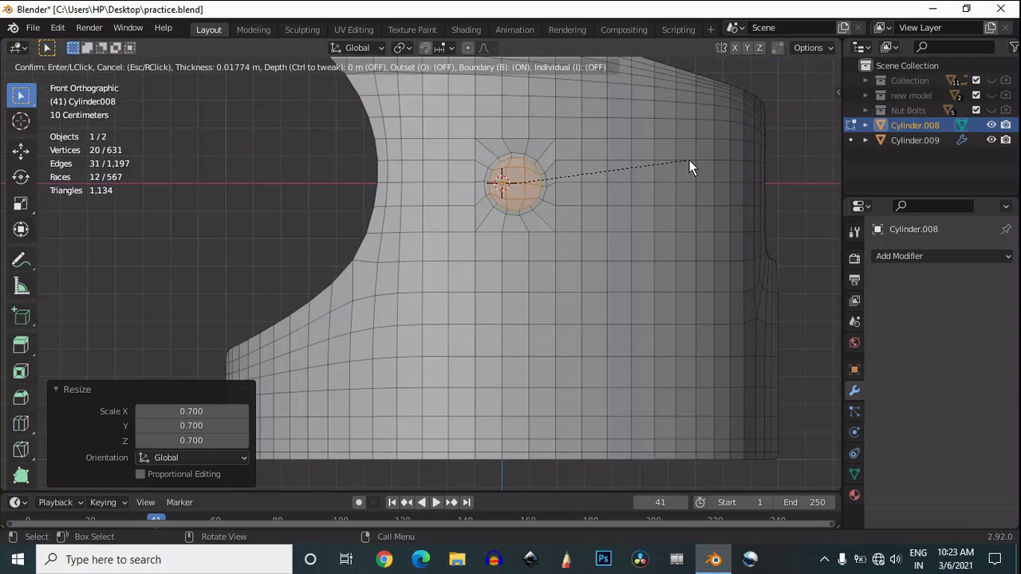
click(681, 158)
key(x)
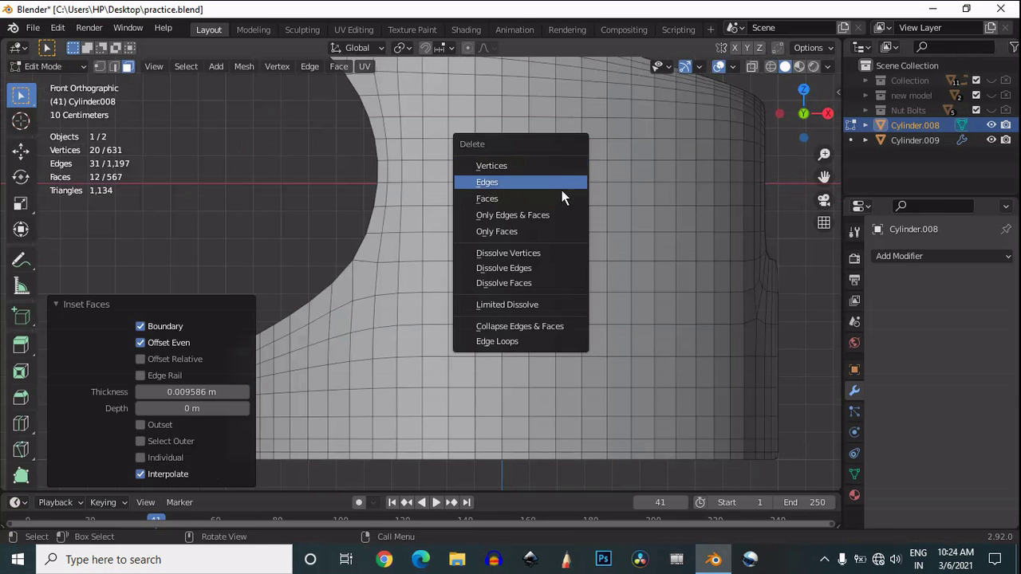
click(562, 198)
key(Tab)
- Add a Mirror modifier to the shell and set it to mirror on the Y axis only
scroll(567, 179, down, 3)
drag(800, 102, 773, 140)
click(806, 114)
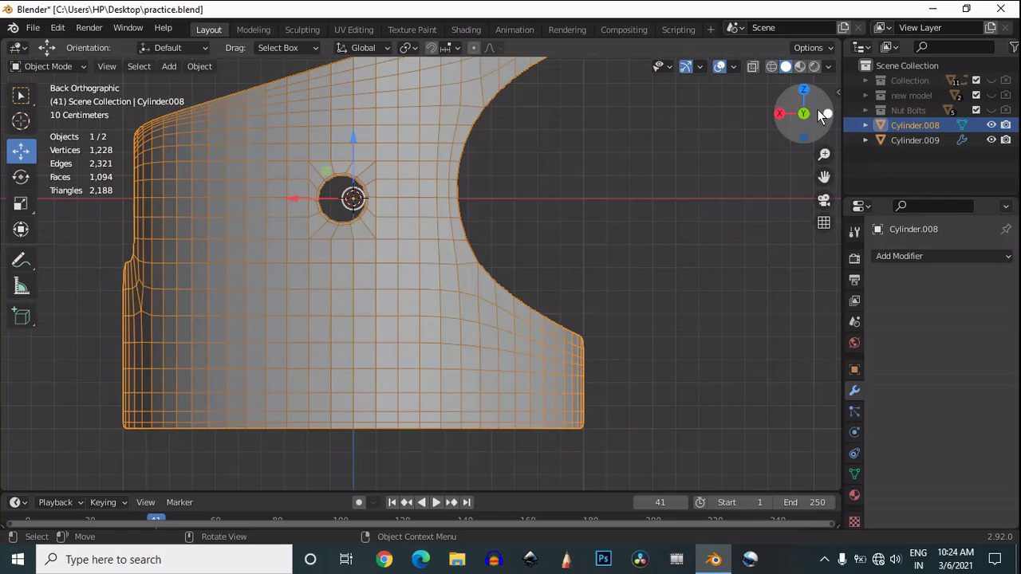
click(803, 114)
click(827, 115)
click(780, 113)
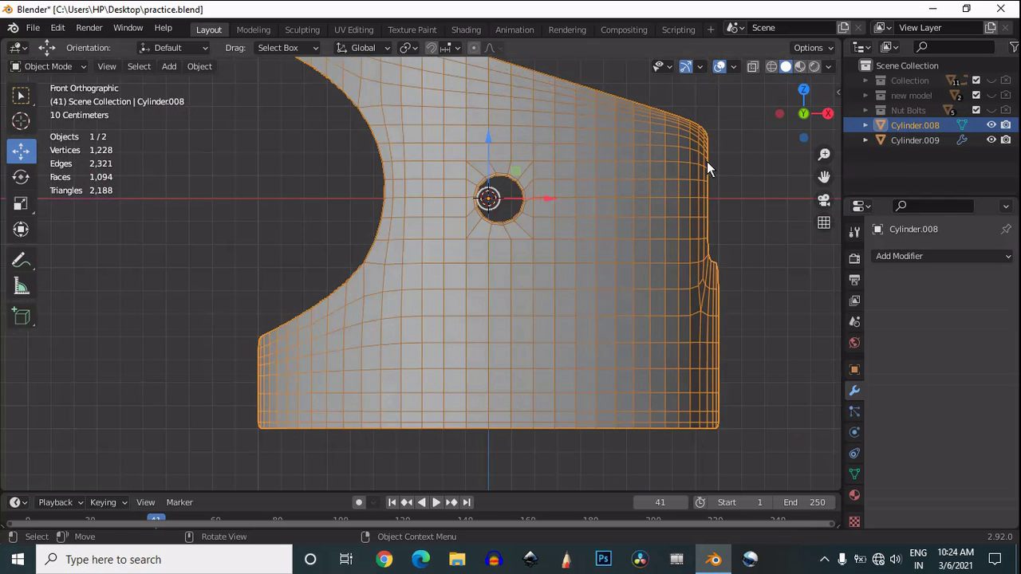
click(900, 256)
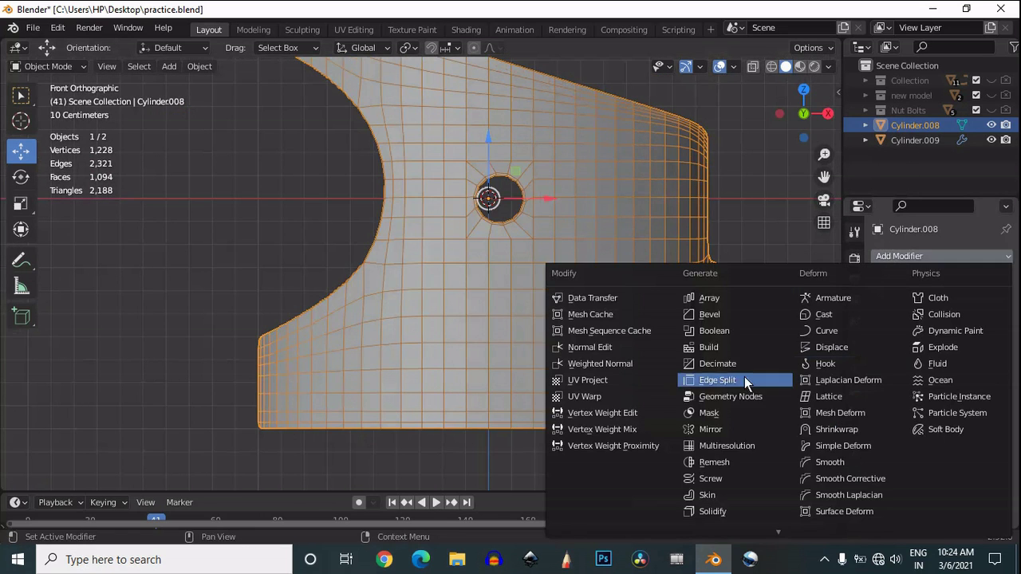
click(736, 428)
click(938, 304)
click(977, 306)
click(975, 304)
click(963, 305)
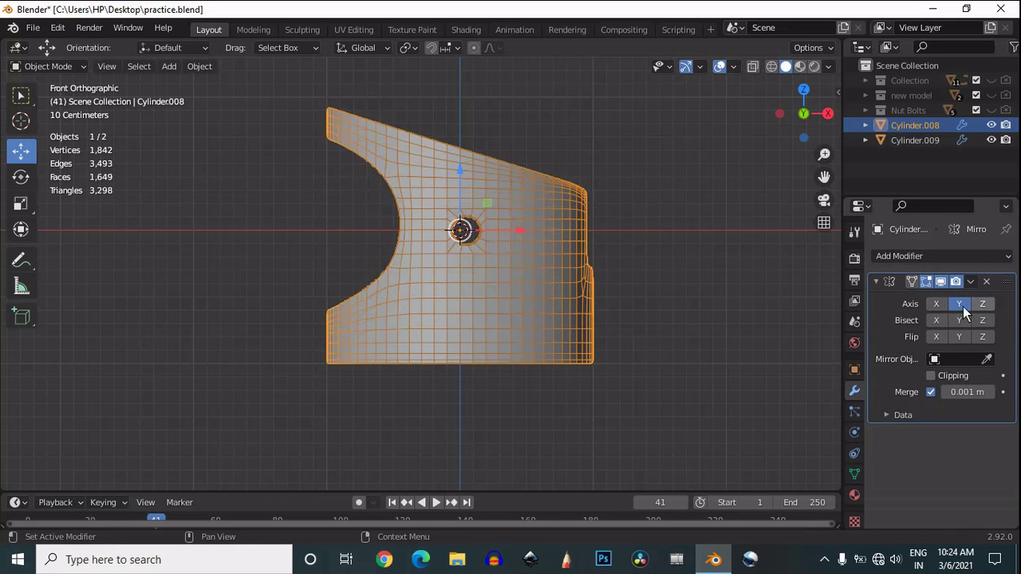
- Check the mirrored shell from several angles and enable Clipping on the Mirror modifier
drag(801, 114, 758, 223)
click(875, 281)
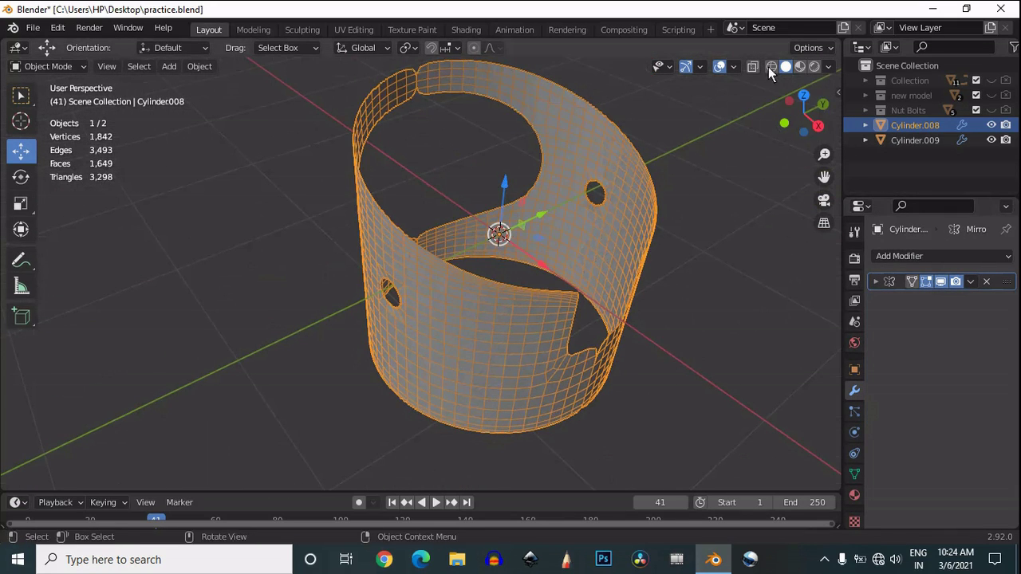
drag(791, 90, 845, 359)
click(875, 280)
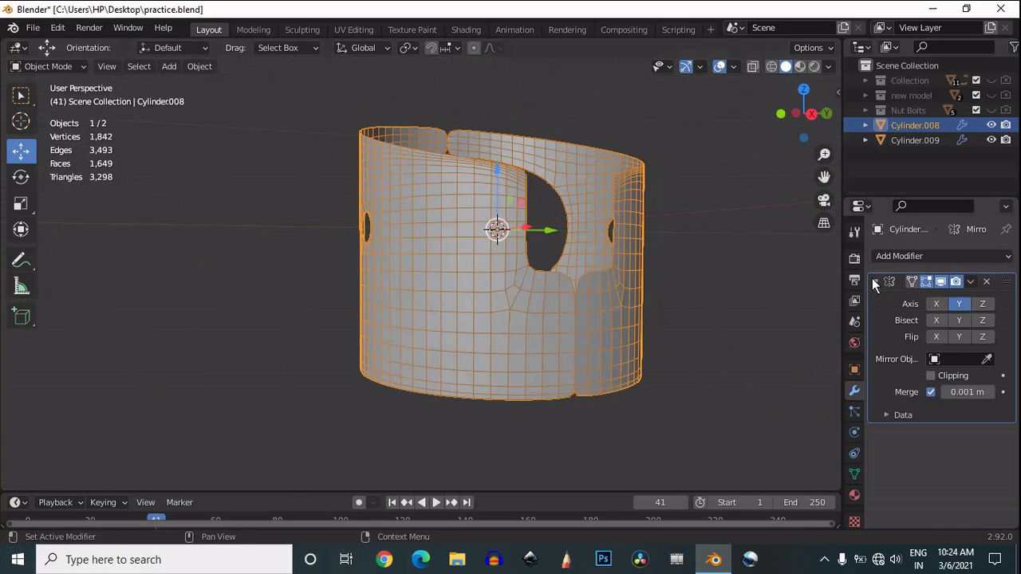
click(931, 376)
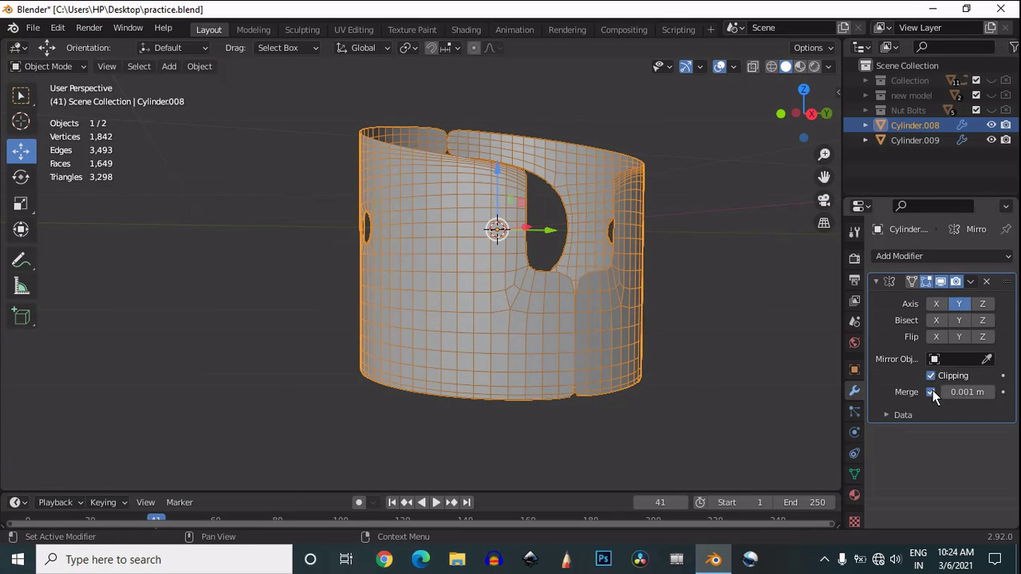
- Try to close the seam between the halves by moving the whole mesh along Y in the right view
click(810, 116)
key(g)
right_click(563, 238)
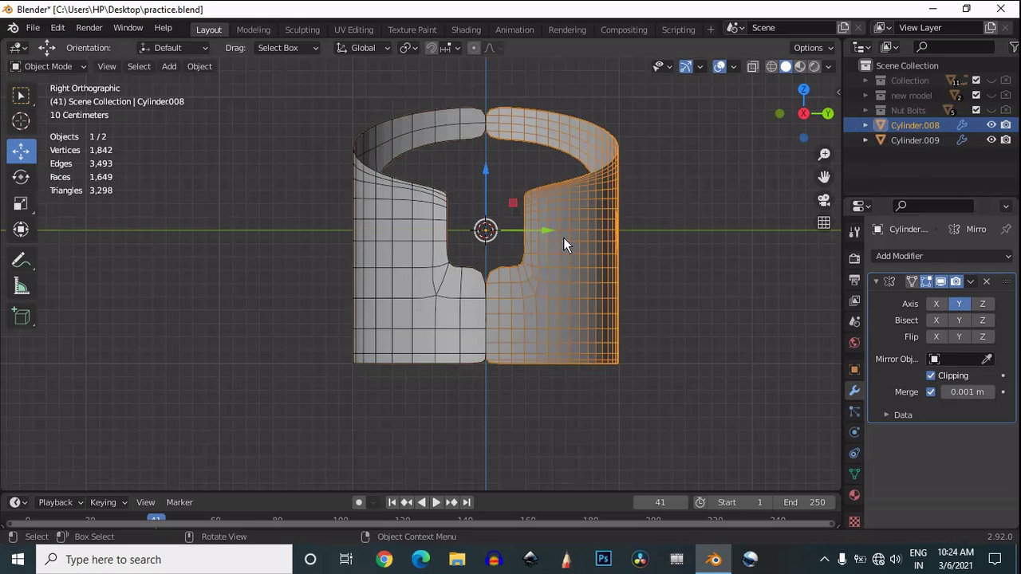
key(Tab)
key(a)
key(g)
key(y)
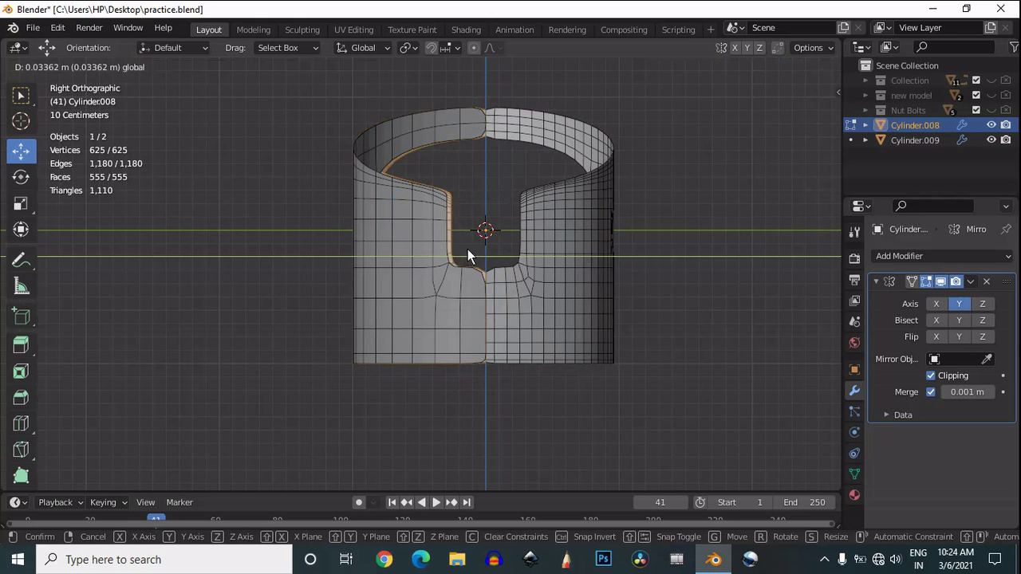
right_click(468, 250)
- Remove the Mirror modifier from the shell and return to Object Mode
drag(800, 113, 934, 192)
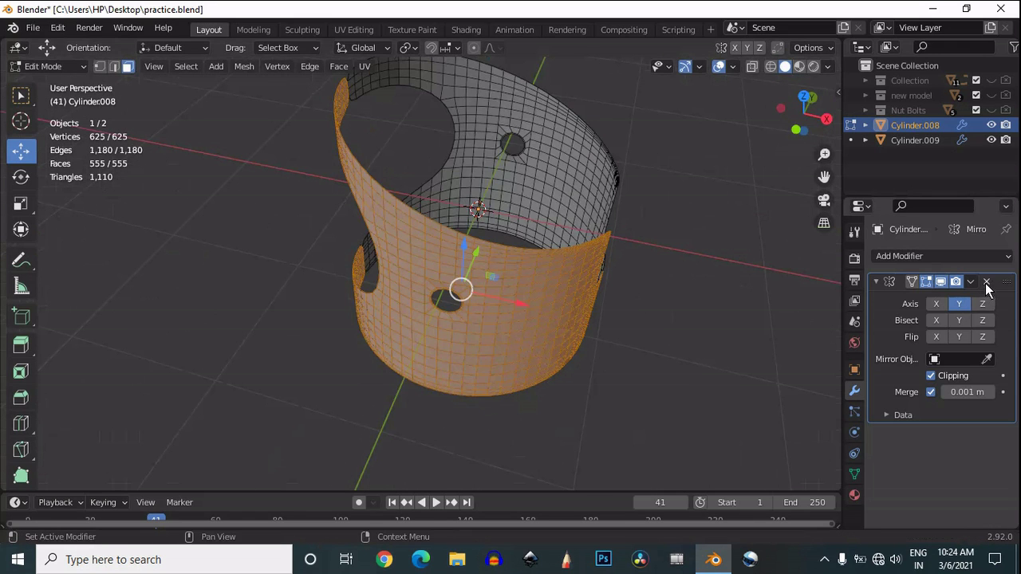
click(987, 283)
key(Tab)
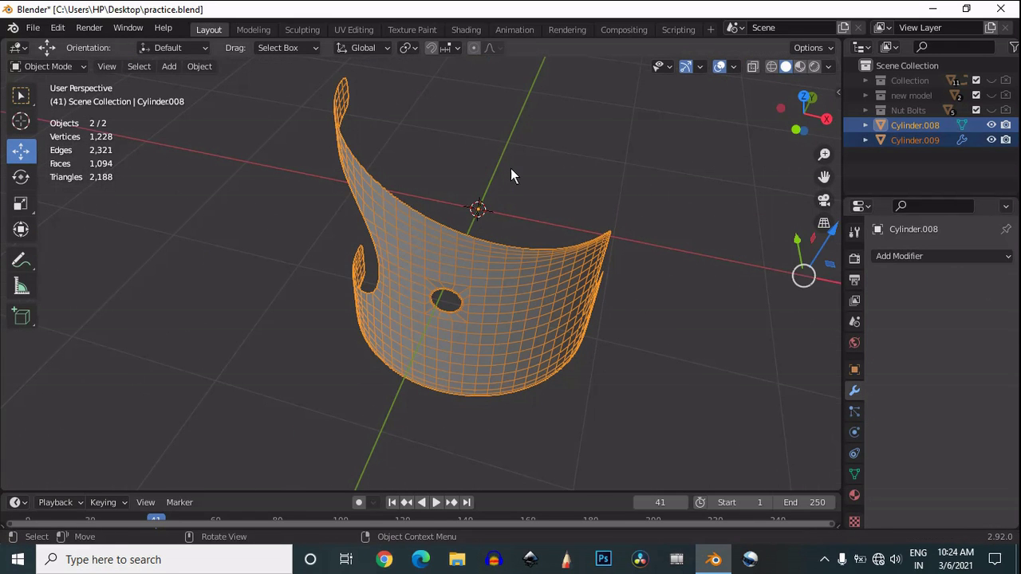
- Symmetrize the entire shell mesh in Edit Mode with the direction +Y to -Y
scroll(445, 275, down, 3)
scroll(444, 179, up, 1)
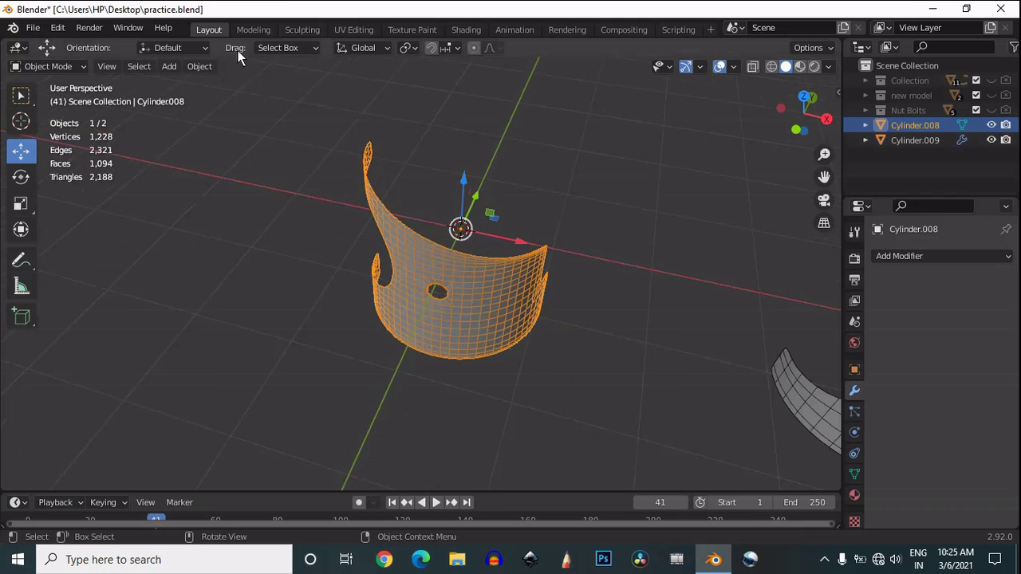
key(Tab)
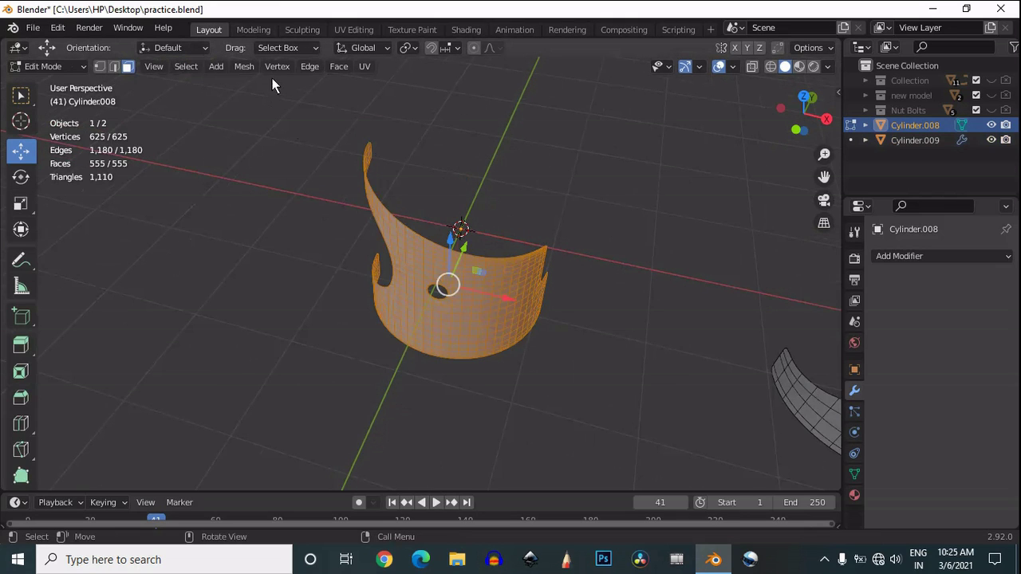
click(244, 66)
click(323, 274)
click(231, 458)
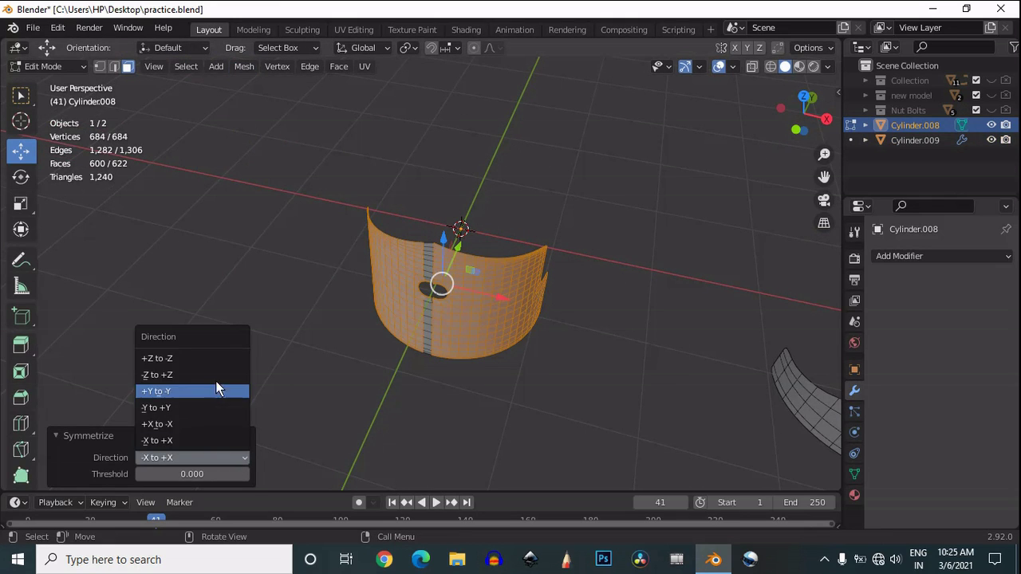
click(215, 388)
click(225, 457)
click(209, 358)
click(209, 456)
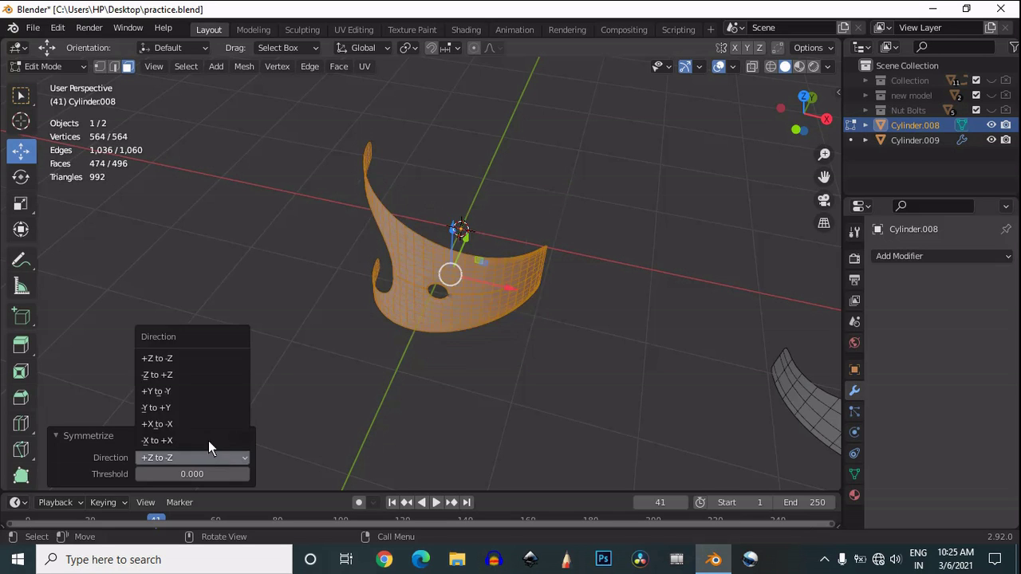
click(208, 441)
click(226, 455)
click(208, 391)
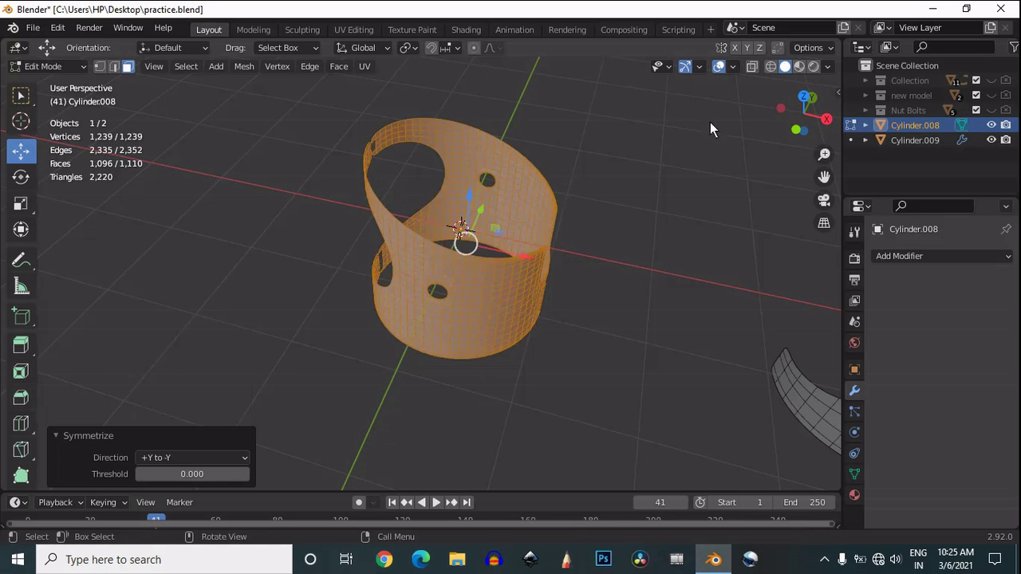
- Switch to vertex selection and merge the first split vertex pair at the upper band's seam at its center
drag(788, 123, 199, 113)
scroll(412, 196, up, 3)
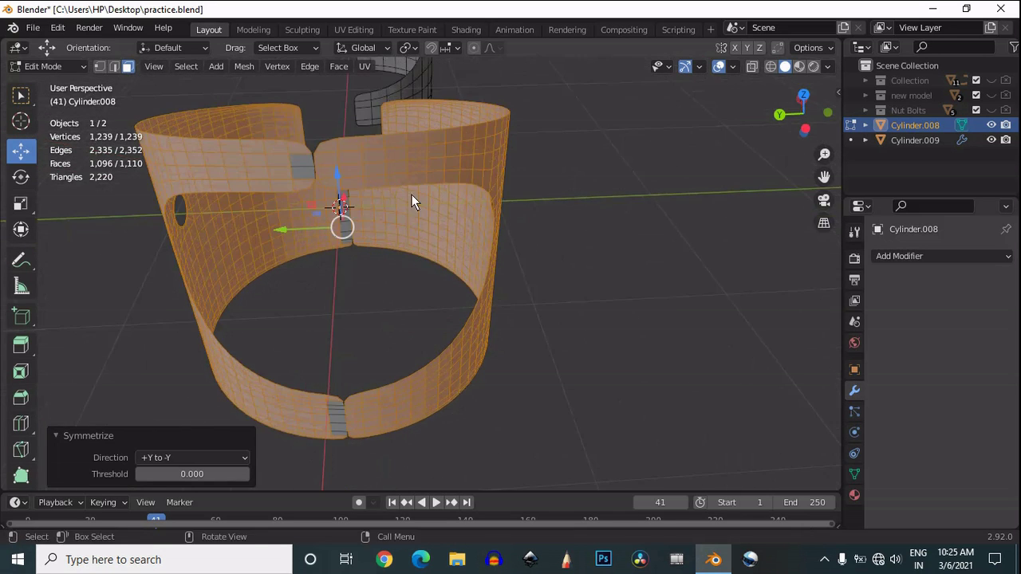
scroll(411, 194, up, 2)
drag(823, 178, 47, 249)
key(alt+a)
scroll(395, 185, up, 1)
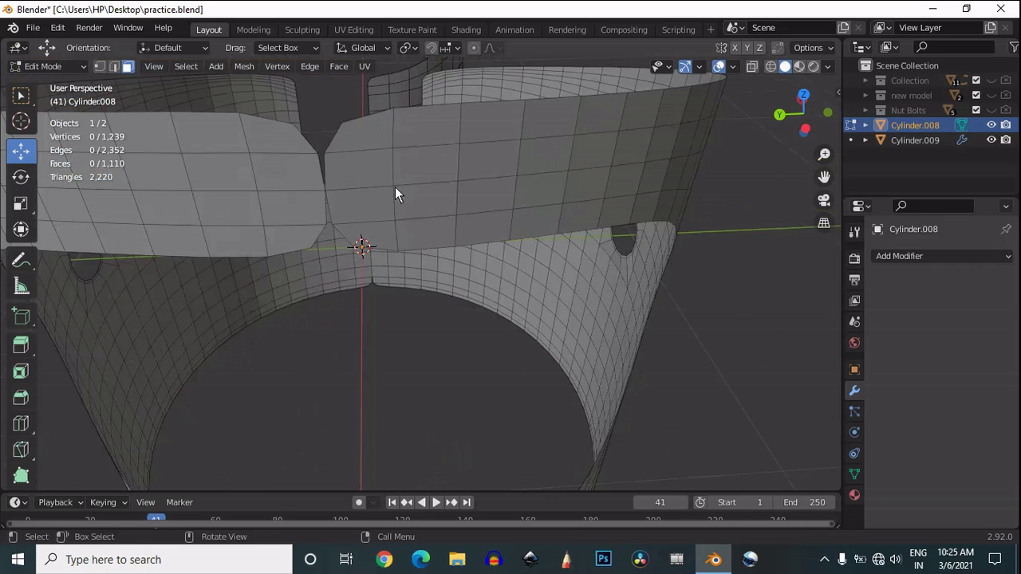
key(1)
click(337, 159)
shift+click(338, 161)
key(m)
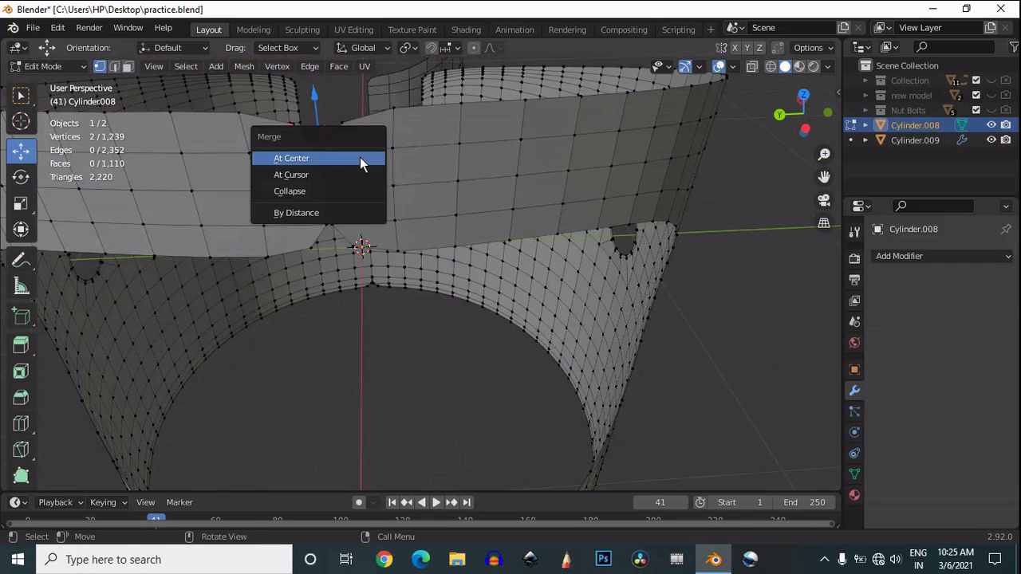
click(360, 157)
- Merge the remaining three split vertex pairs along the upper band's seam, each at its center
mouse_move(800, 112)
mouse_down()
mouse_move(817, 150)
mouse_move(809, 128)
mouse_up()
key(w)
shift+drag(384, 348, 317, 321)
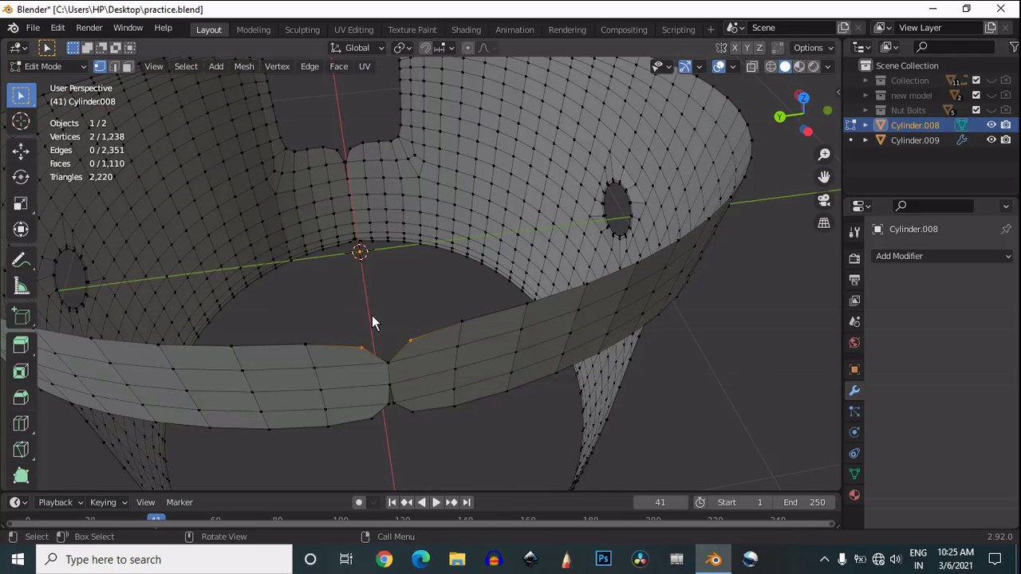
key(m)
click(372, 316)
drag(805, 120, 804, 84)
drag(400, 322, 380, 306)
key(m)
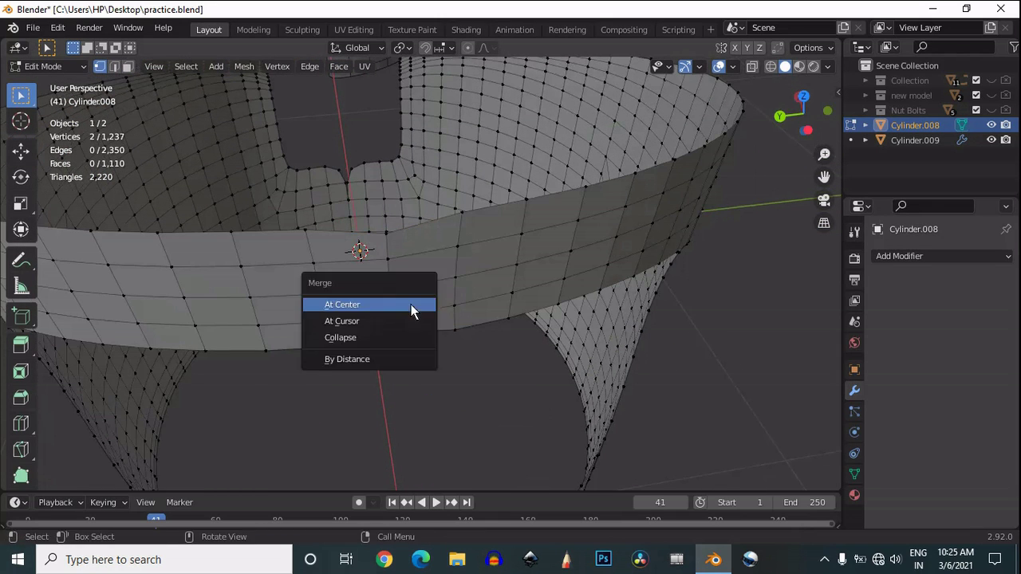
click(411, 306)
drag(402, 352, 378, 333)
key(m)
click(378, 333)
- Adjust the heights of the upper band's seam vertices to smooth its edges, raising the top one about 0.017 m
scroll(383, 323, down, 4)
click(804, 130)
scroll(446, 148, up, 2)
drag(398, 139, 367, 111)
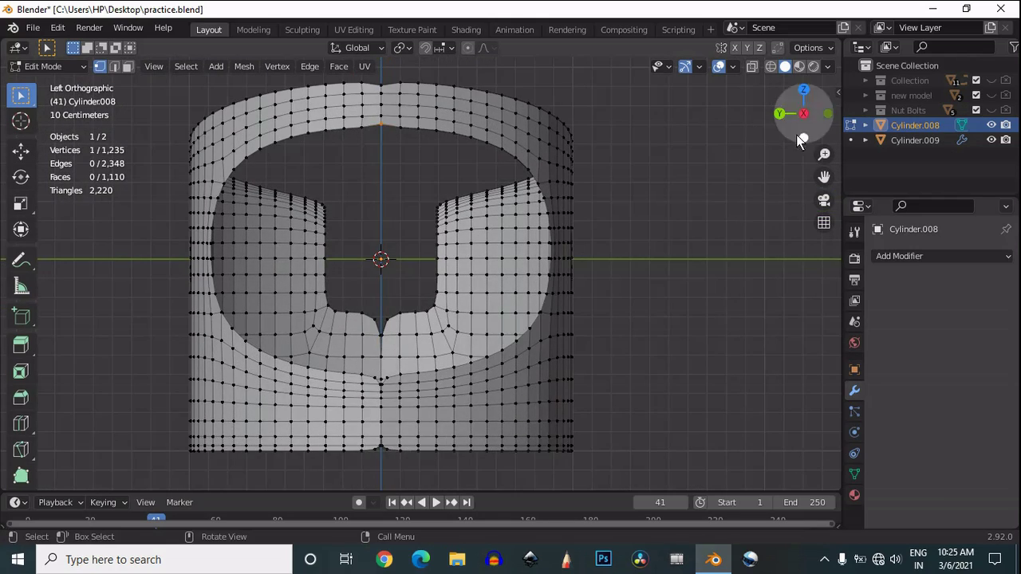
scroll(339, 220, up, 4)
drag(824, 177, 835, 365)
click(22, 152)
drag(443, 173, 448, 179)
click(438, 134)
drag(438, 107, 441, 101)
scroll(441, 102, down, 9)
- Merge the two vertex pairs at the bottom-edge seam below the stepped cut-out at center and lower the edge vertex to straighten it
drag(799, 127, 718, 136)
scroll(716, 238, up, 5)
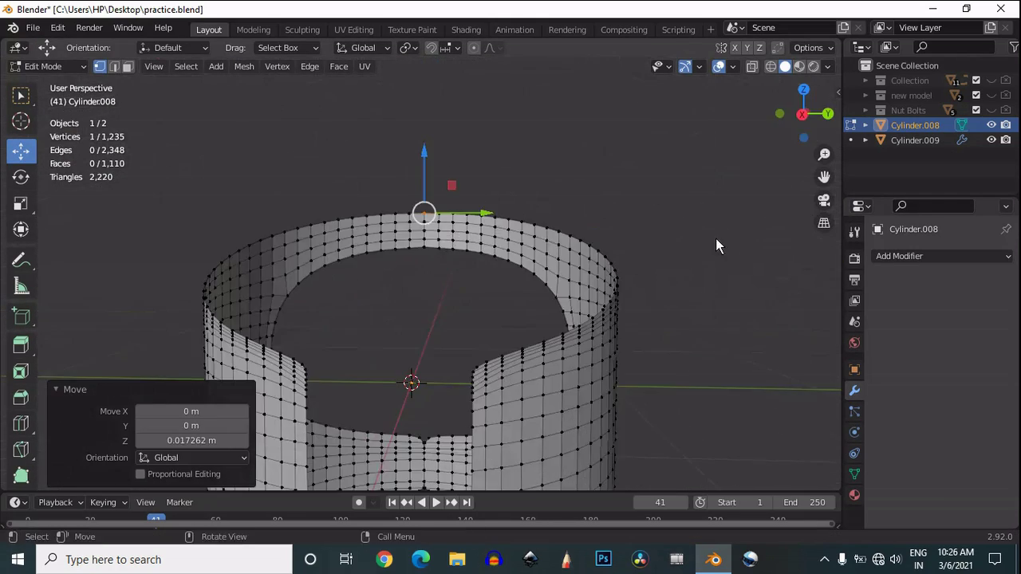
drag(824, 178, 794, 48)
scroll(671, 254, up, 4)
drag(490, 269, 458, 292)
key(m)
click(506, 307)
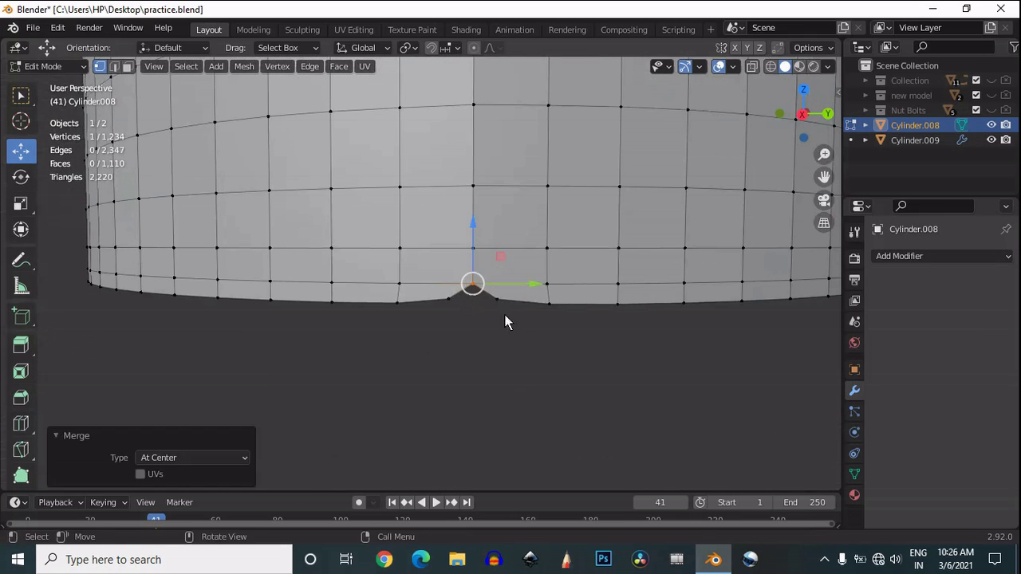
drag(505, 316, 441, 289)
key(m)
click(478, 289)
drag(473, 254, 476, 259)
scroll(475, 255, down, 2)
- Merge the two split vertex pairs at the seam under the stepped cut-out at center and raise the upper vertex level with the edge
click(454, 158)
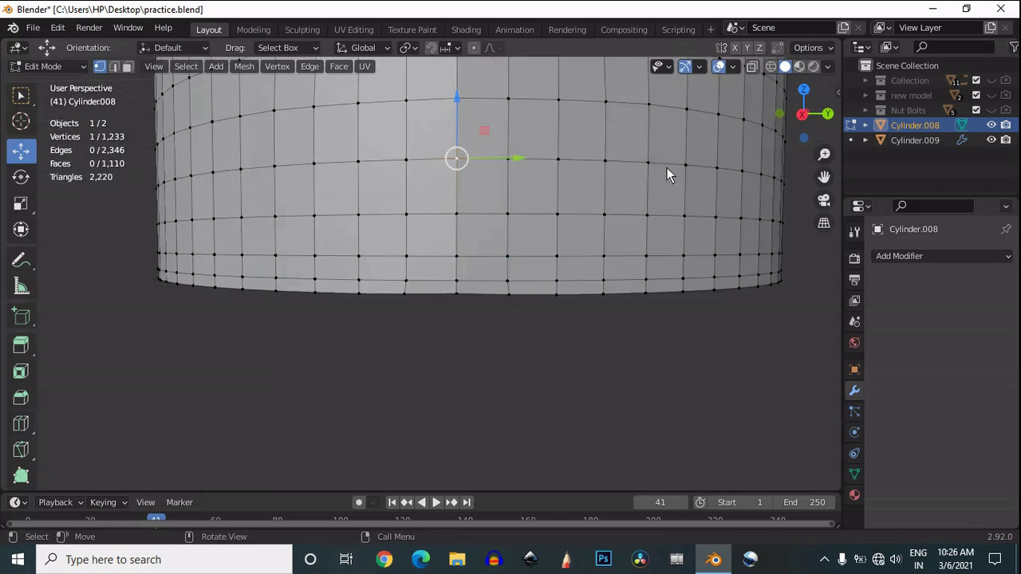
middle_drag(667, 174, 506, 260)
key(a)
key(m)
drag(445, 249, 505, 195)
key(m)
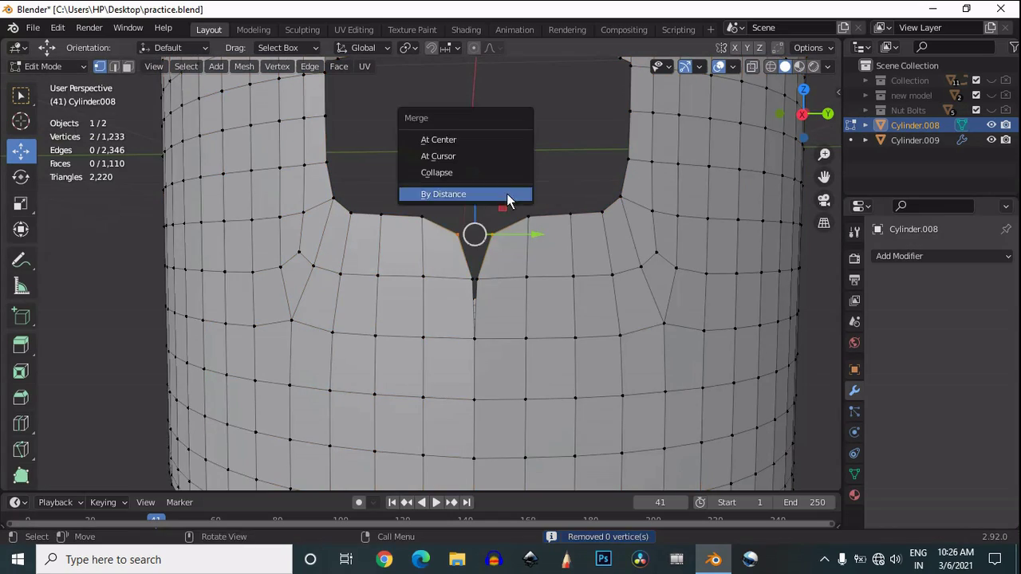
click(496, 140)
drag(485, 300, 458, 256)
key(m)
click(459, 256)
click(476, 226)
drag(477, 184, 477, 151)
- Merge the split seam vertices on the low band's top edge at center and raise the edge vertex about 0.007 m
scroll(574, 143, down, 3)
drag(799, 120, 810, 150)
scroll(813, 160, up, 2)
click(441, 422)
shift+click(433, 422)
key(m)
click(437, 421)
key(m)
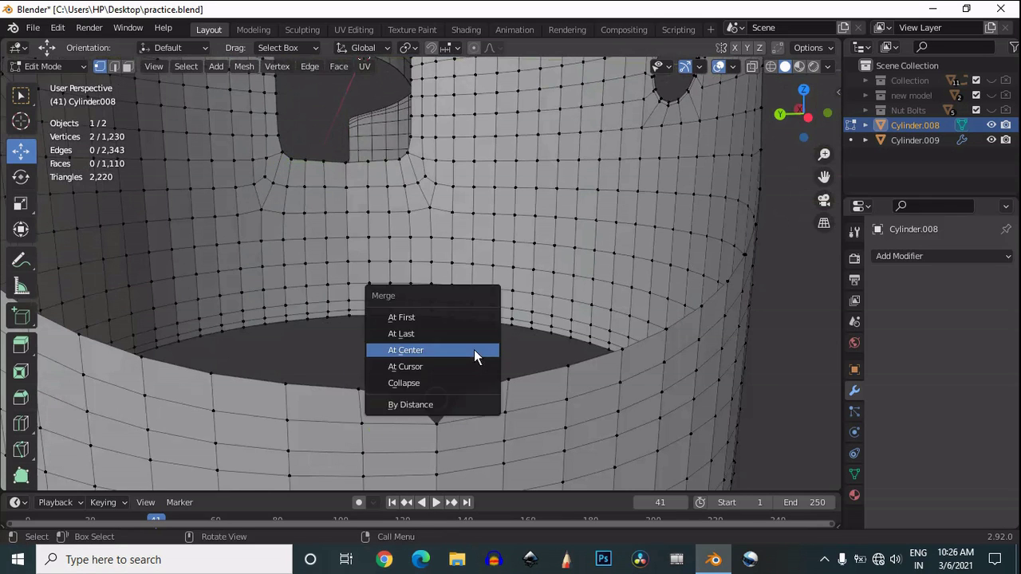
click(474, 351)
scroll(447, 319, down, 3)
drag(431, 299, 428, 284)
- Merge the two split vertex pairs at the low band's bottom-edge seam and lower the edge vertex about 0.005 m
drag(823, 180, 812, 36)
scroll(383, 351, up, 5)
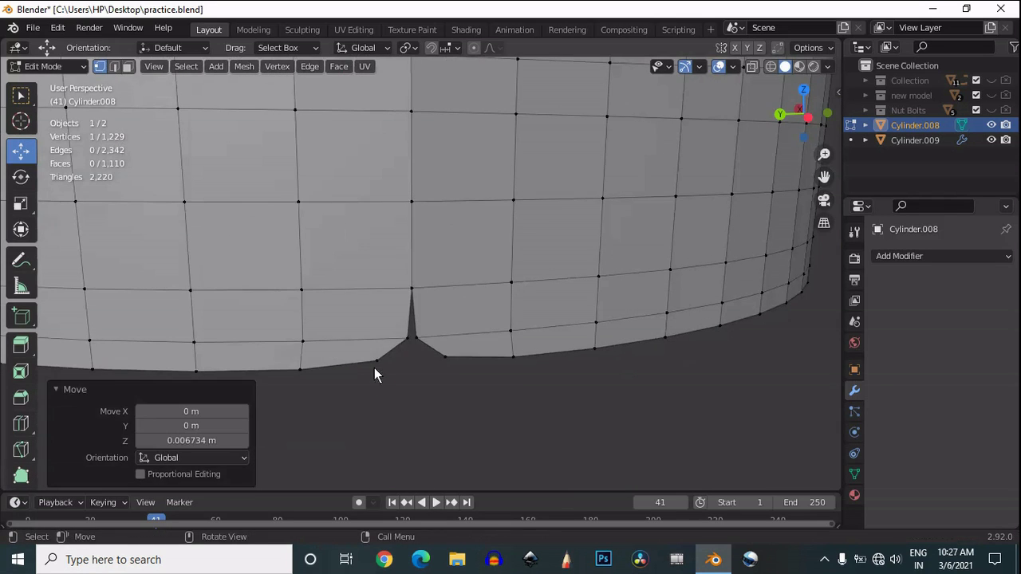
click(401, 344)
shift+click(429, 339)
key(m)
click(437, 330)
key(m)
click(422, 319)
drag(423, 317, 413, 310)
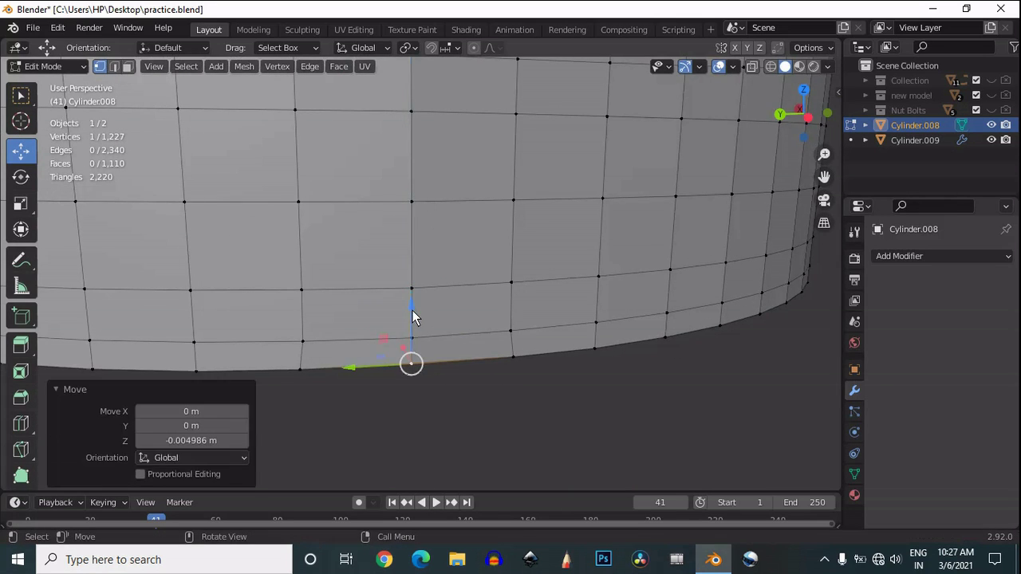
- Hide the Solidify modifier's effect in the viewport and bring up the shell's center seam from above
scroll(412, 310, down, 4)
middle_drag(413, 310, 264, 160)
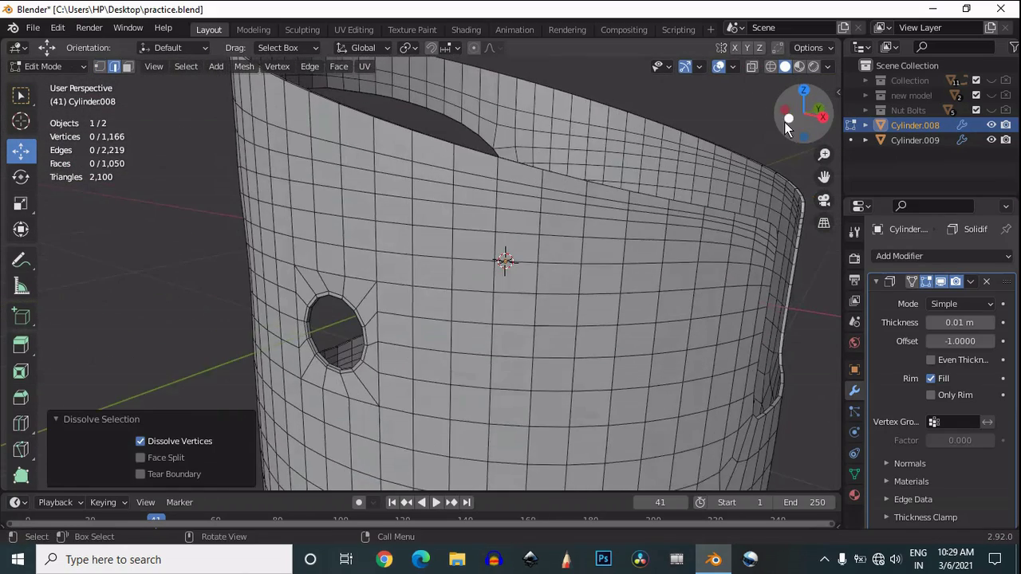
click(785, 120)
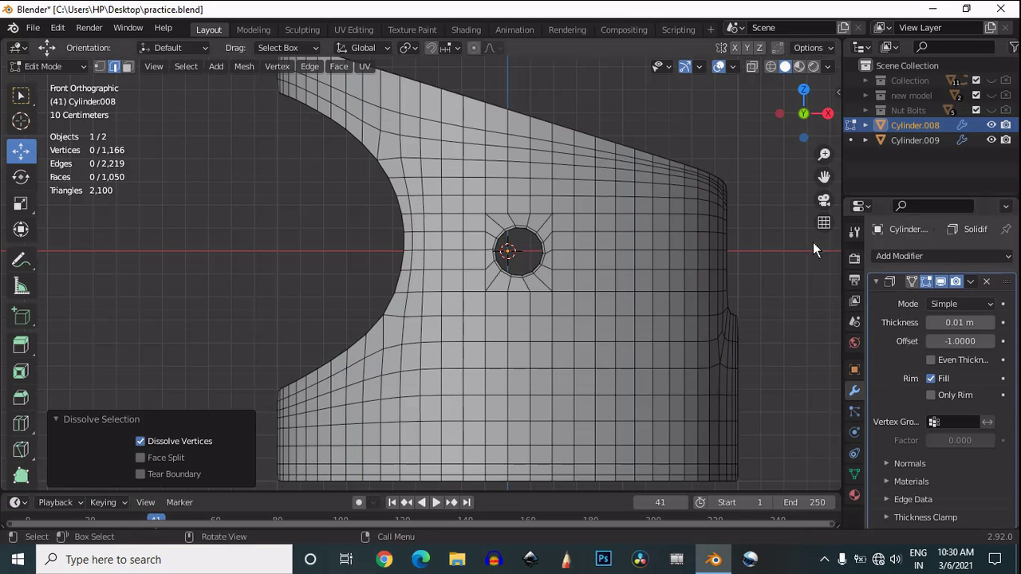
click(878, 283)
key(a)
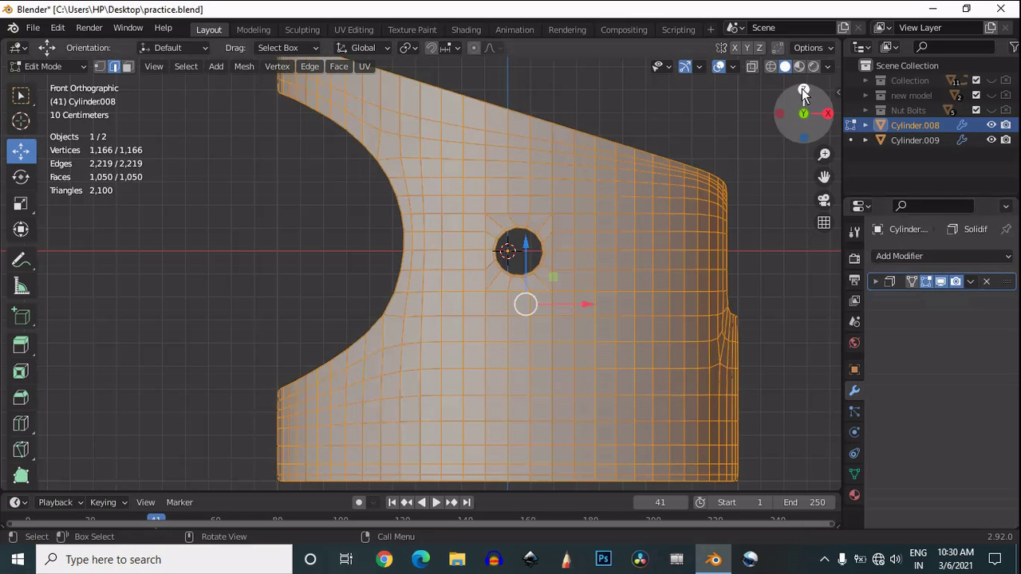
click(803, 90)
drag(825, 180, 643, 187)
scroll(644, 279, up, 5)
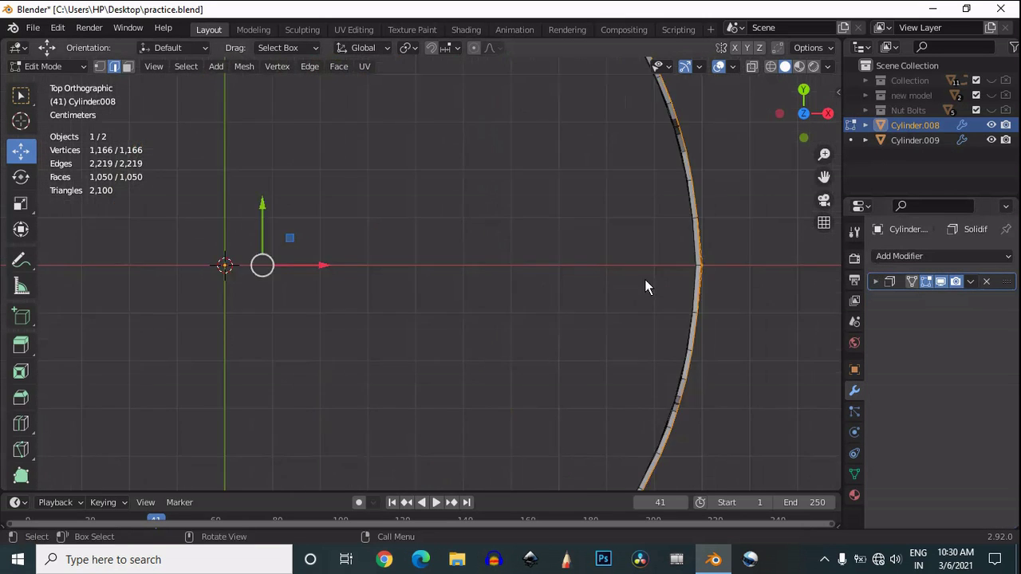
drag(825, 178, 640, 221)
scroll(712, 319, up, 2)
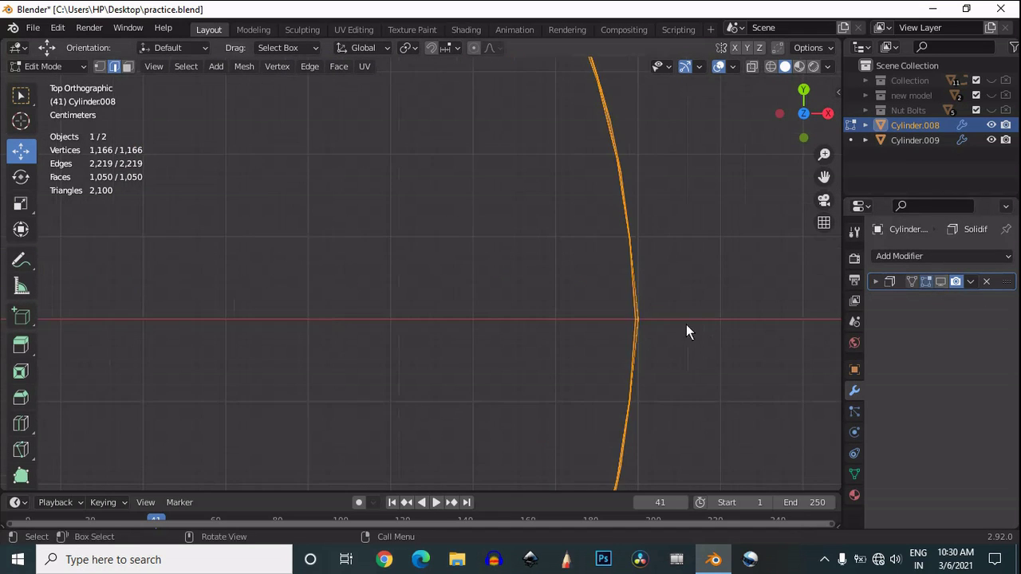
- Switch the shell mesh to vertex selection at the center seam
scroll(686, 324, up, 3)
drag(831, 173, 626, 128)
key(Tab)
scroll(678, 323, up, 2)
key(1)
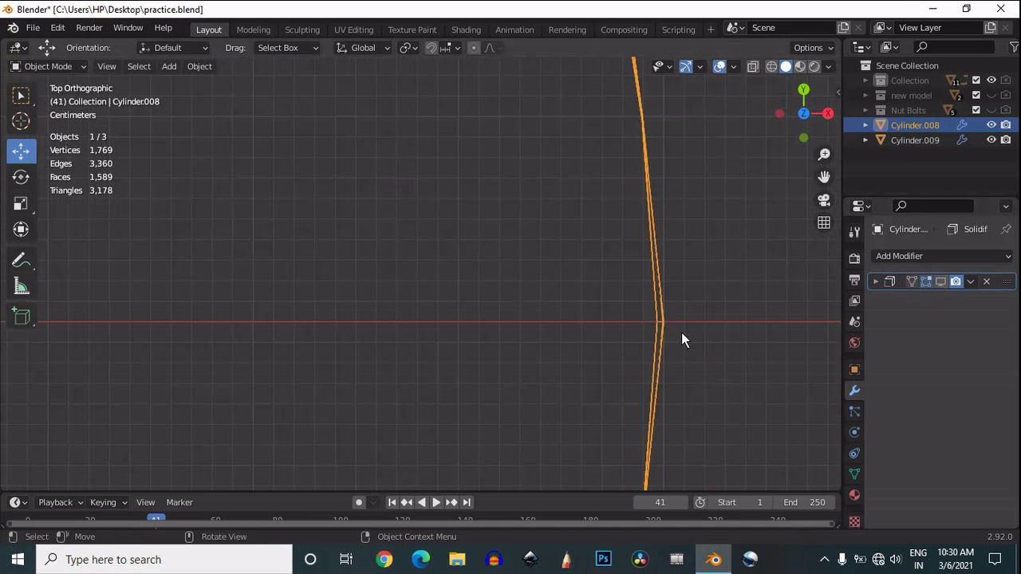
key(Tab)
key(1)
drag(700, 299, 636, 343)
drag(822, 180, 663, 150)
scroll(640, 324, up, 4)
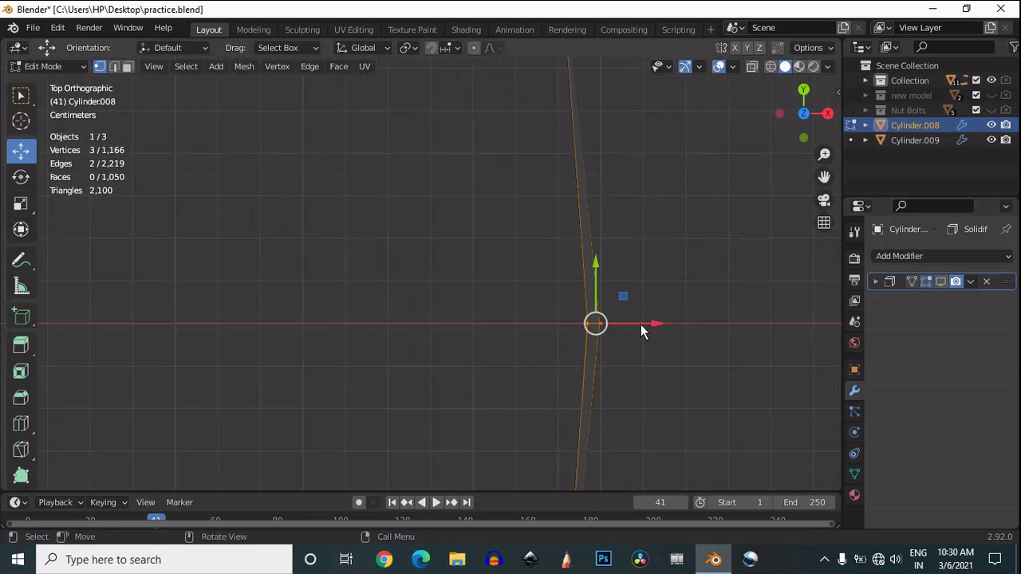
click(642, 327)
drag(658, 361, 596, 277)
drag(643, 323, 639, 321)
right_click(639, 320)
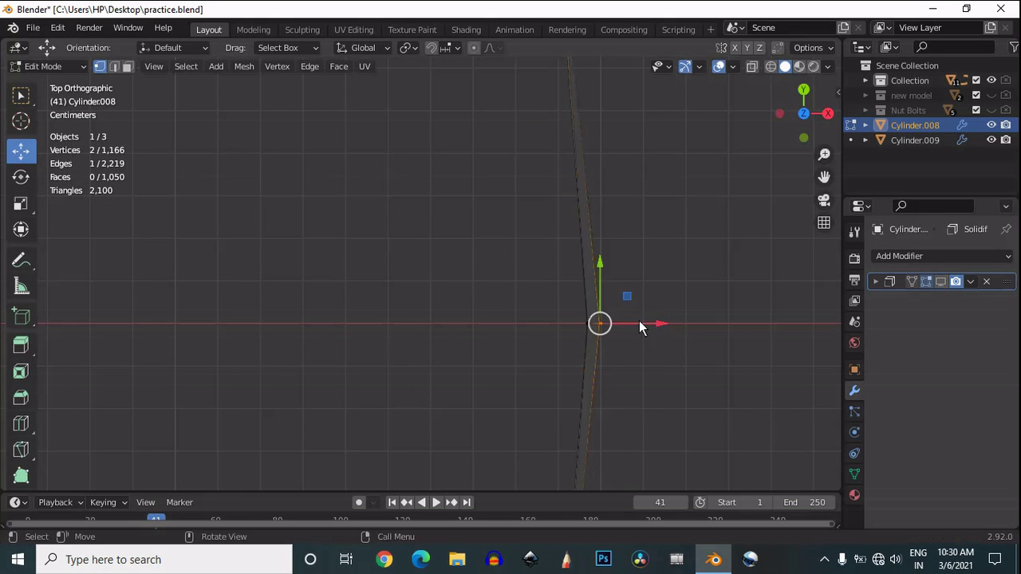
- Enable X-ray, select all protruding center-seam vertices and move them inward along X to align with the inner wall curve
click(755, 69)
drag(691, 348, 595, 260)
key(g)
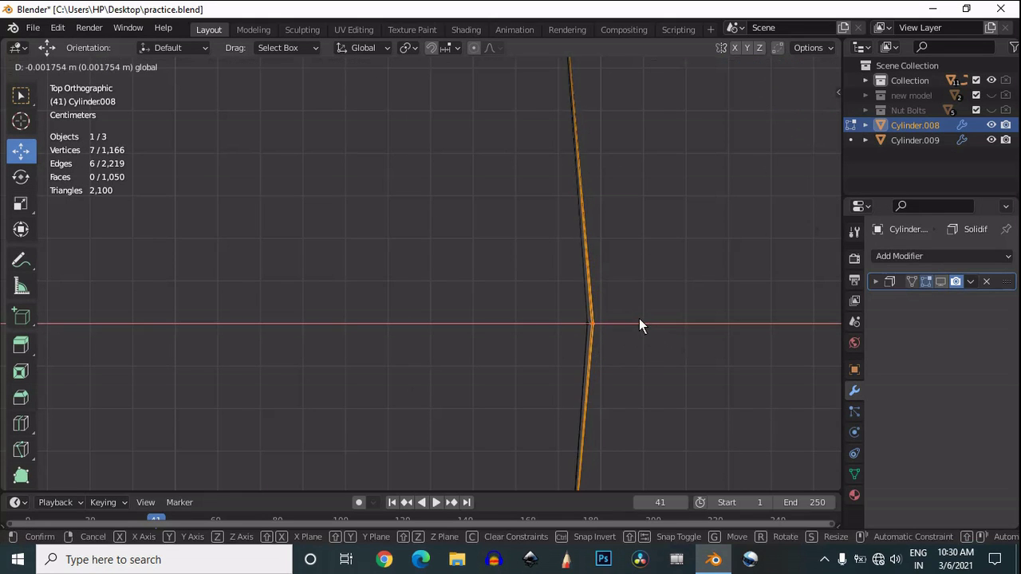
click(635, 317)
- Return to Object Mode and turn off X-ray display
key(Tab)
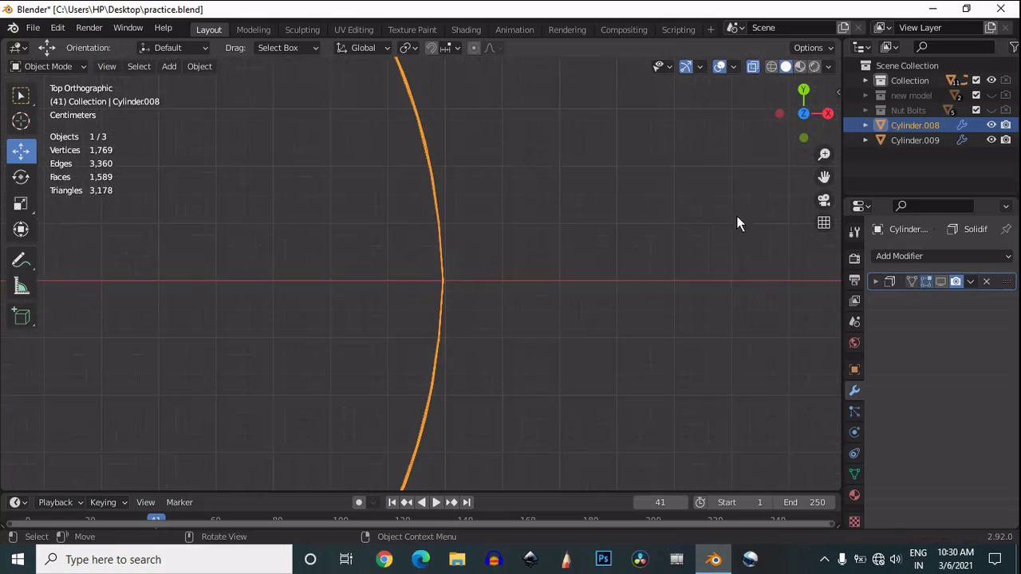
drag(807, 117, 701, 201)
scroll(702, 201, down, 1)
click(745, 68)
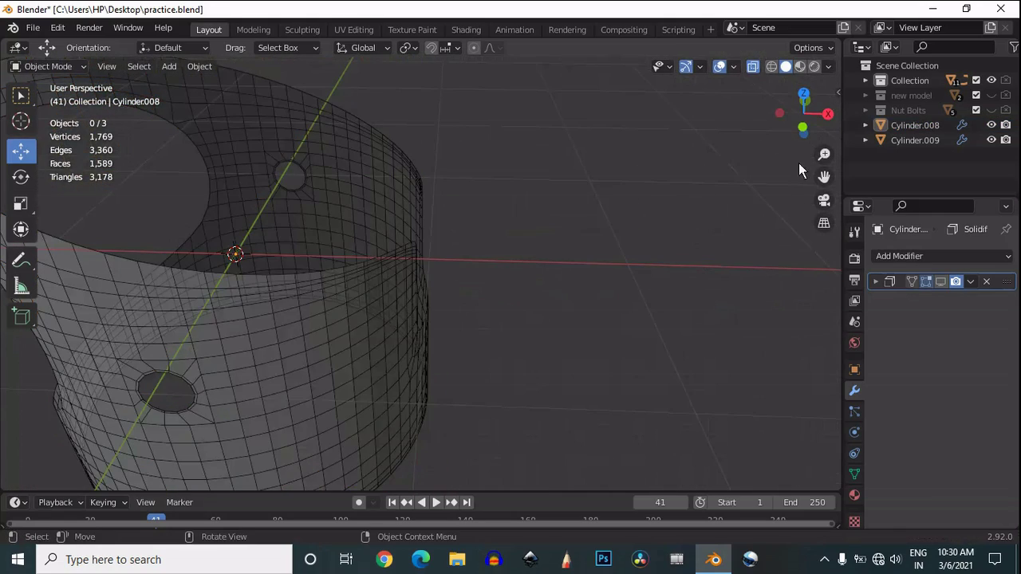
drag(824, 177, 171, 278)
click(753, 67)
scroll(705, 194, down, 3)
drag(809, 125, 822, 97)
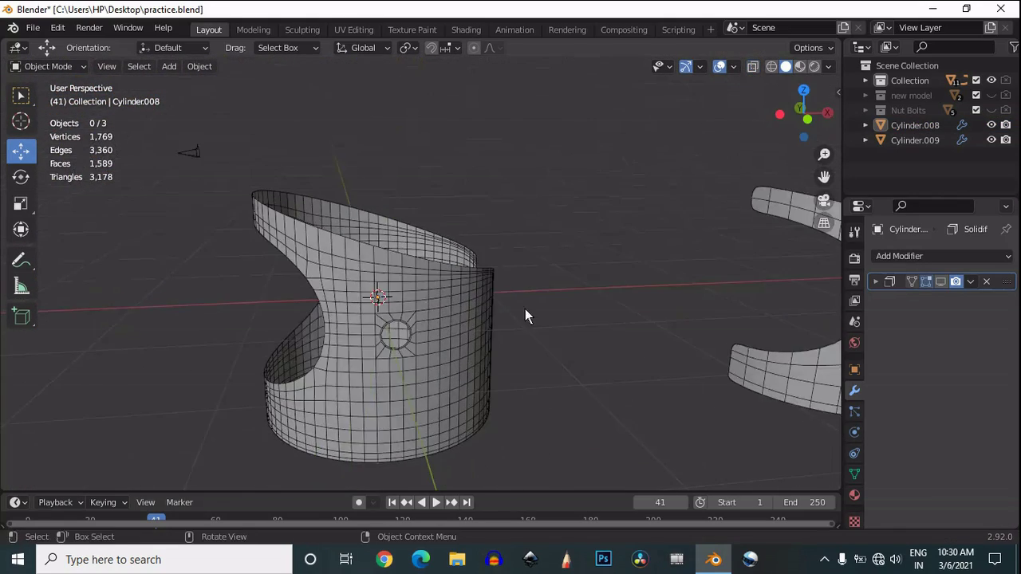
scroll(527, 309, up, 1)
key(a)
scroll(590, 300, up, 2)
key(i)
key(Escape)
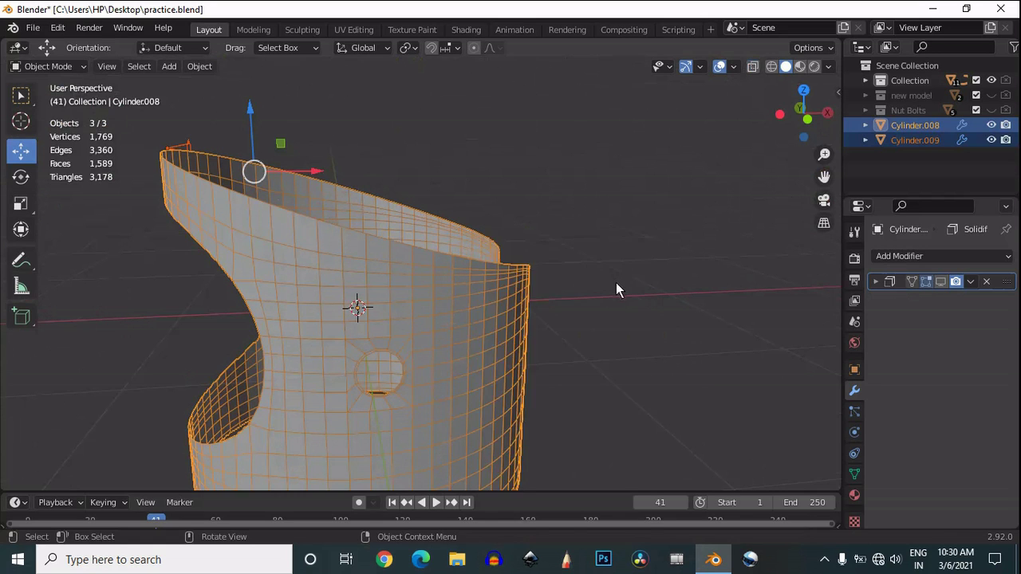
- Inset all faces of the notched shell by about 0.013 m with the boundary included
click(506, 292)
key(Tab)
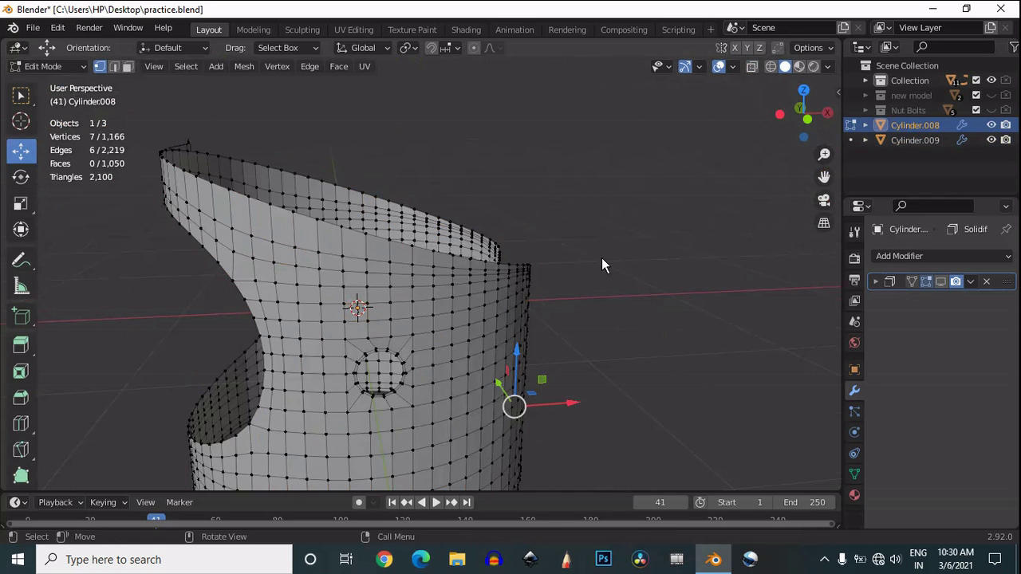
key(a)
scroll(604, 269, up, 1)
key(i)
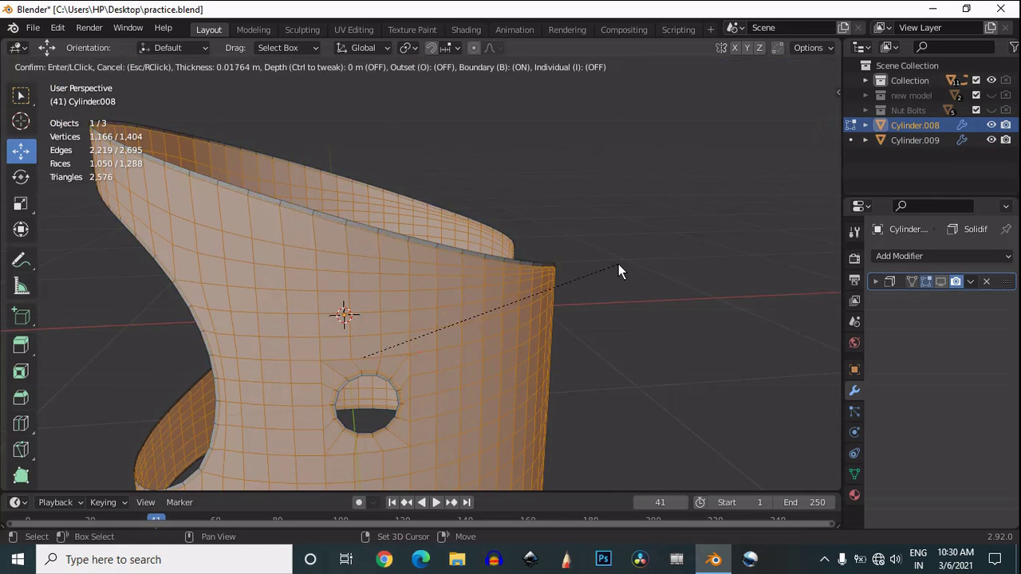
click(626, 264)
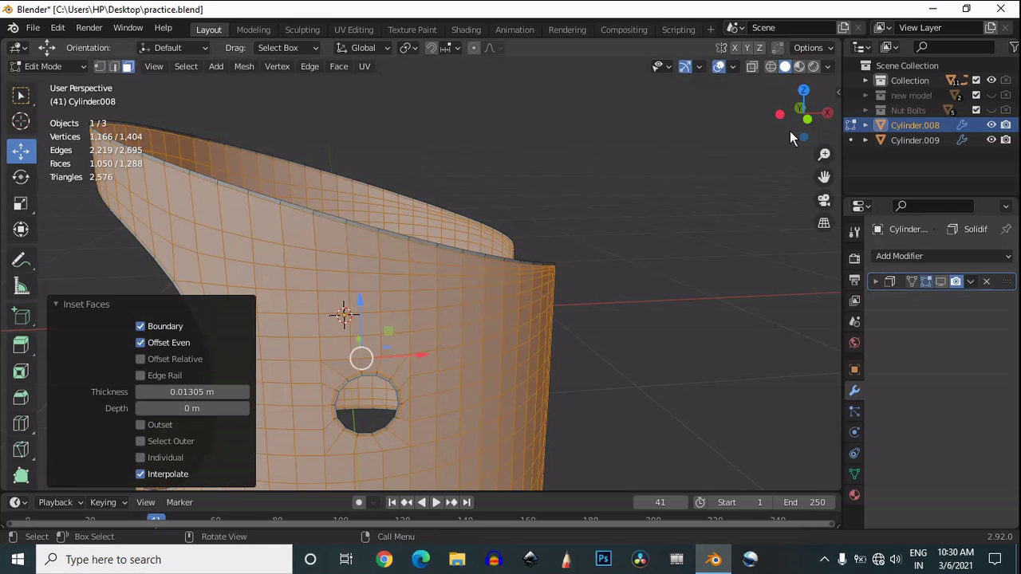
- Examine the inset border and surrounding edge loops at the round side hole
drag(814, 109, 833, 485)
scroll(612, 191, up, 4)
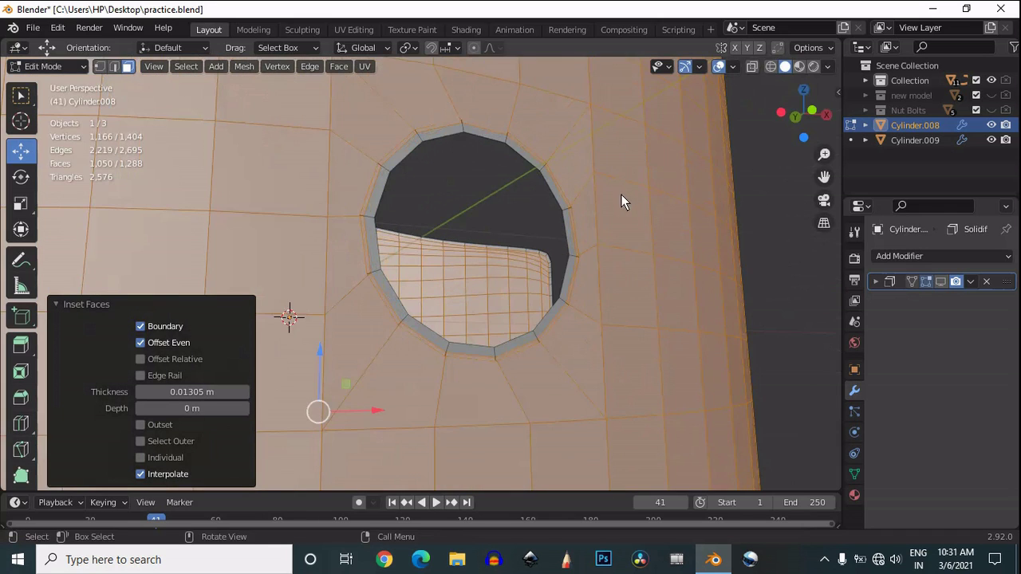
scroll(626, 194, up, 3)
scroll(632, 194, down, 5)
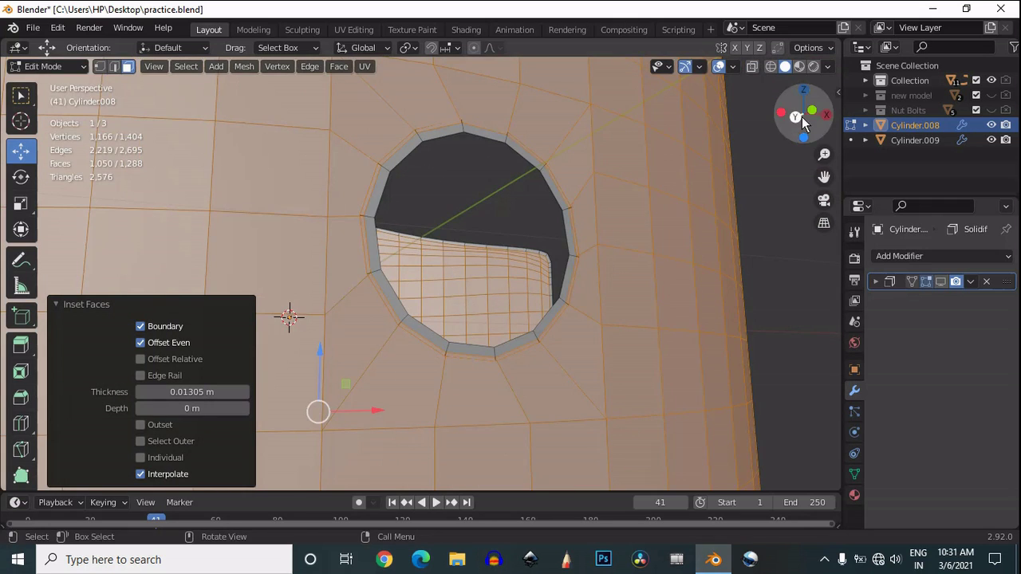
mouse_move(804, 113)
mouse_down()
mouse_move(624, 118)
mouse_move(814, 123)
mouse_move(792, 130)
mouse_up()
scroll(745, 233, up, 4)
scroll(745, 233, down, 4)
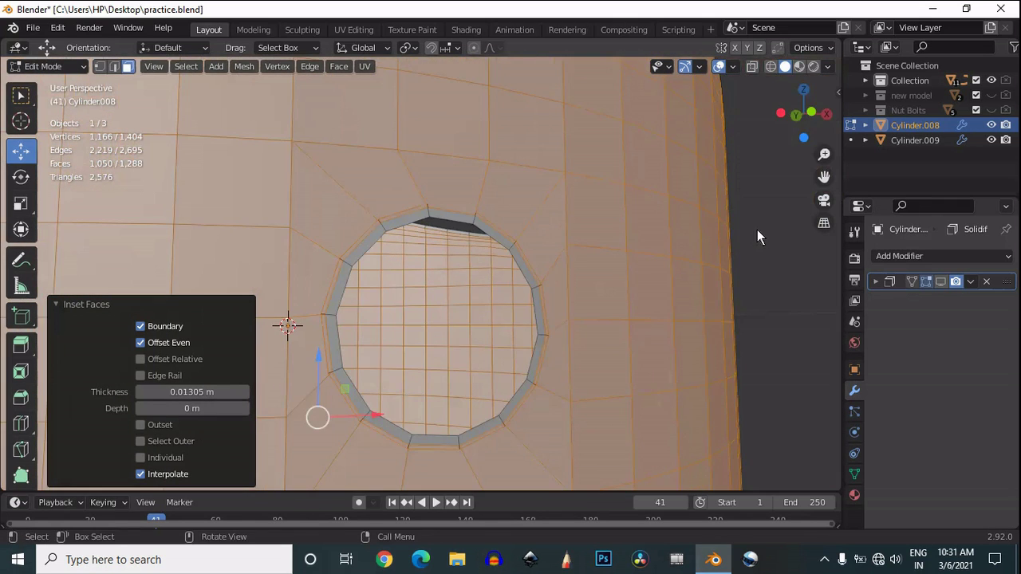
- Dissolve the extra edge loop just outside the inset border of the first round side hole
scroll(757, 230, up, 4)
click(398, 196)
key(2)
alt+click(306, 175)
key(ctrl+x)
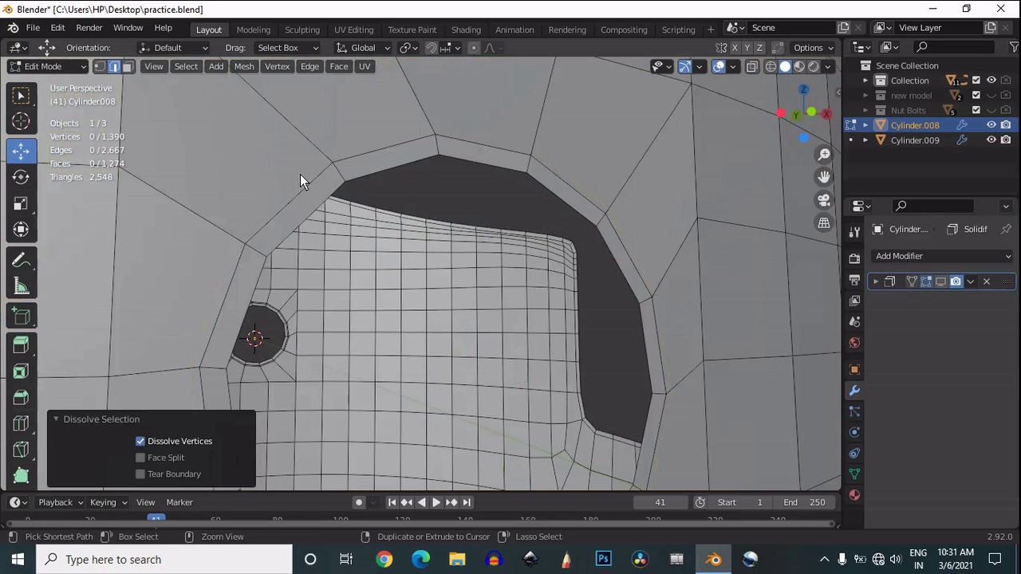
- Dissolve the matching extra edge loop around the round hole on the opposite side of the shell
scroll(317, 177, down, 4)
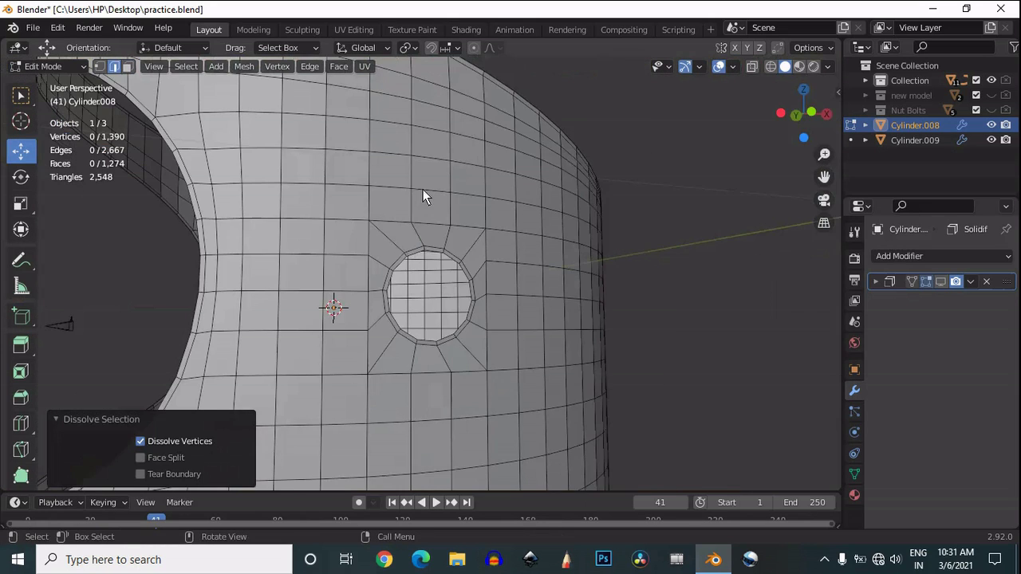
scroll(422, 189, down, 3)
drag(795, 117, 446, 143)
scroll(545, 270, up, 8)
alt+click(293, 288)
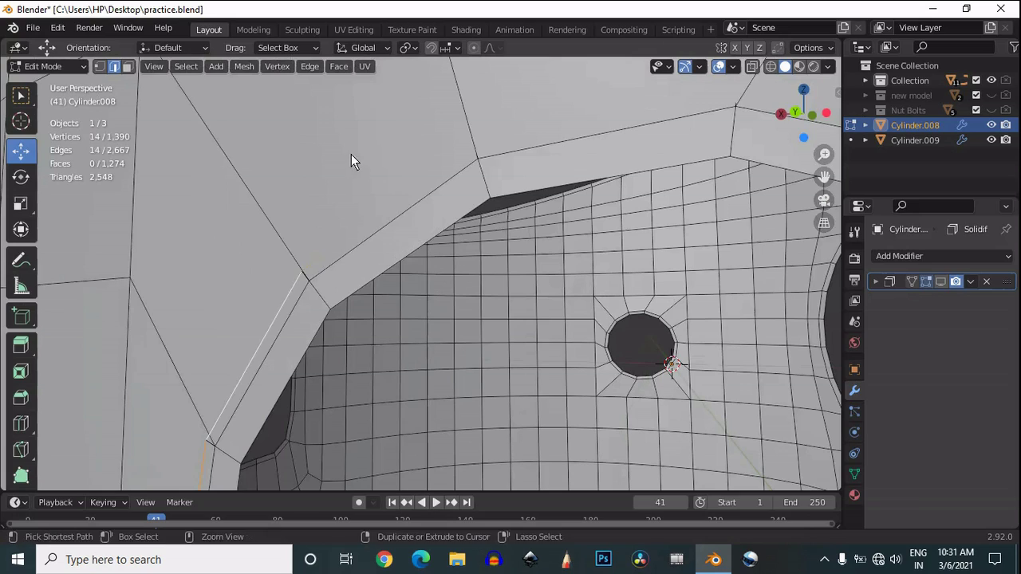
key(ctrl+x)
scroll(351, 154, down, 6)
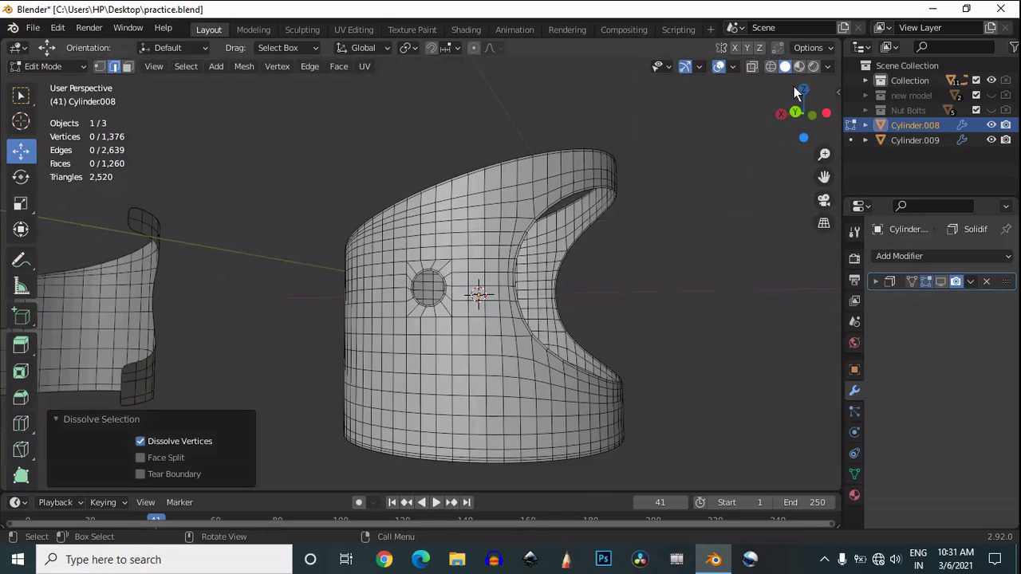
drag(794, 90, 629, 77)
scroll(629, 78, up, 6)
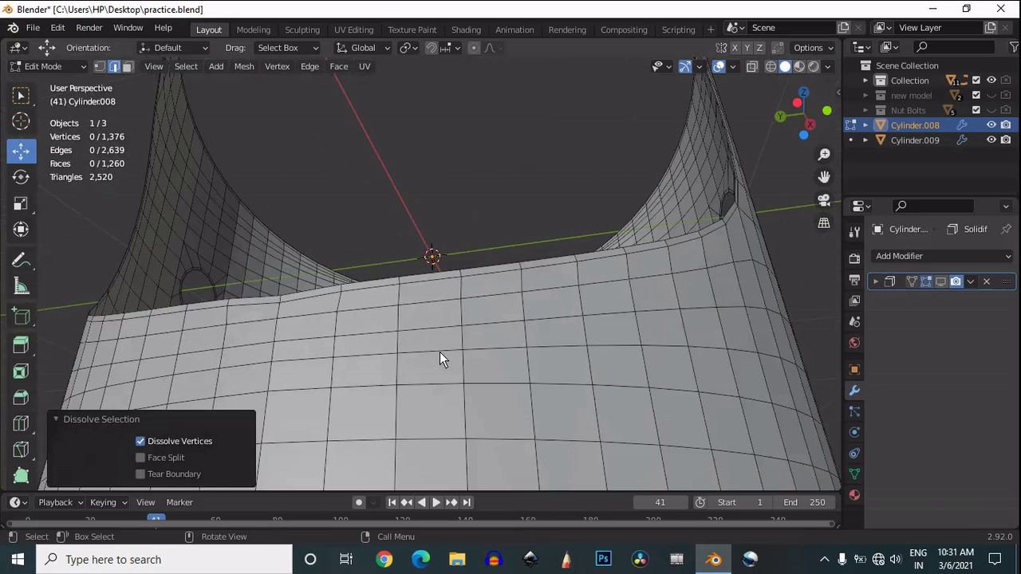
scroll(540, 285, down, 2)
click(389, 384)
scroll(389, 383, up, 1)
key(g)
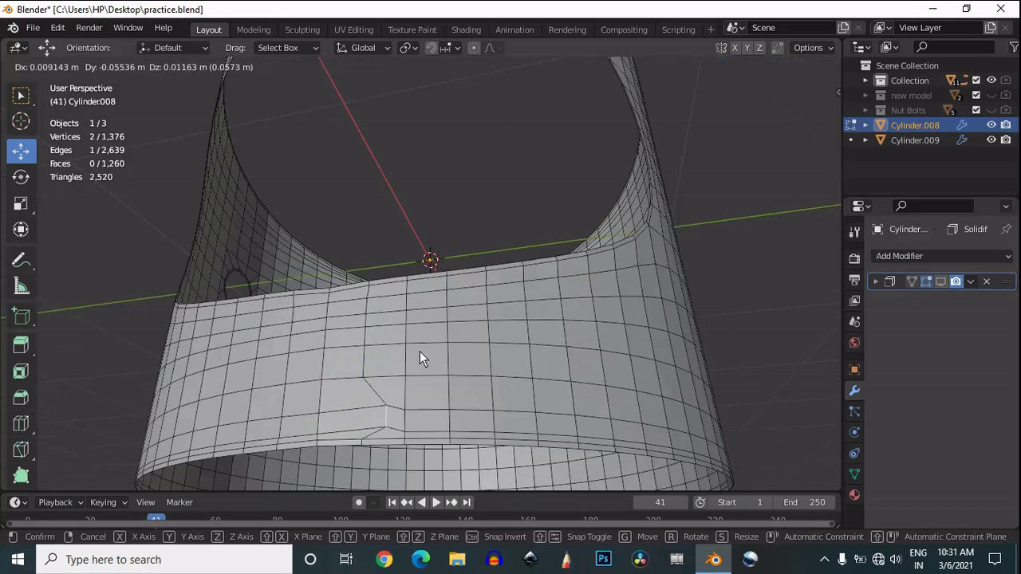
right_click(419, 351)
- Return to Object Mode and show the Solidify modifier's effect in the viewport again
key(Tab)
click(942, 282)
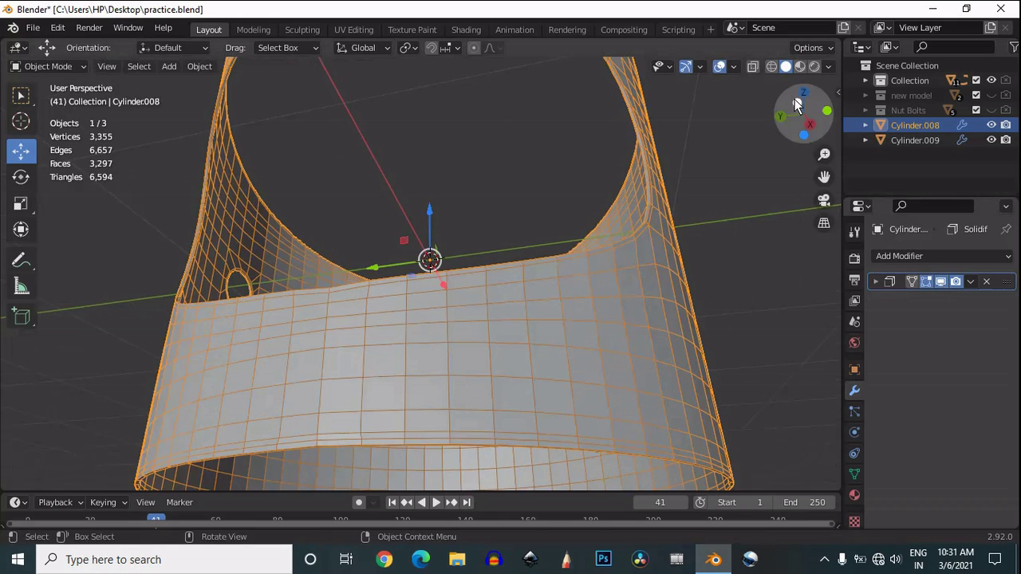
drag(795, 99, 721, 142)
scroll(722, 142, up, 4)
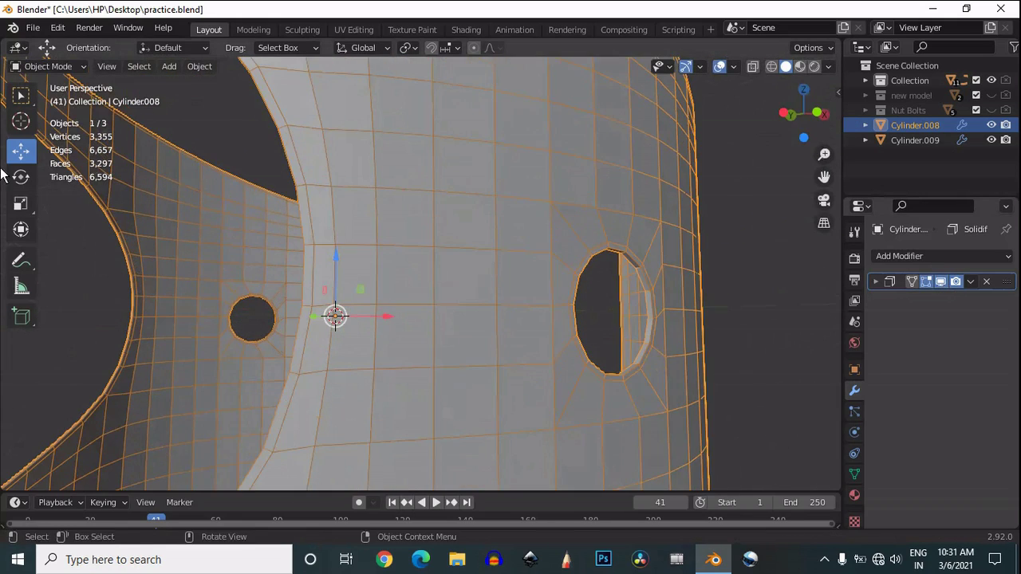
- Add a Subdivision Surface modifier to the shell and set the Solidify thickness to 0.024 m
click(876, 281)
click(906, 257)
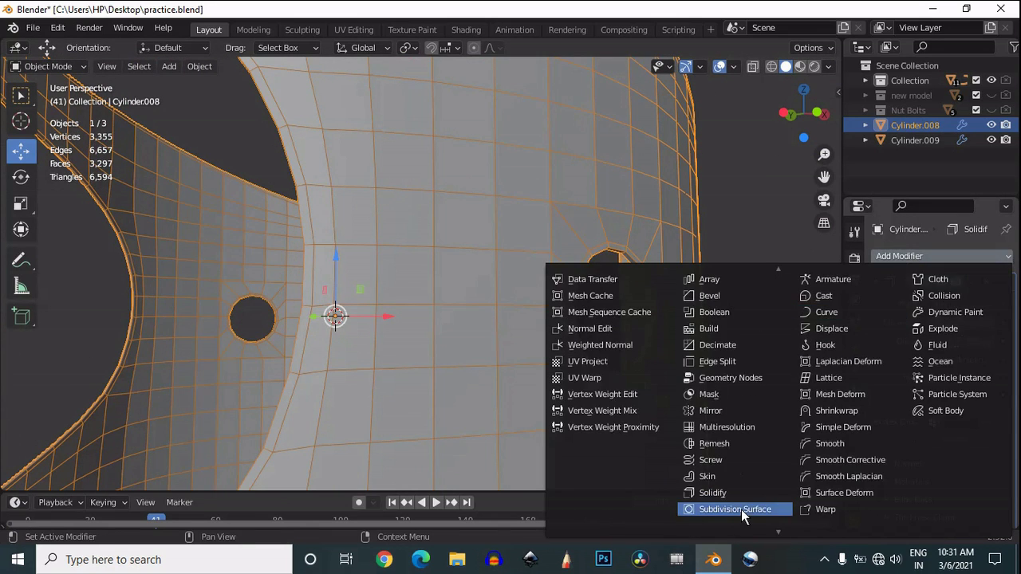
click(741, 511)
click(750, 287)
scroll(679, 276, up, 3)
scroll(679, 276, down, 5)
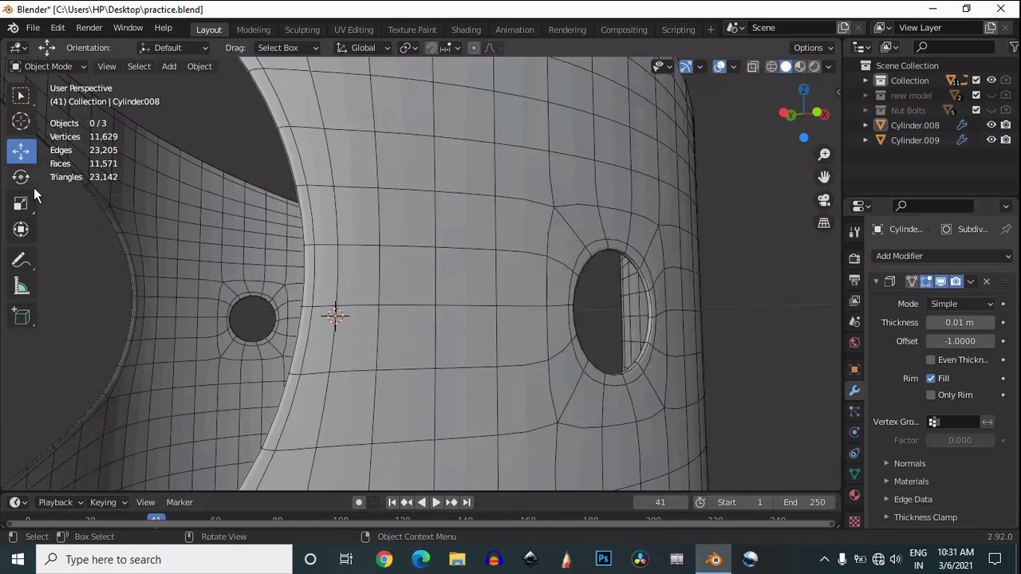
drag(964, 319, 969, 320)
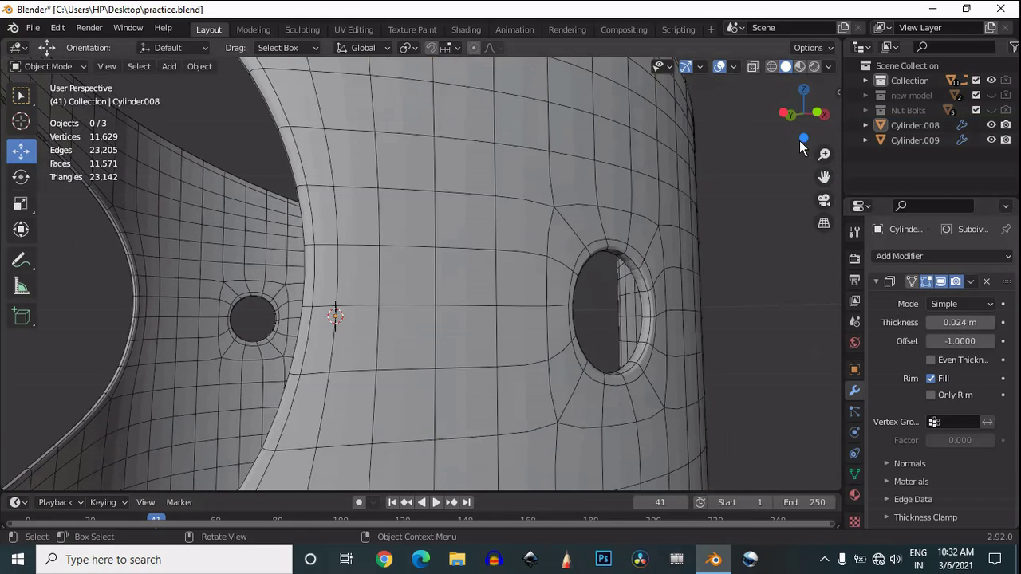
- Apply smooth shading to the notched shell
drag(803, 141, 511, 244)
click(511, 244)
right_click(511, 244)
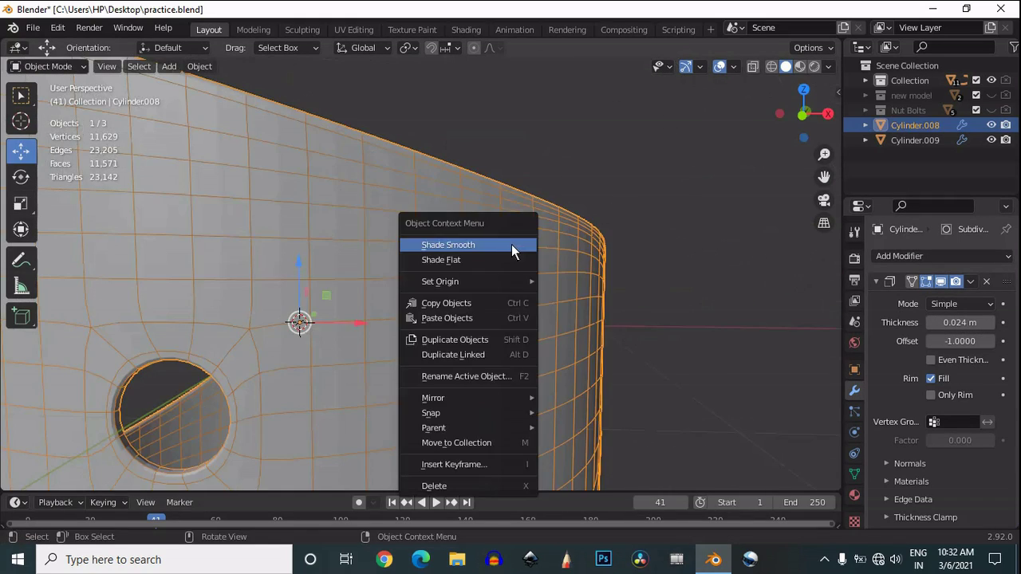
click(511, 244)
scroll(546, 258, down, 5)
scroll(547, 258, up, 1)
drag(803, 107, 37, 69)
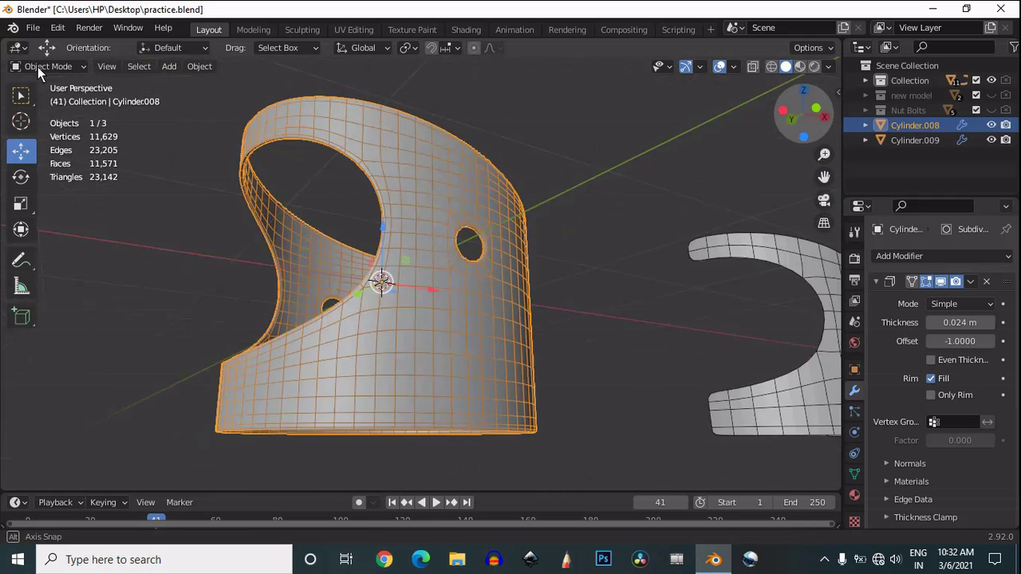
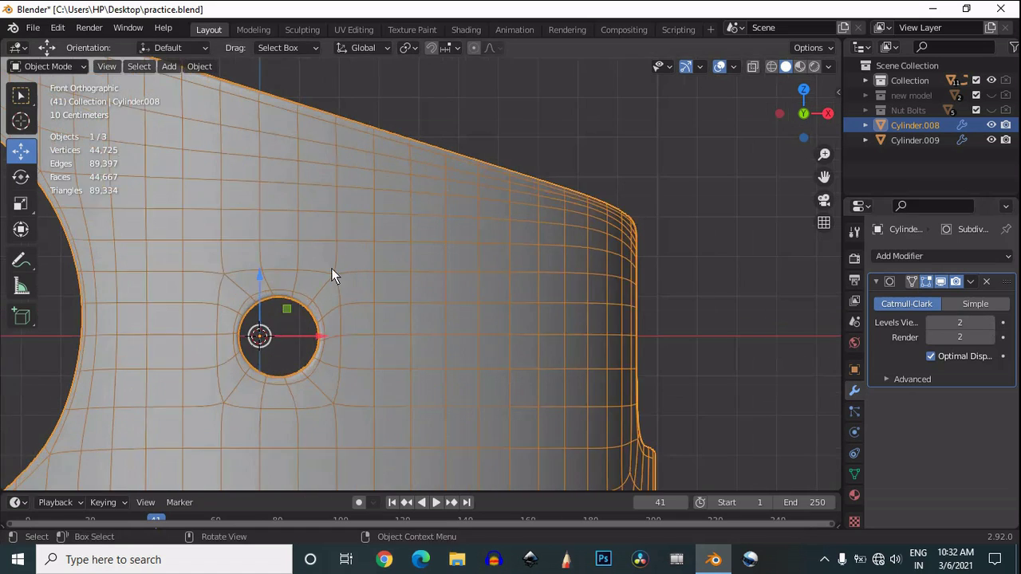
- Hide the subdivision in the viewport while editing and select the rectangular ring of faces around the front round hole
key(Tab)
key(3)
click(936, 282)
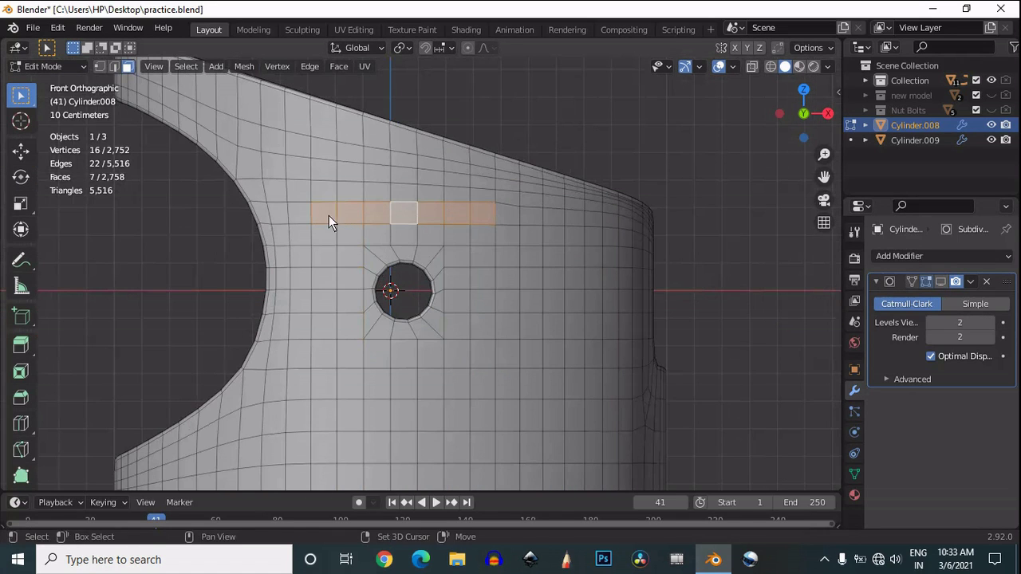
shift+drag(329, 215, 326, 355)
shift+drag(485, 216, 331, 381)
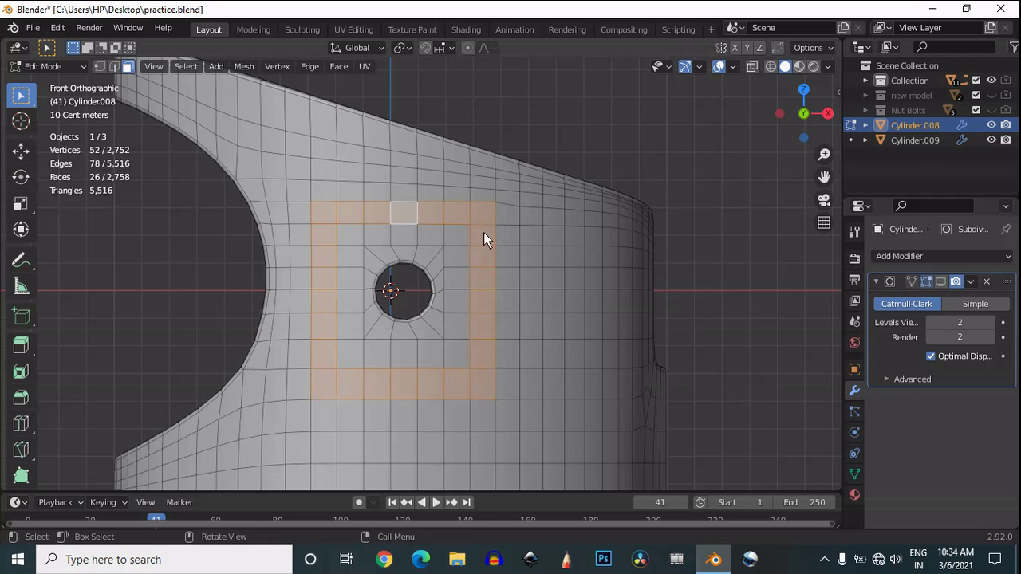
- Inset the selected rectangular face ring around the front round hole with a thickness of 0.017 m
scroll(489, 238, up, 2)
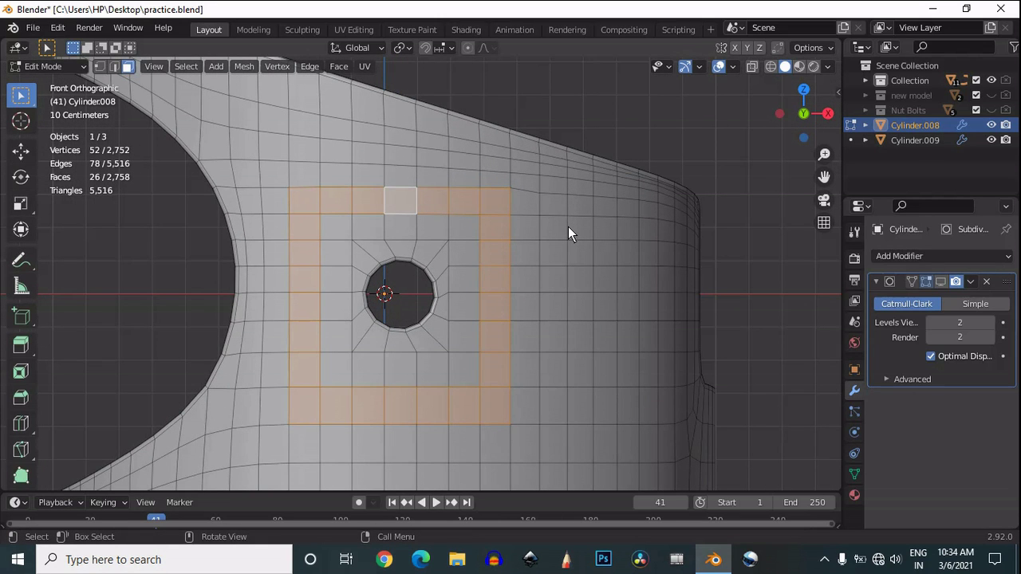
key(i)
click(616, 242)
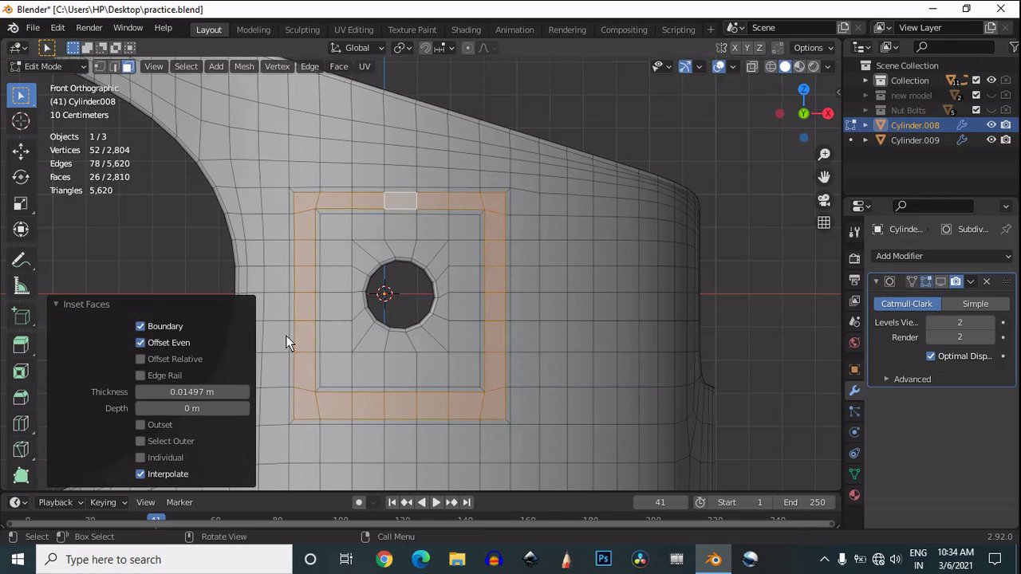
click(186, 391)
drag(187, 391, 159, 368)
text(7)
key(Return)
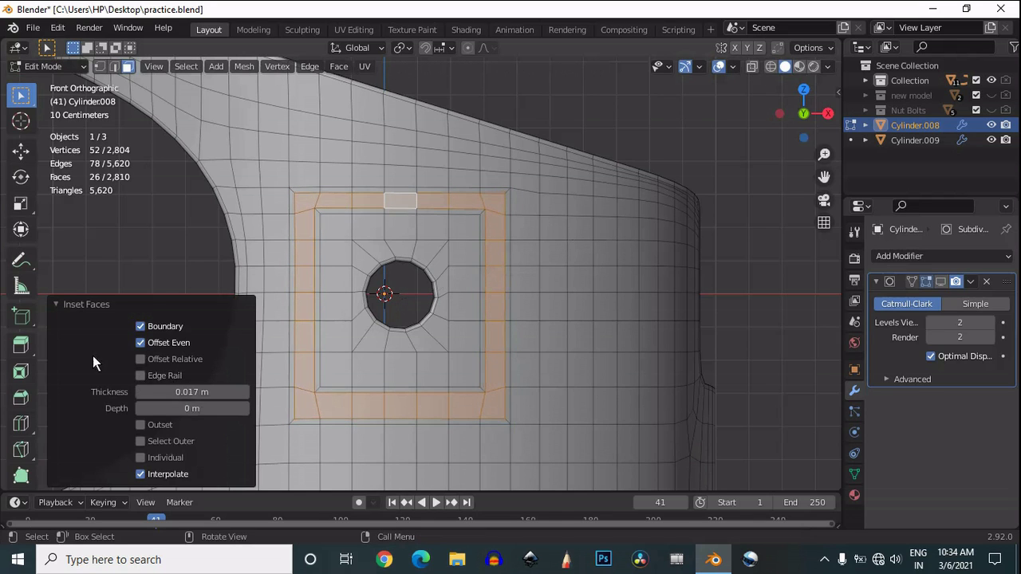
- Extrude the inset face ring inward along its normals with an offset of -0.01 m
drag(28, 346, 64, 437)
mouse_move(417, 304)
mouse_down()
mouse_move(407, 299)
mouse_move(408, 275)
mouse_move(416, 287)
mouse_up()
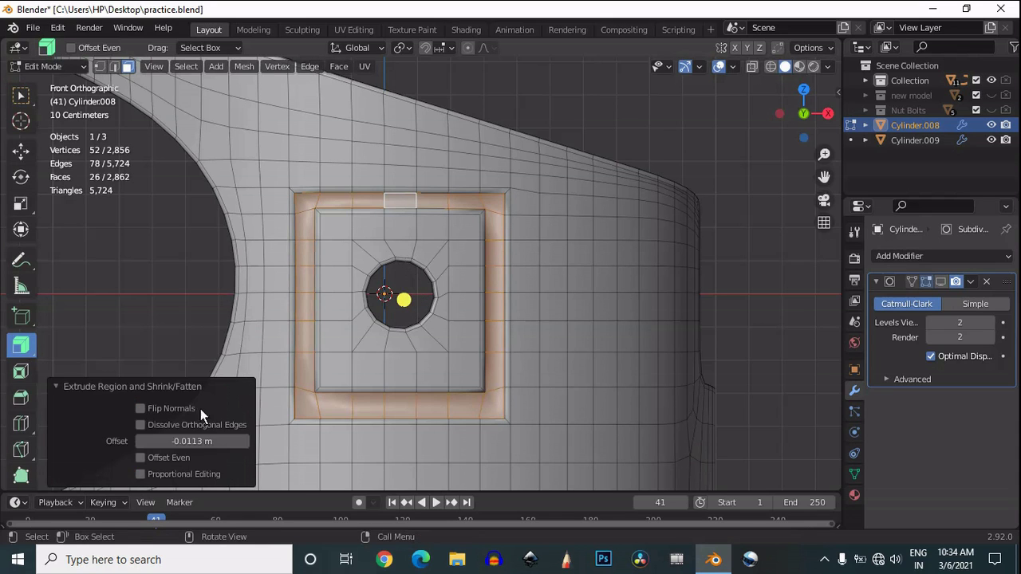
text(1)
key(Return)
drag(807, 120, 830, 119)
scroll(510, 239, down, 5)
click(192, 440)
key(Delete)
key(Return)
scroll(717, 288, up, 4)
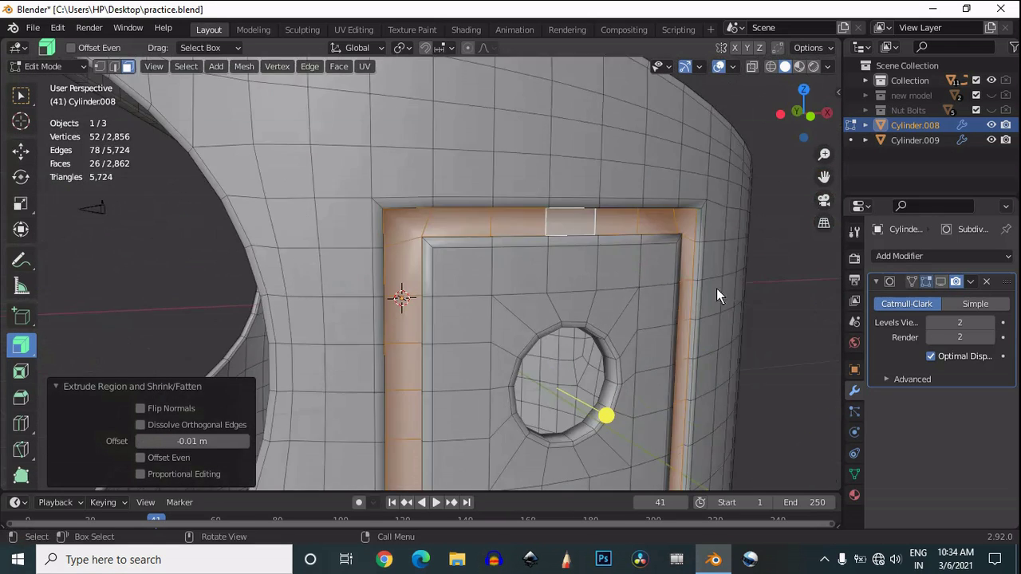
- Show the subdivided shell in Object Mode without overlays and examine the recessed frame around the round hole
click(940, 280)
scroll(641, 297, down, 6)
key(Tab)
click(639, 297)
scroll(587, 338, down, 4)
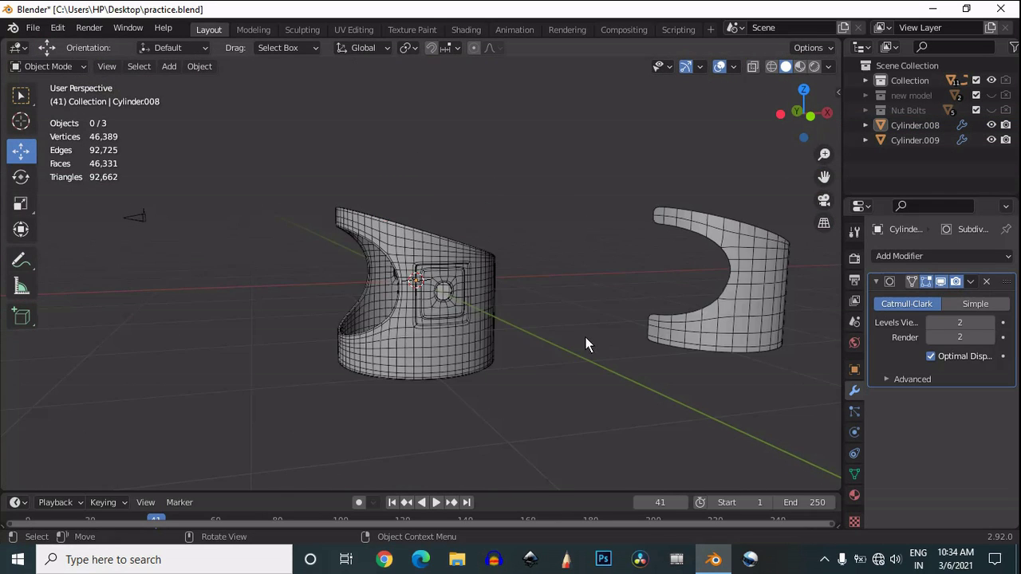
scroll(587, 344, up, 4)
click(721, 67)
scroll(743, 139, down, 2)
drag(803, 101, 780, 74)
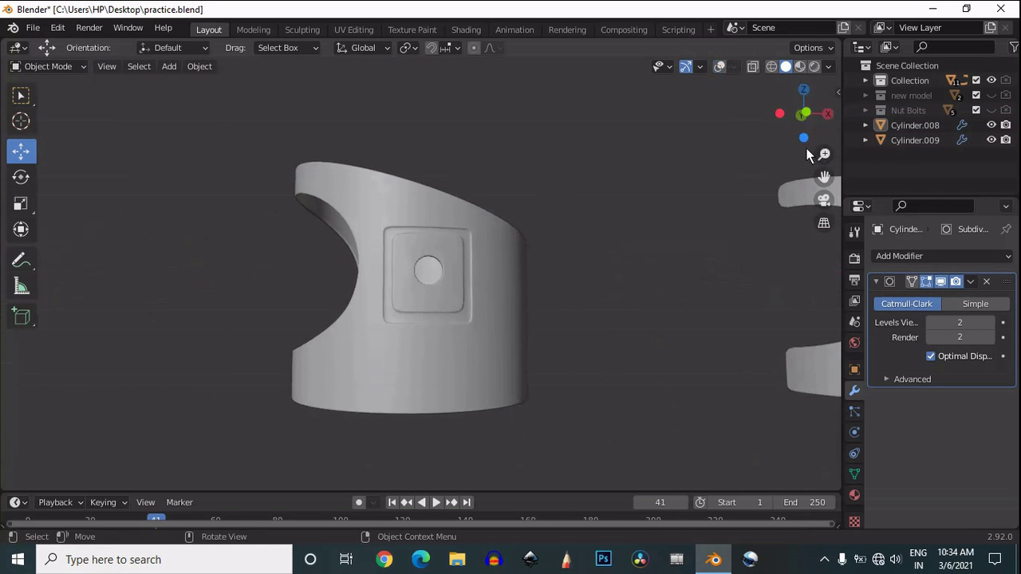
scroll(513, 288, up, 4)
click(805, 116)
drag(825, 177, 824, 182)
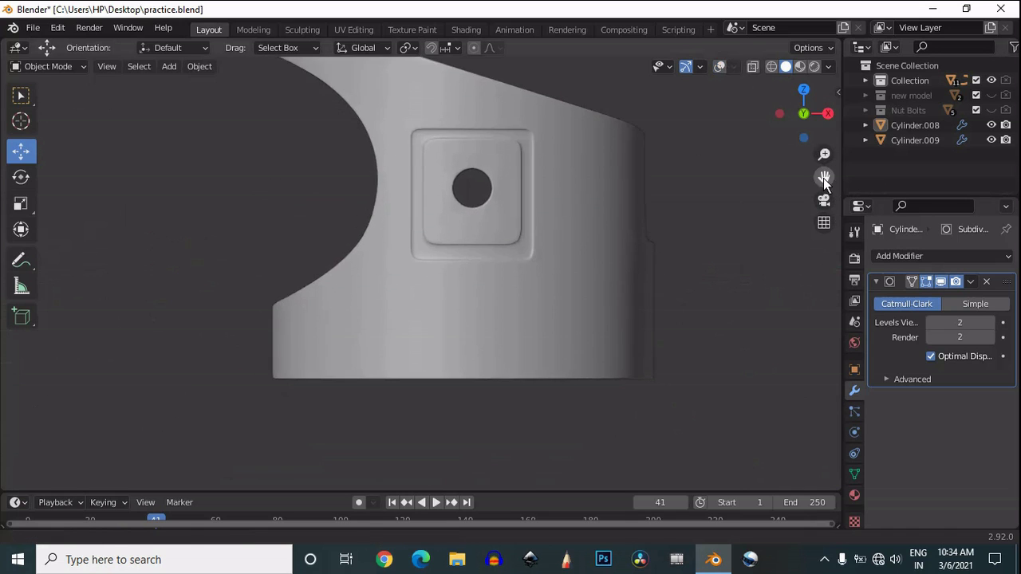
- Return the shell to Edit Mode with overlays shown and the subdivision hidden in the viewport
click(471, 335)
key(Tab)
scroll(471, 335, up, 3)
click(720, 67)
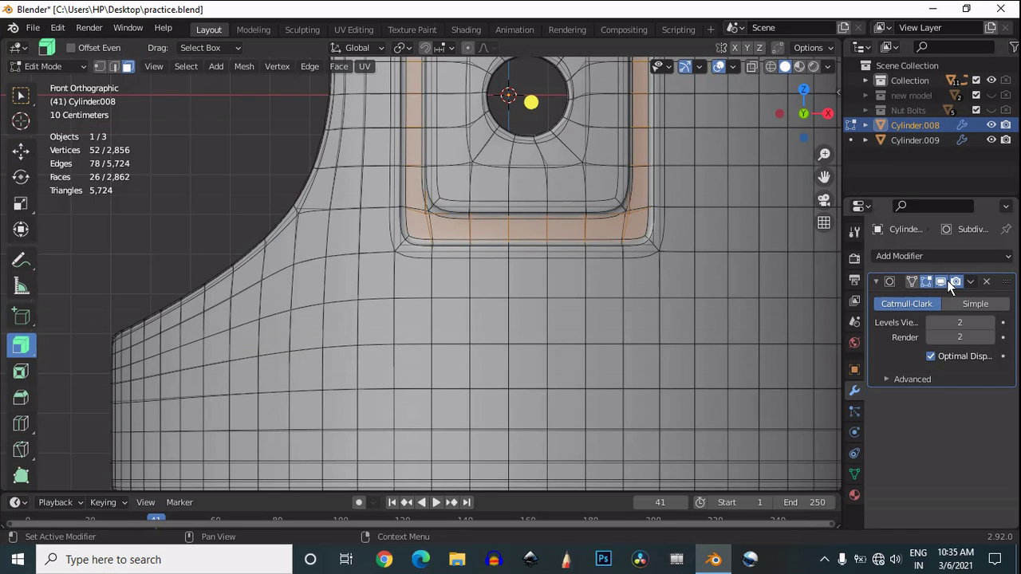
click(943, 280)
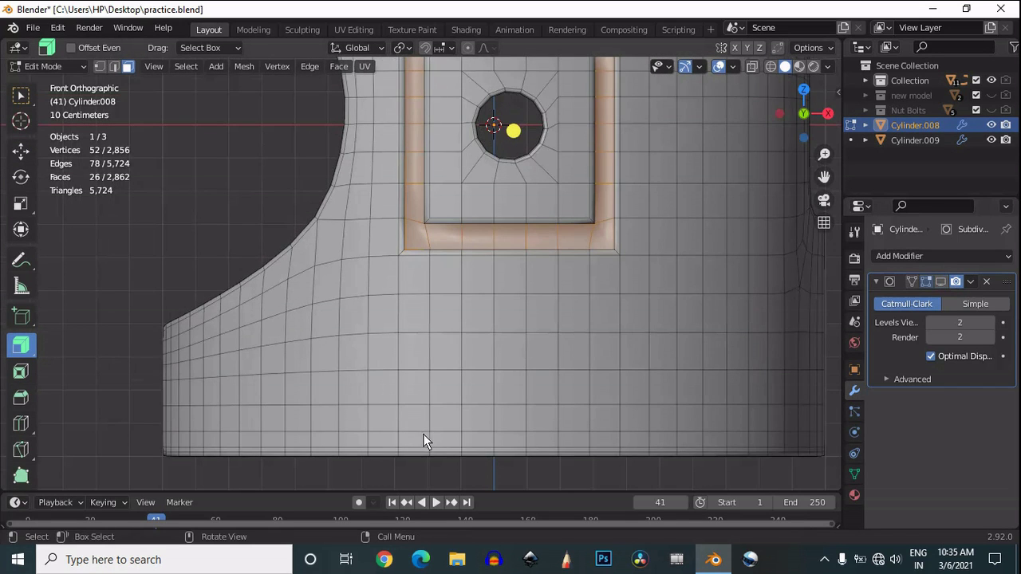
- Add a centred loop cut around the shell near its base, in the face row above the two lowest widely spaced loops
key(2)
alt+click(431, 421)
alt+shift+click(421, 406)
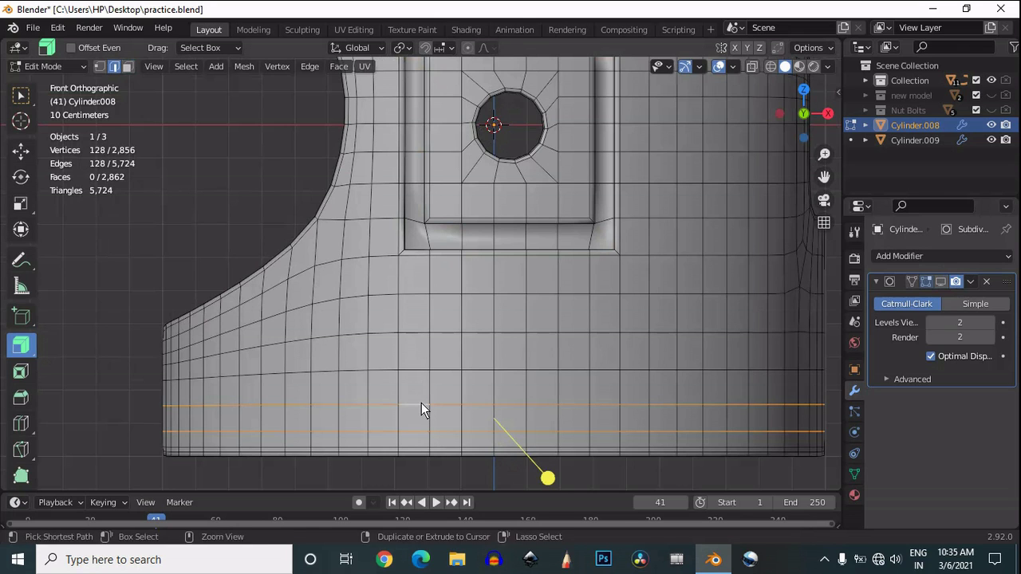
click(418, 389)
key(s)
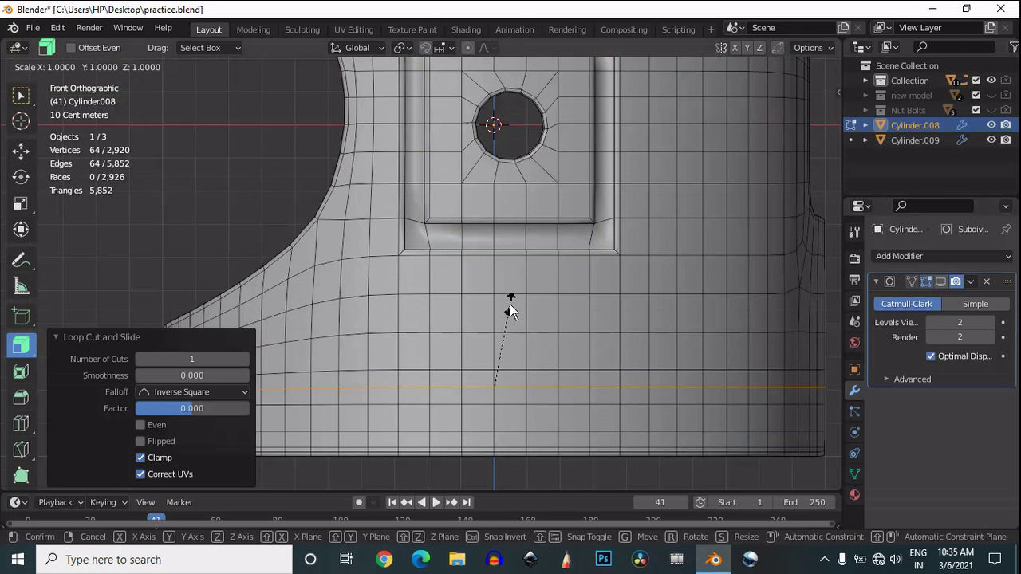
key(x)
key(0)
right_click(511, 306)
key(s)
key(z)
key(Escape)
- Flatten the new edge loop by scaling it to 0 along the Z axis
key(s)
key(z)
key(0)
key(Return)
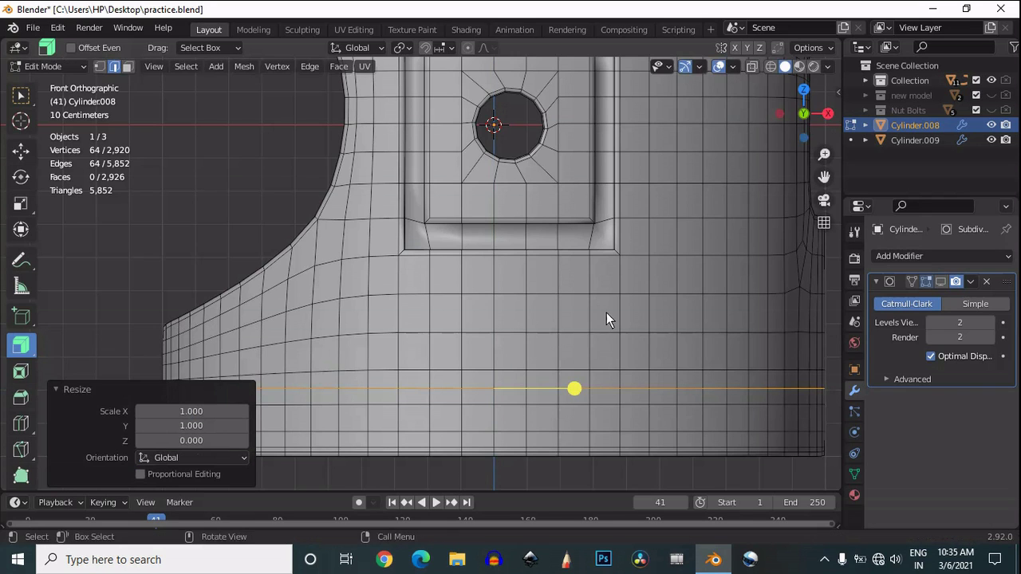
- Slide the edge loop just below the new one to about midway between its two neighbouring loops
drag(824, 177, 888, 44)
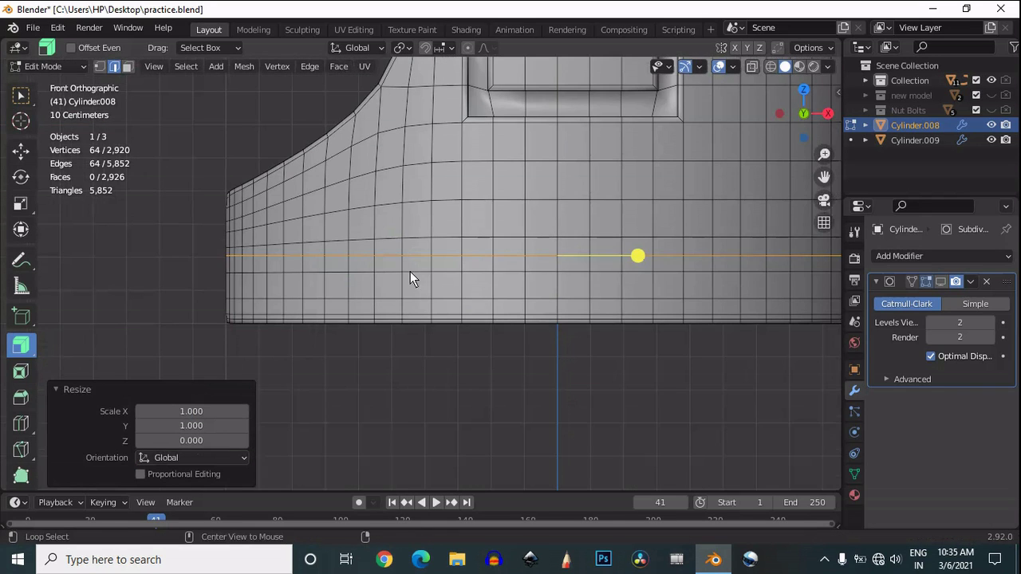
key(g)
key(g)
click(575, 236)
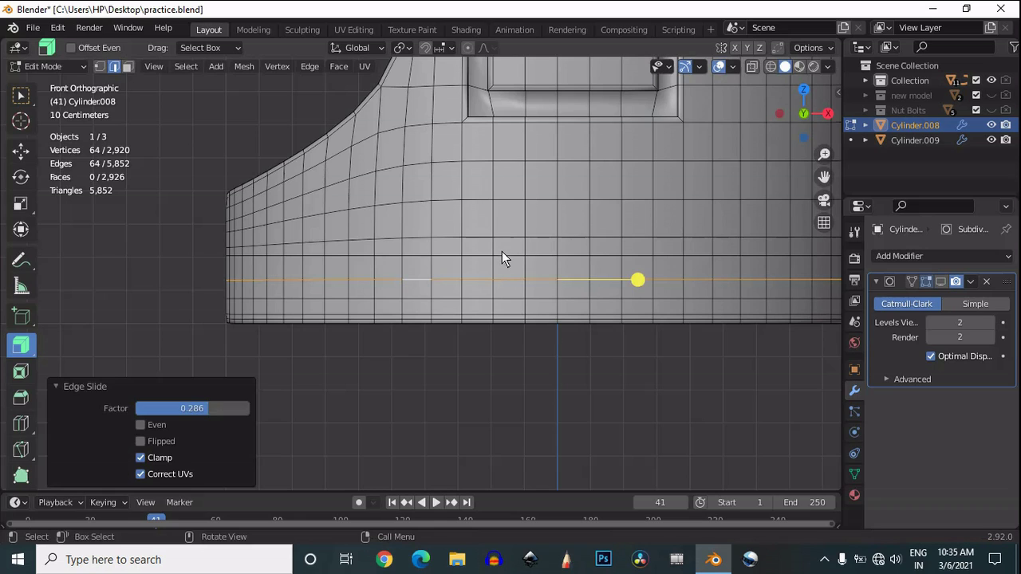
key(g)
key(g)
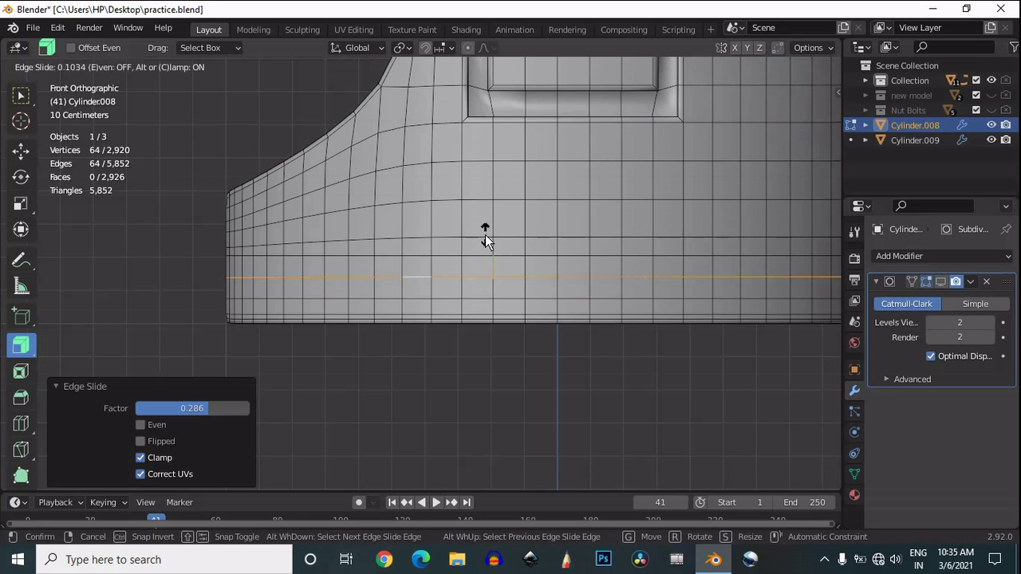
click(487, 236)
- Select the three evenly spaced edge loops near the shell's base and slide them down together by a factor of about 0.227
key(w)
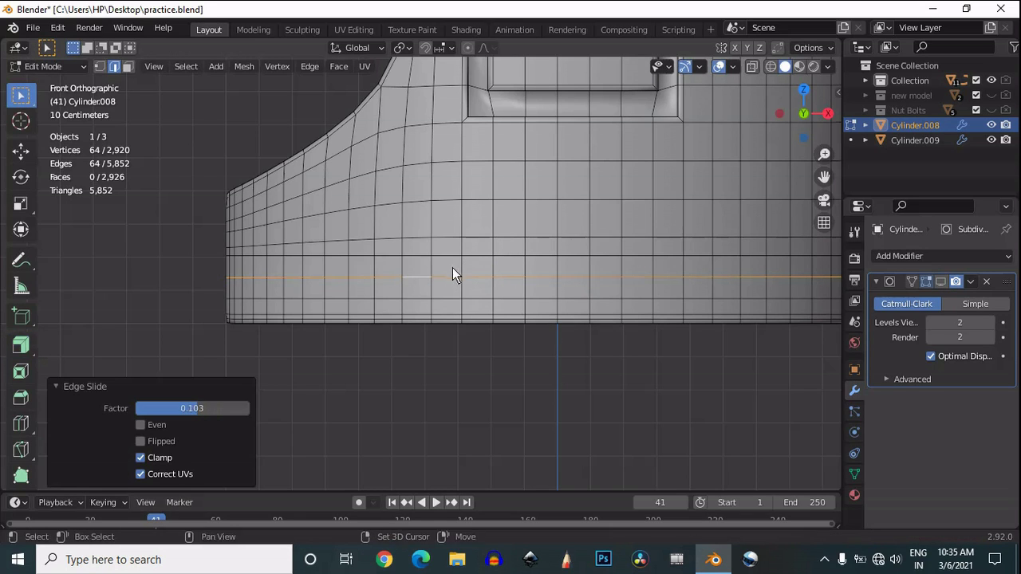
alt+shift+click(443, 258)
alt+shift+click(443, 299)
scroll(458, 286, down, 1)
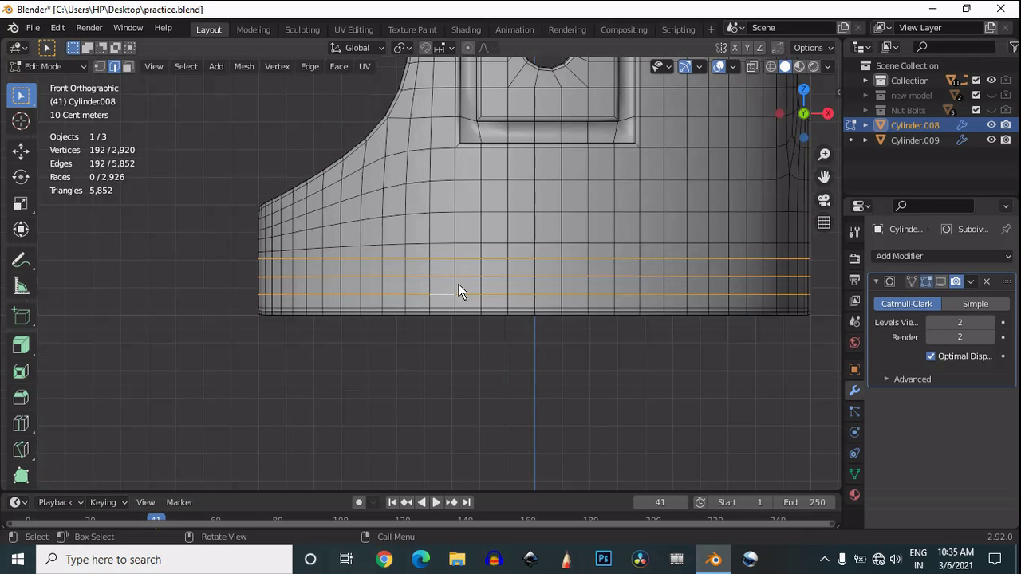
key(g)
key(g)
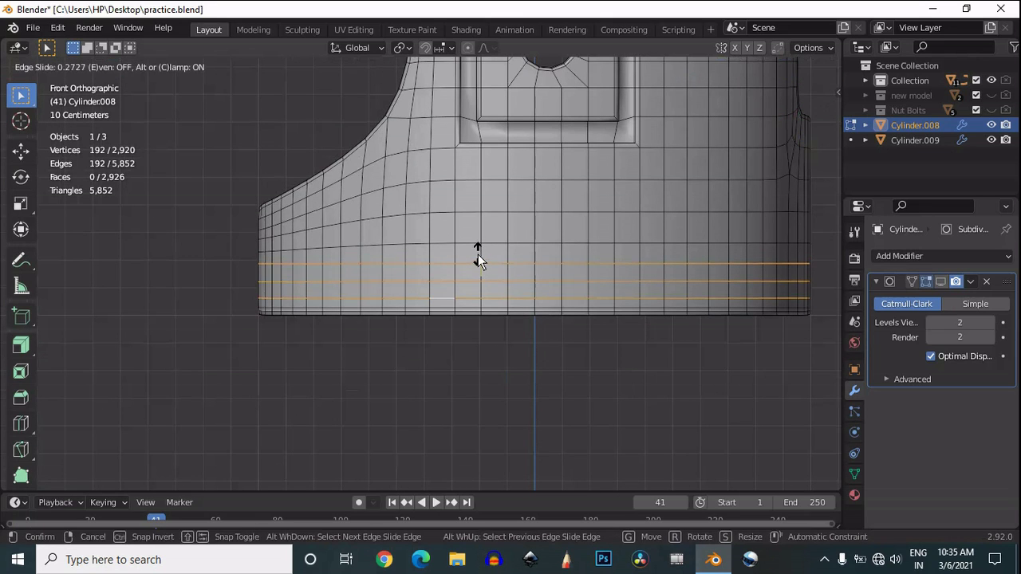
click(479, 252)
- Bevel the three selected edge loops into narrow bands of faces
scroll(369, 302, up, 1)
click(21, 397)
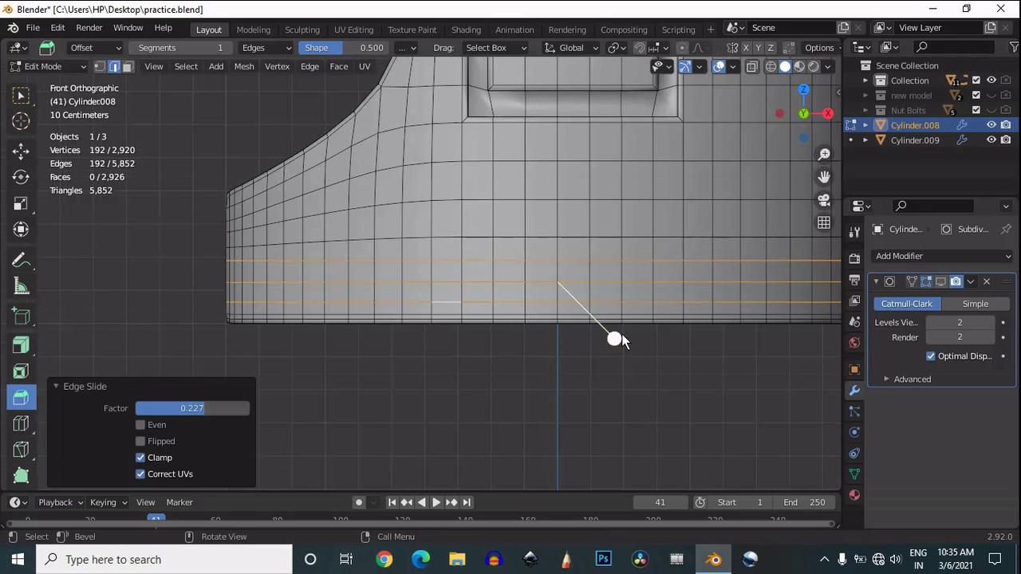
mouse_move(614, 339)
mouse_down()
mouse_move(633, 356)
mouse_move(615, 315)
mouse_move(627, 327)
mouse_up()
- Extrude the three face bands inward along their normals with an offset of -0.01 m to form grooves
click(24, 348)
scroll(624, 327, up, 2)
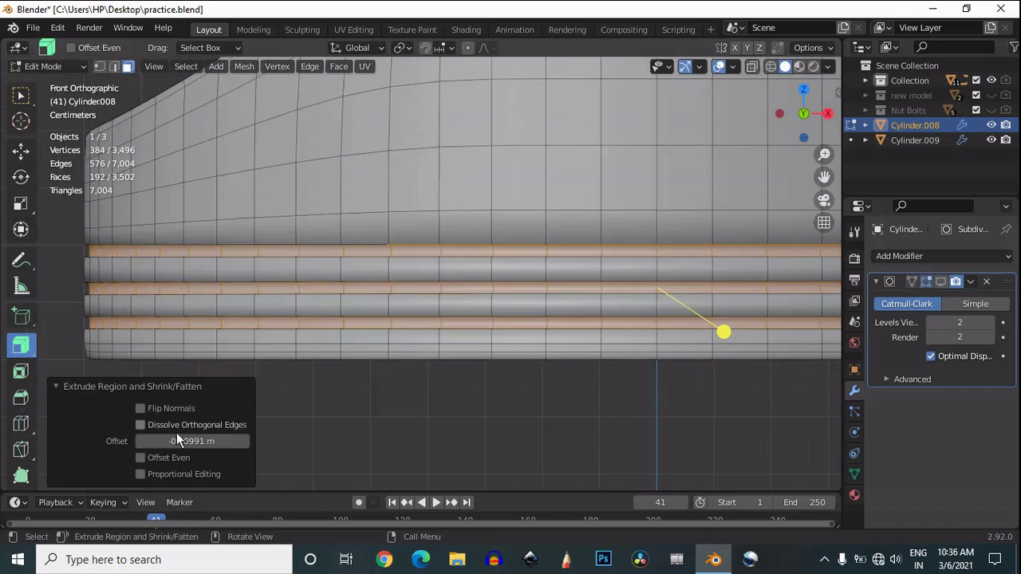
key(Return)
click(164, 439)
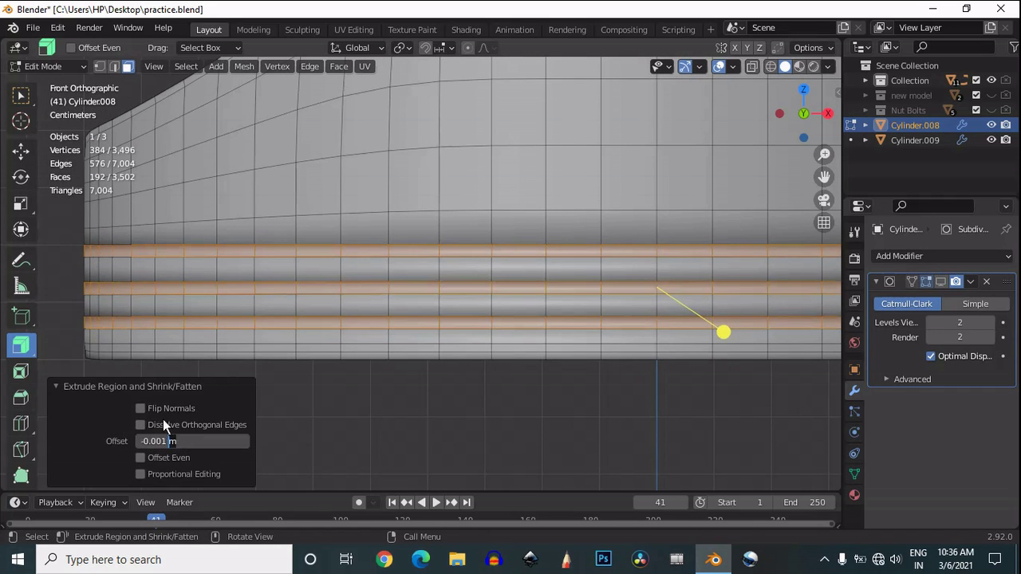
text(-0.1)
key(Return)
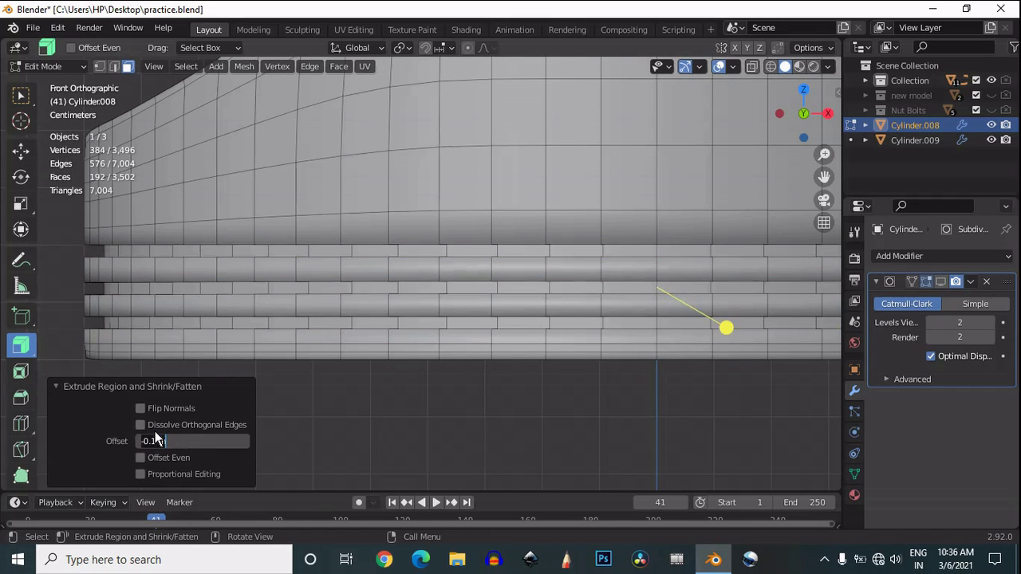
click(151, 440)
text(01)
key(Return)
- Inset the faces of the three grooves with a thickness of 0.0025 m
key(i)
click(722, 332)
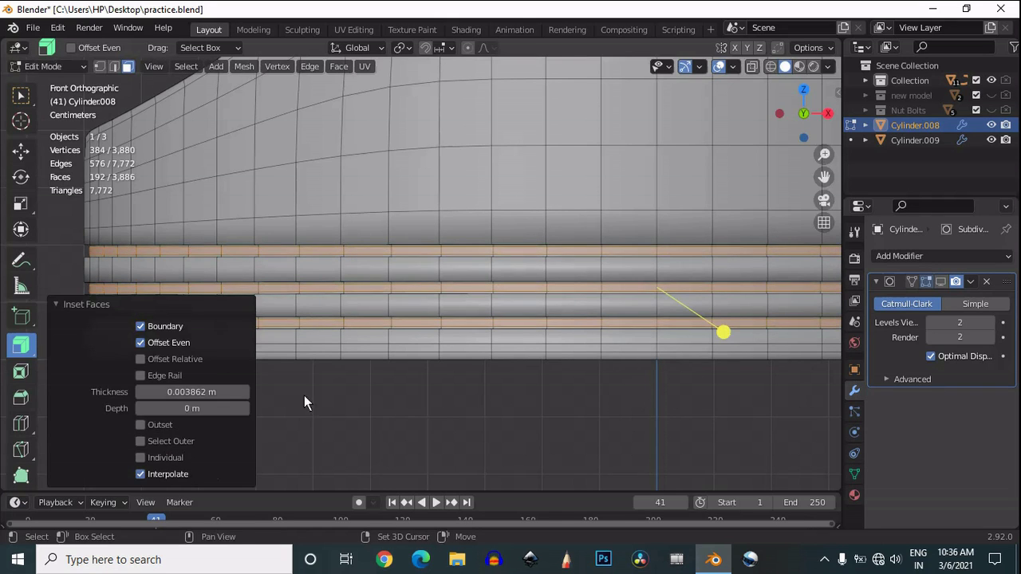
text(55)
key(Return)
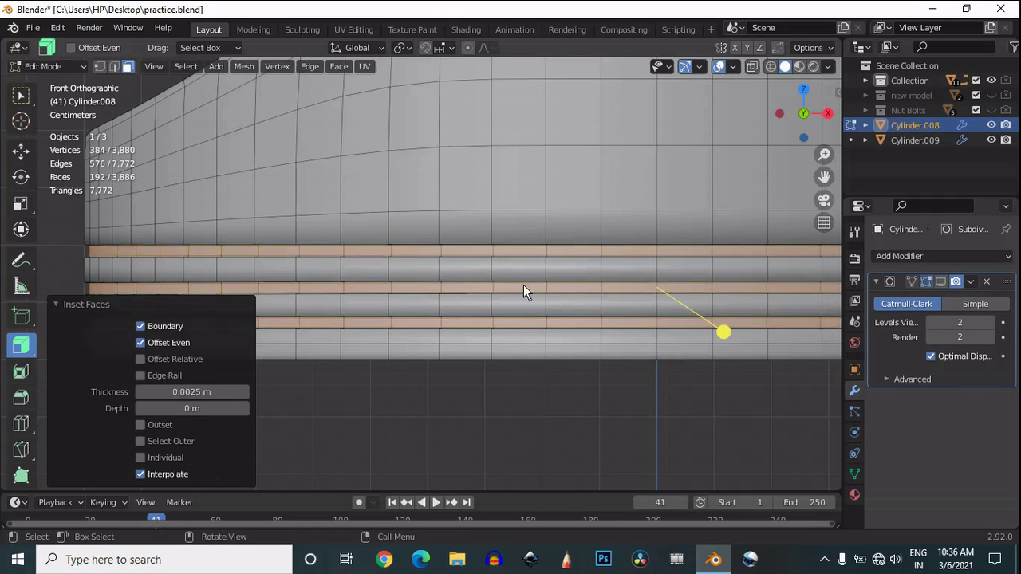
- Return to Object Mode, show the subdivision in the viewport again and inspect the grooves with overlays hidden
scroll(523, 289, down, 4)
key(Tab)
click(942, 281)
click(640, 341)
scroll(640, 341, down, 5)
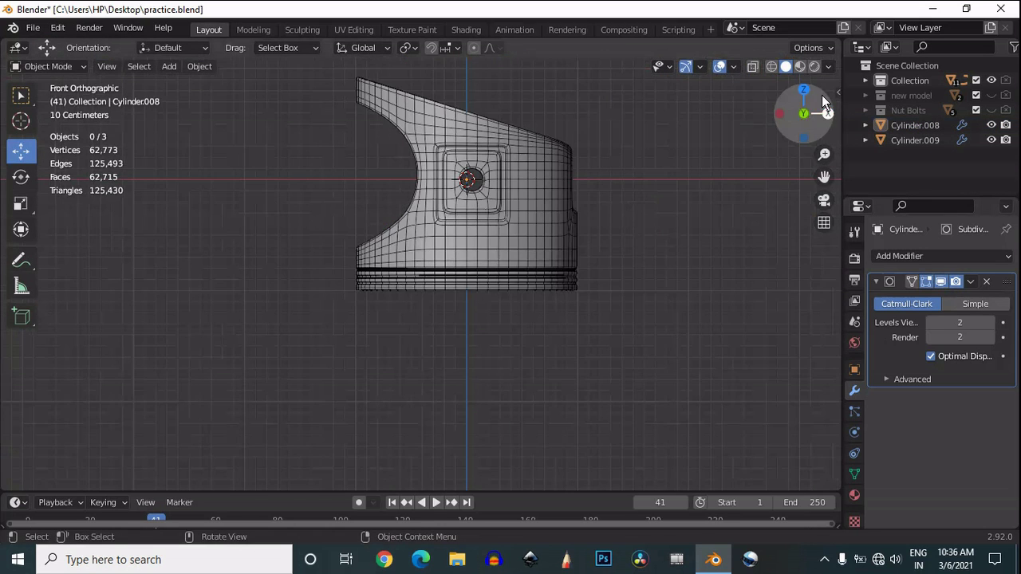
drag(822, 95, 756, 160)
click(720, 67)
drag(829, 129, 676, 245)
- Symmetrize the shell's entire mesh to copy the recessed frame to the round hole on the opposite side
click(545, 220)
key(Tab)
key(a)
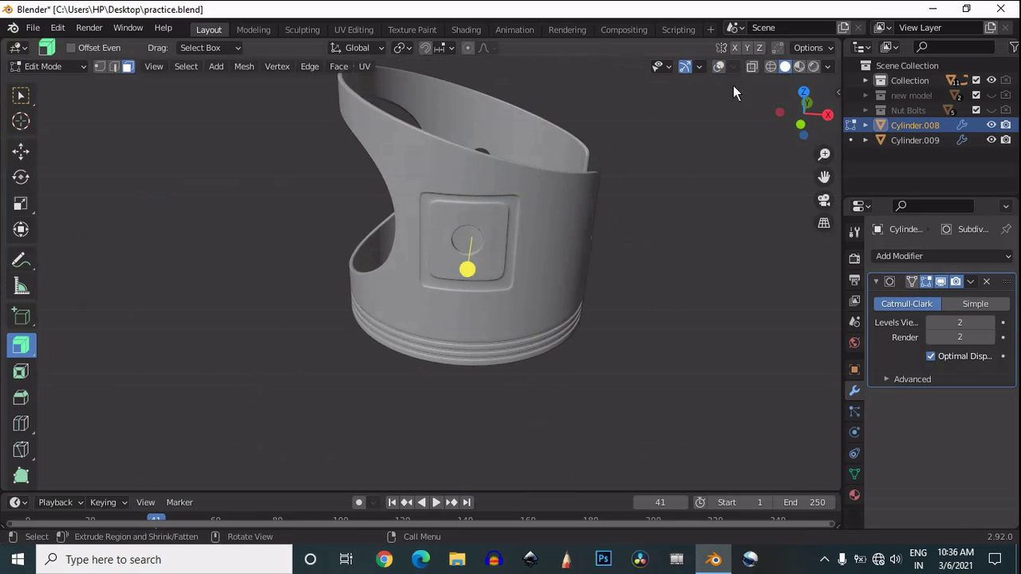
click(719, 67)
drag(804, 126, 649, 201)
click(244, 67)
click(296, 275)
click(649, 201)
scroll(649, 201, up, 3)
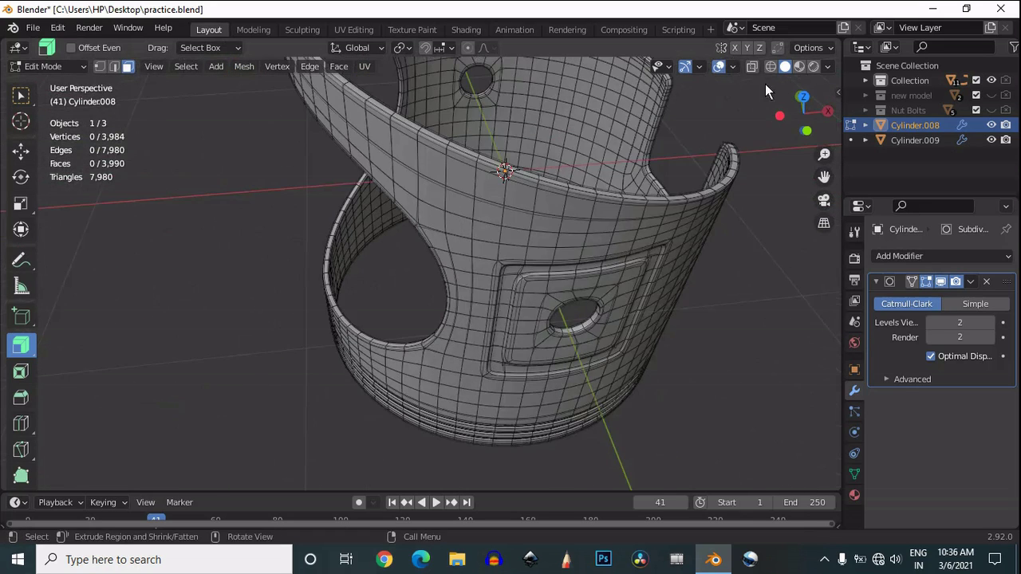
- Return to Object Mode with overlays hidden and delete the separate partial shell beside the model
click(720, 64)
scroll(691, 242, down, 7)
key(Tab)
click(688, 245)
key(Delete)
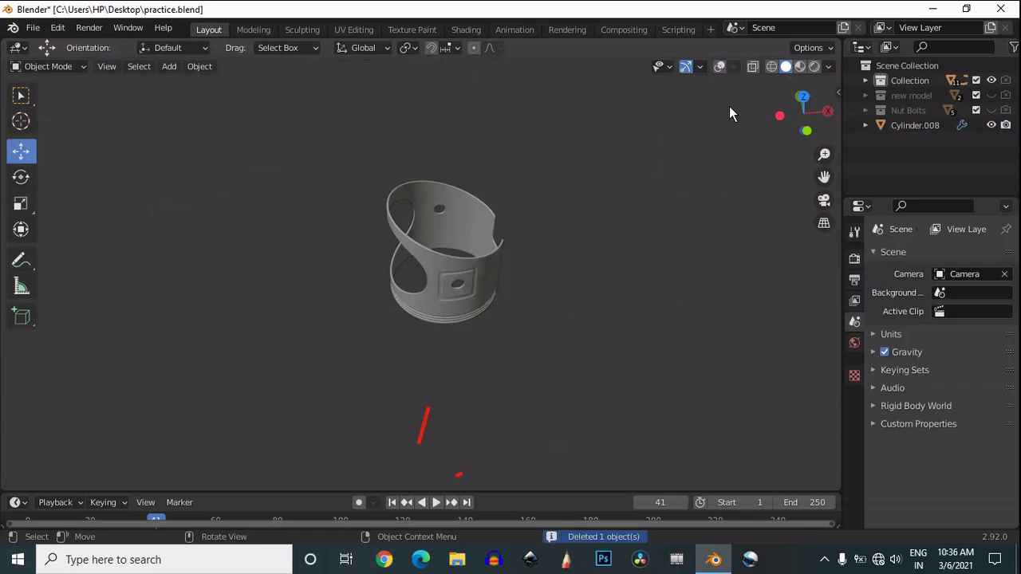
drag(788, 127, 604, 117)
scroll(798, 132, up, 4)
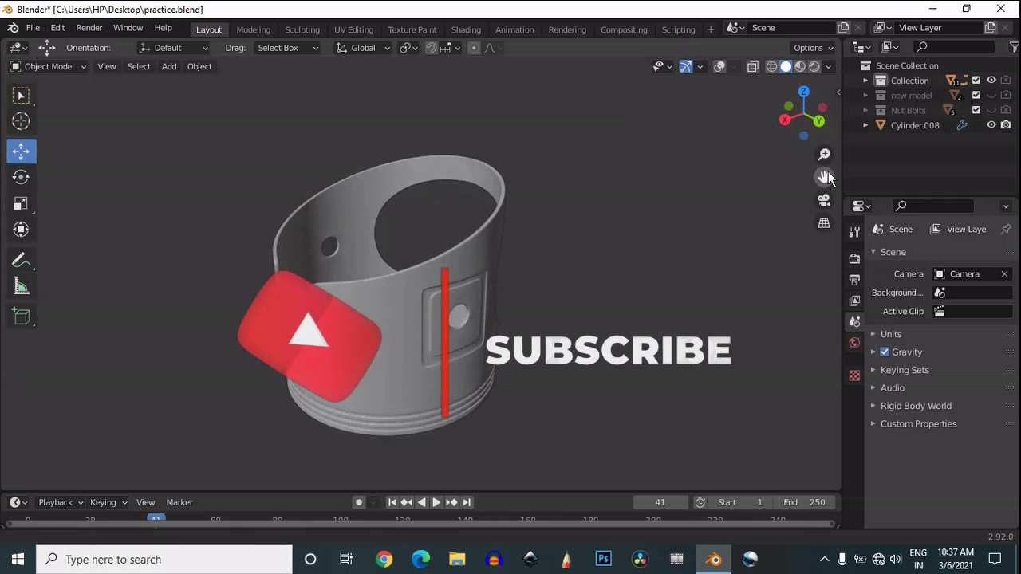
drag(826, 177, 919, 137)
drag(808, 133, 521, 216)
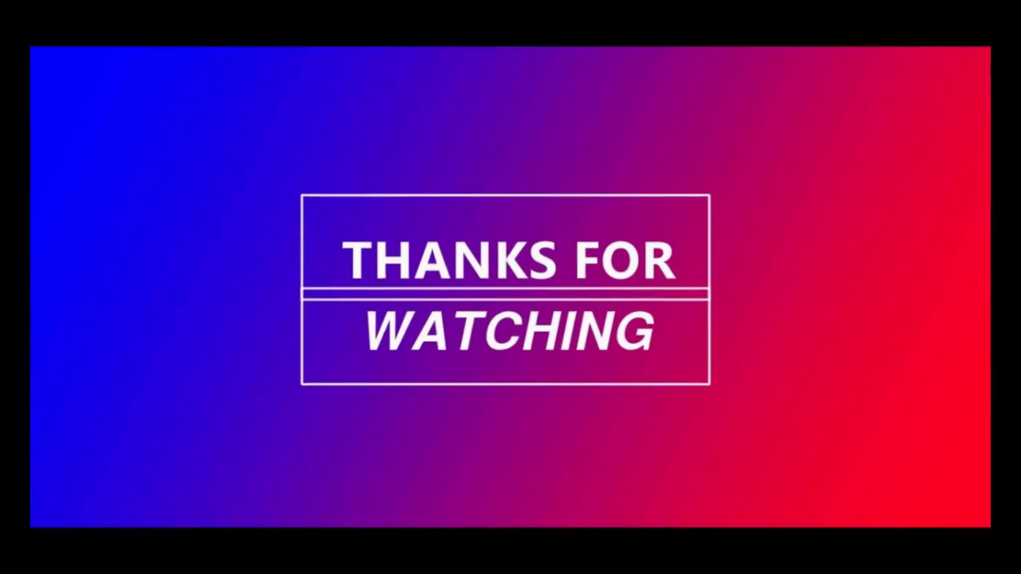